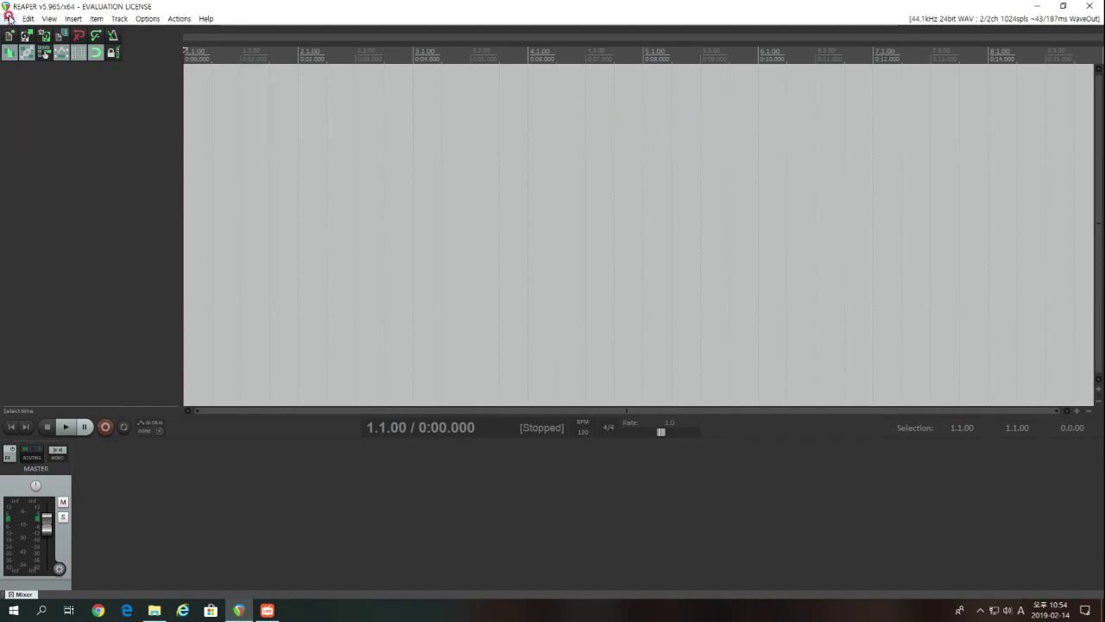
Start a new project
{"action": "left_click", "coordinate": [8, 18]}
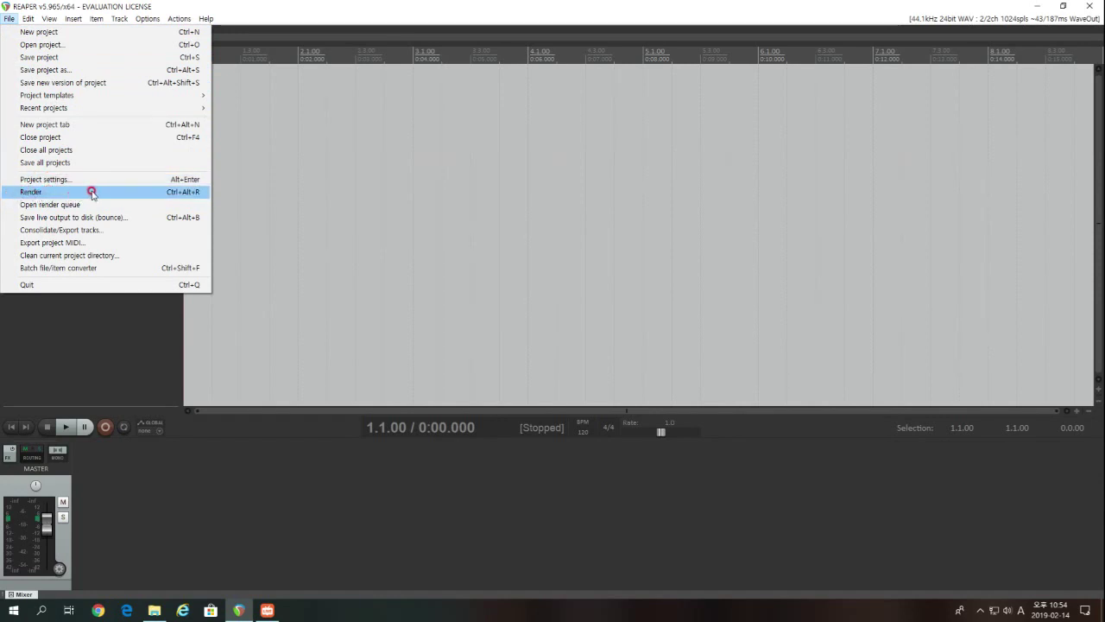
{"action": "left_click", "coordinate": [123, 336]}
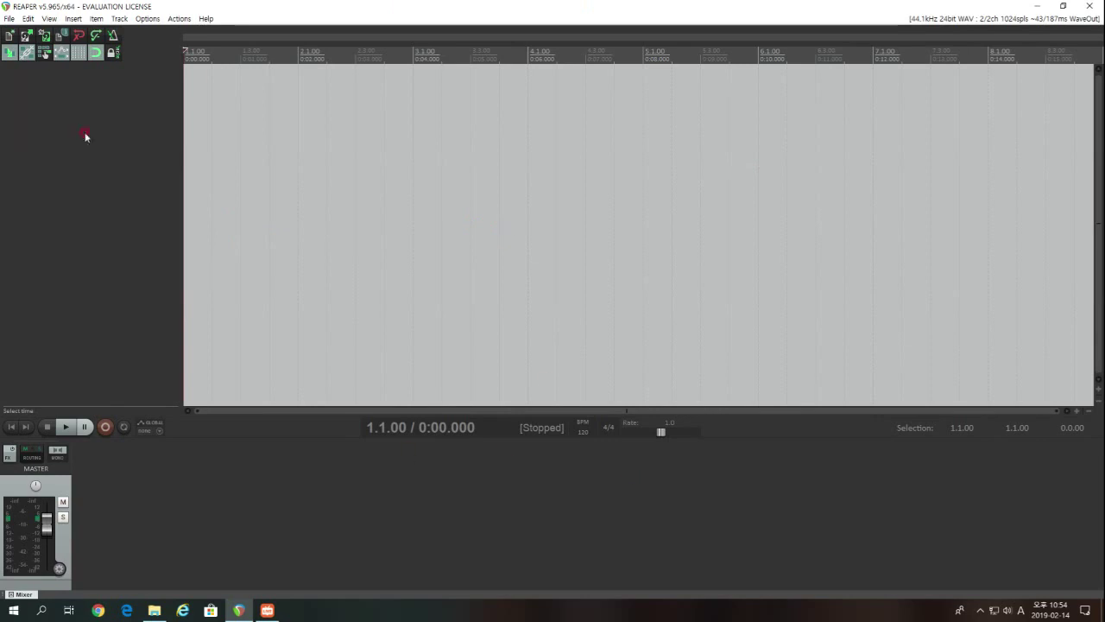
{"action": "left_click", "coordinate": [9, 18]}
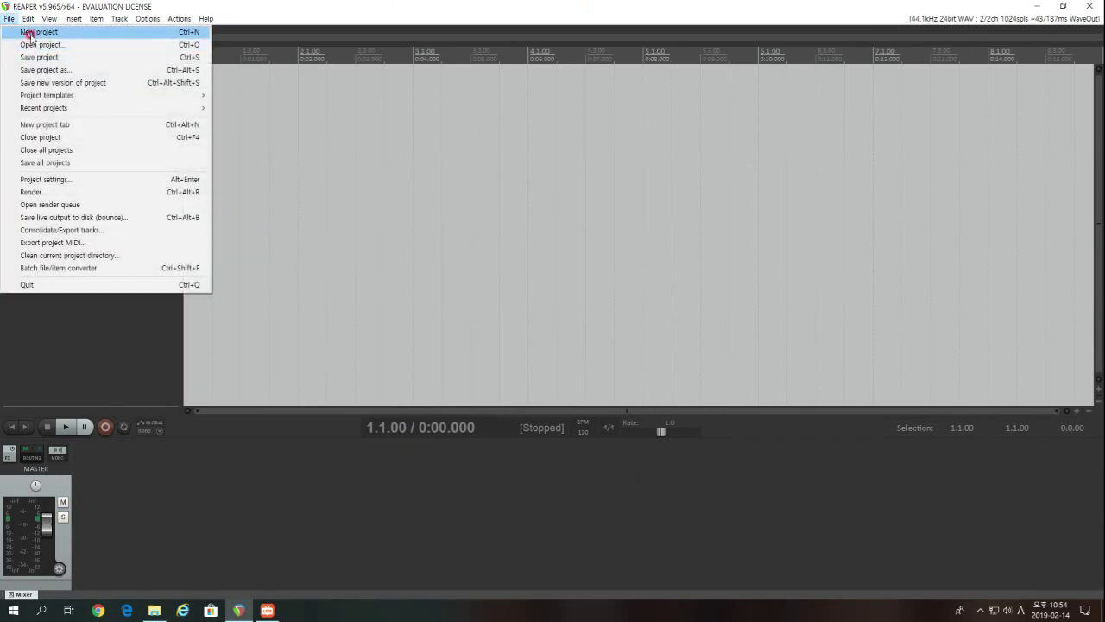
{"action": "left_click", "coordinate": [30, 32]}
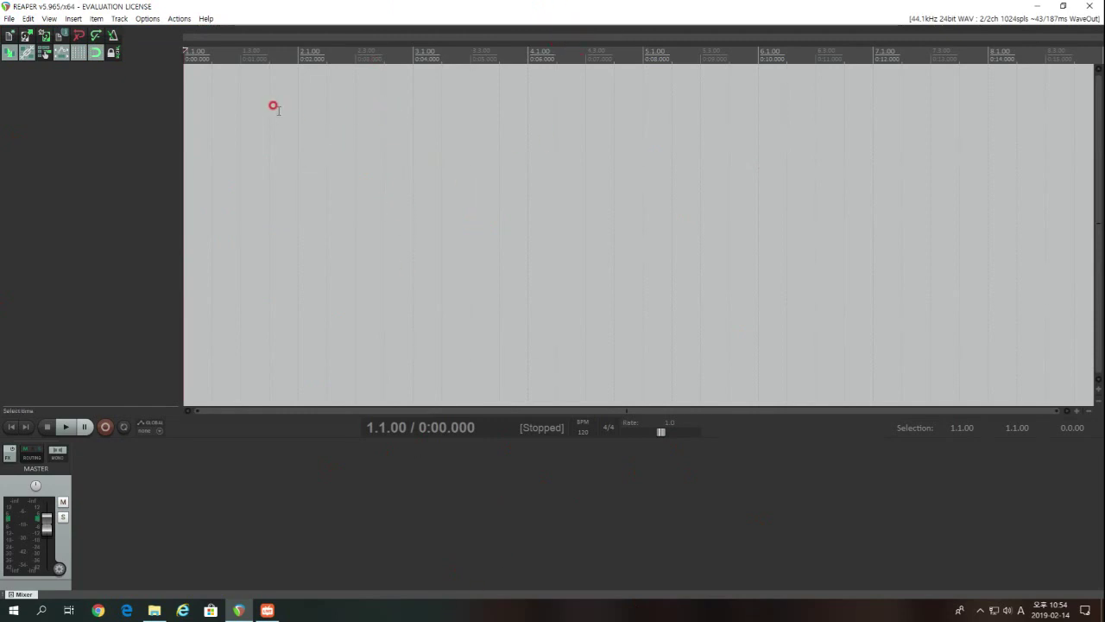
Select the time range from 2.1.00 to 2.2.00, and replace the project with a new one without saving
{"action": "left_click", "coordinate": [300, 82]}
{"action": "left_click_drag", "start_coordinate": [298, 87], "coordinate": [326, 161]}
{"action": "left_click", "coordinate": [8, 18]}
{"action": "left_click", "coordinate": [34, 29]}
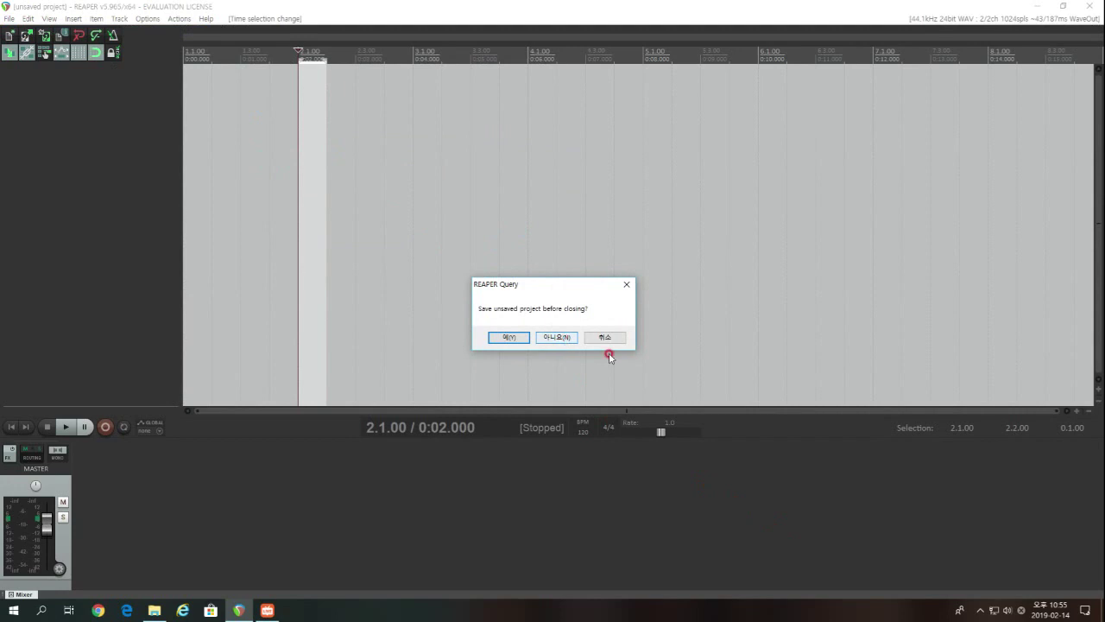
{"action": "left_click", "coordinate": [556, 338]}
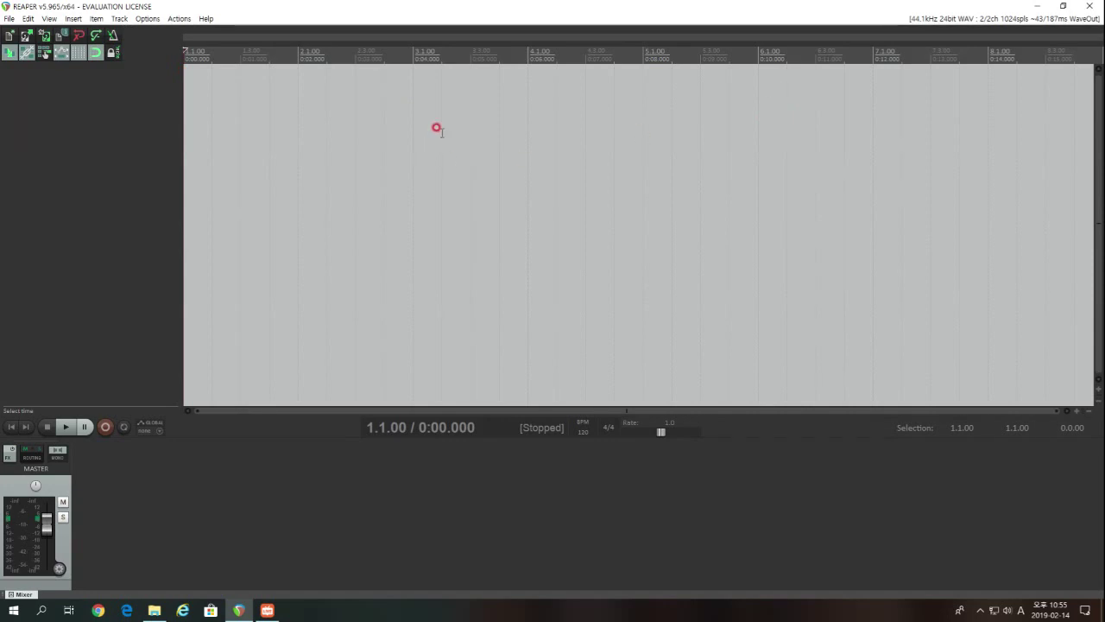
{"action": "left_click", "coordinate": [8, 18]}
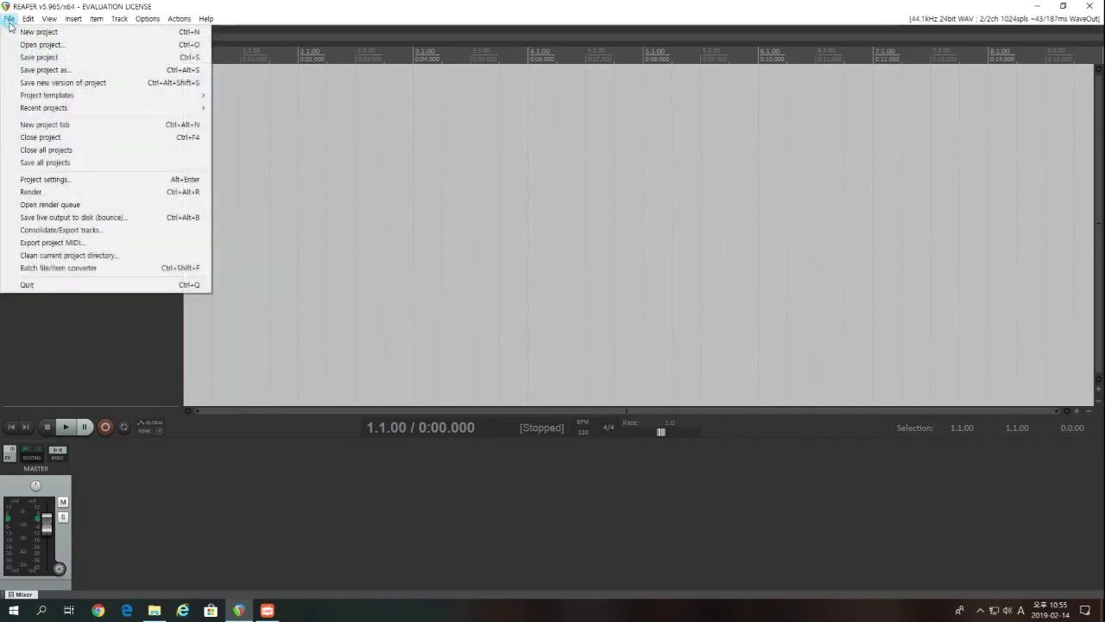
{"action": "left_click", "coordinate": [303, 129]}
{"action": "left_click", "coordinate": [184, 97]}
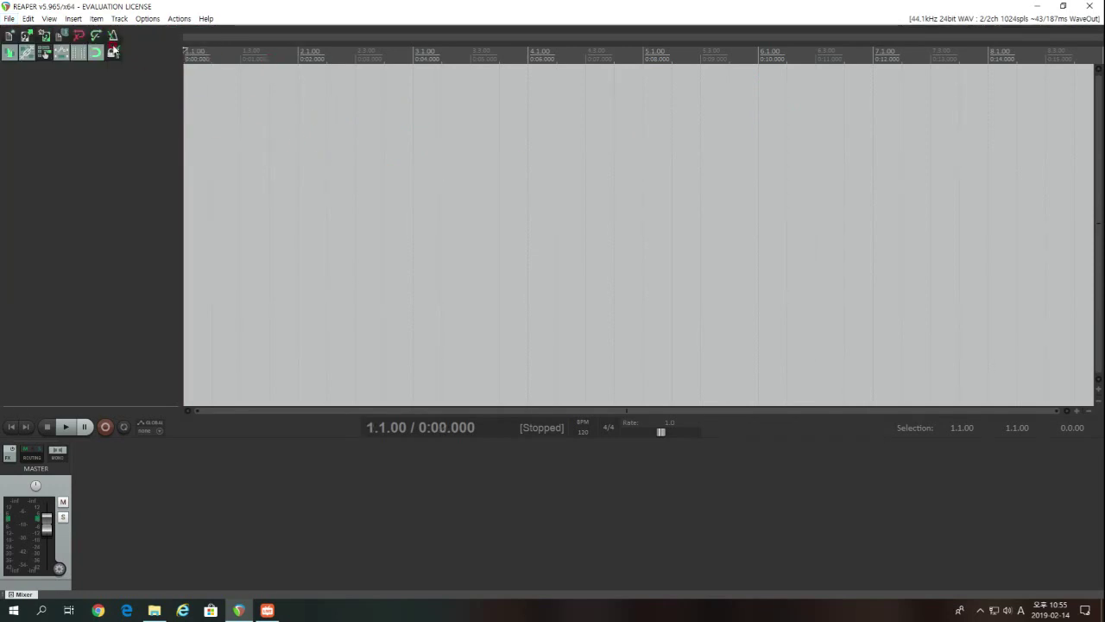
{"action": "left_click", "coordinate": [9, 18]}
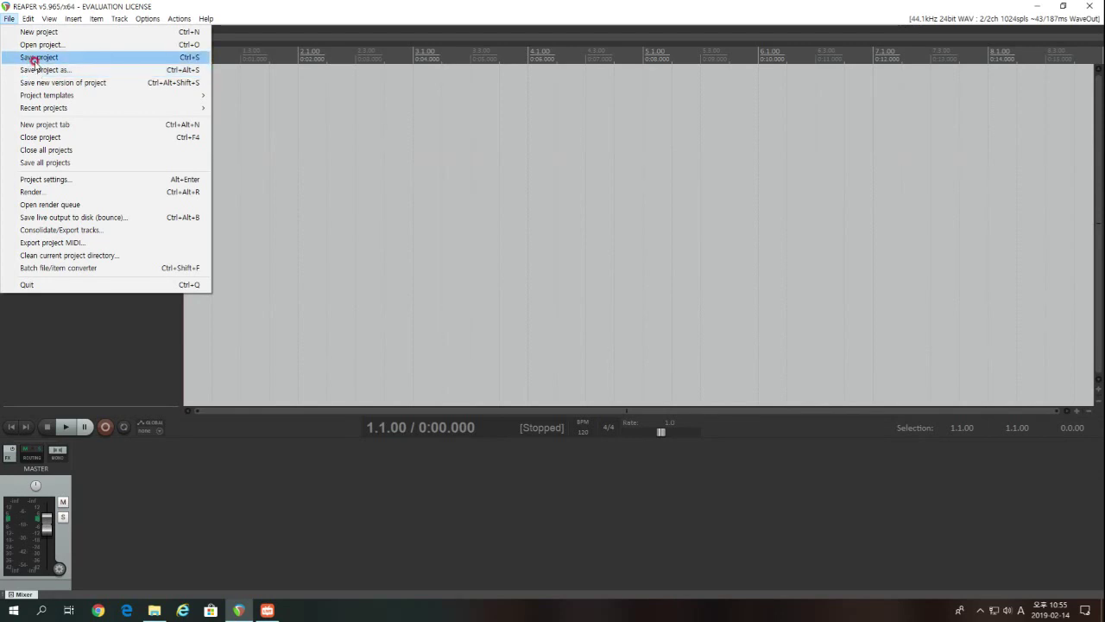
{"action": "left_click", "coordinate": [35, 59]}
{"action": "left_click", "coordinate": [354, 111]}
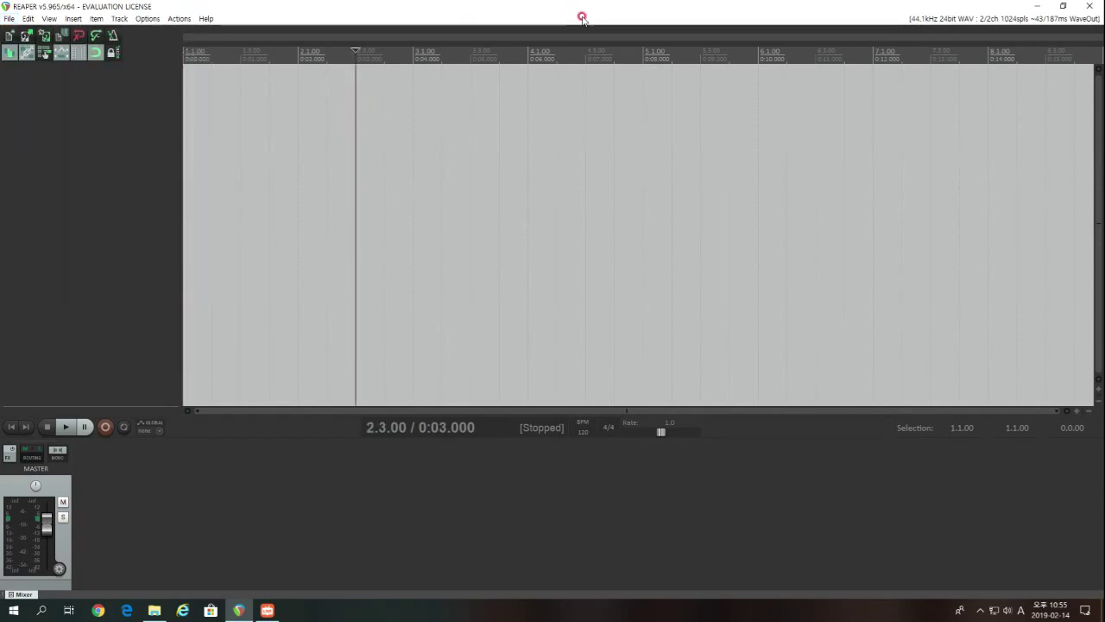
{"action": "left_click", "coordinate": [184, 120]}
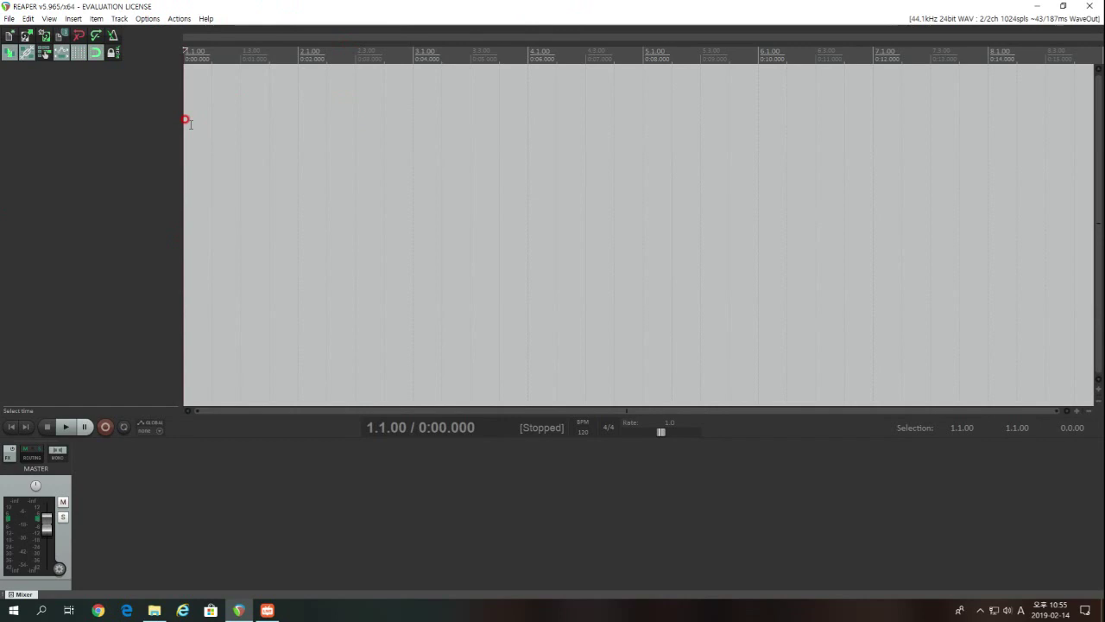
{"action": "left_click", "coordinate": [9, 18]}
{"action": "left_click", "coordinate": [50, 4]}
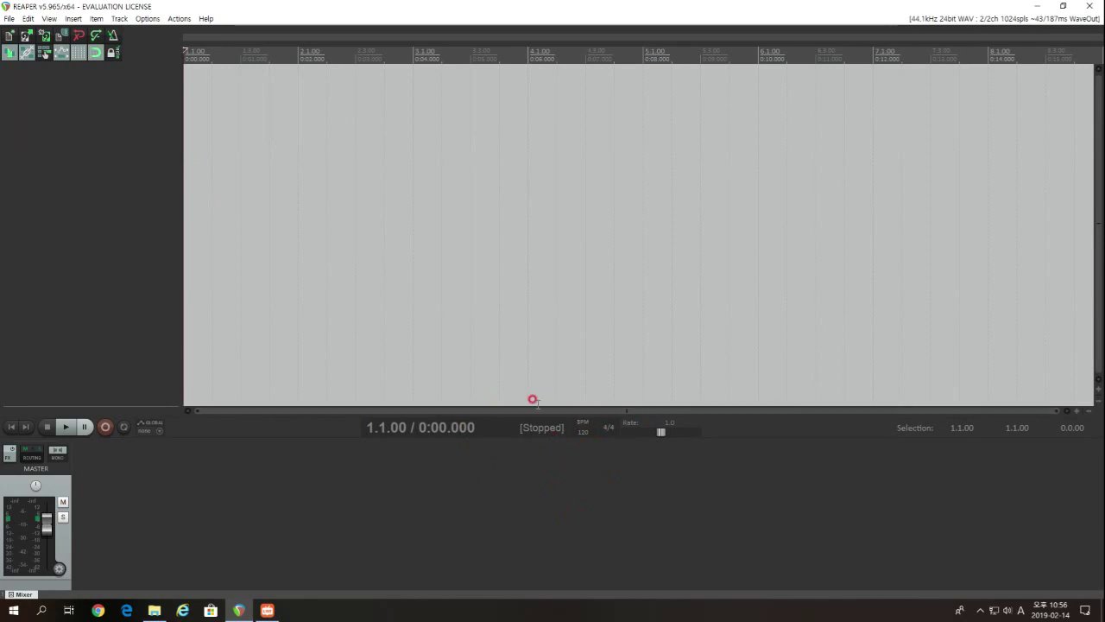
Try out faster project tempos and return the tempo to 120 BPM
{"action": "left_click", "coordinate": [586, 425]}
{"action": "left_click", "coordinate": [585, 425]}
{"action": "left_click", "coordinate": [586, 425]}
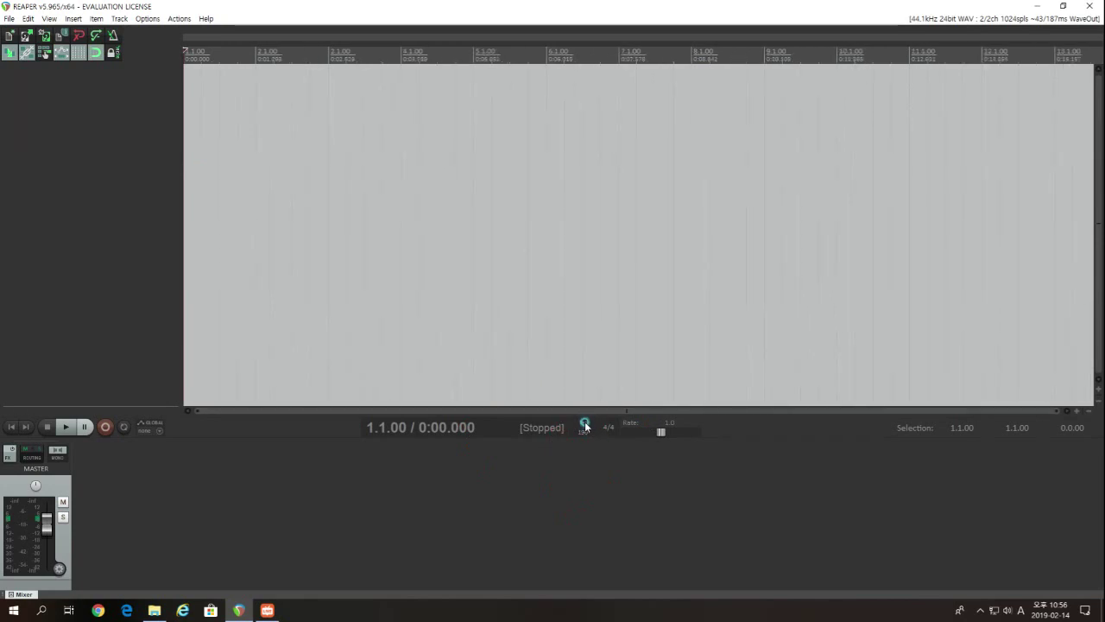
{"action": "left_click", "coordinate": [585, 425]}
{"action": "left_click", "coordinate": [585, 425]}
{"action": "left_click", "coordinate": [586, 425]}
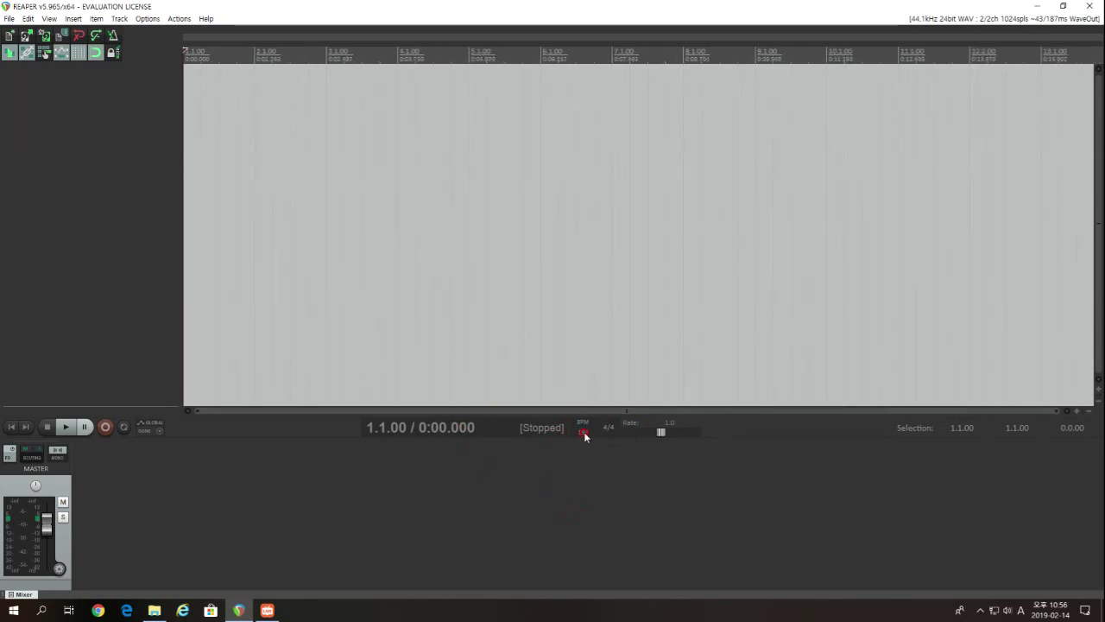
{"action": "left_click", "coordinate": [583, 429]}
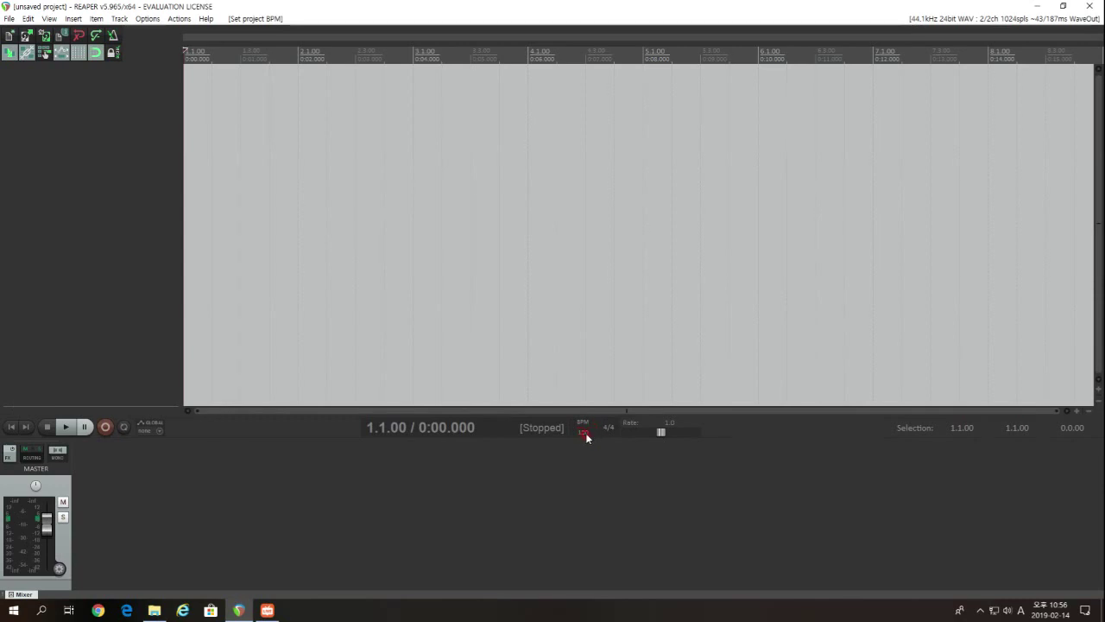
{"action": "left_click", "coordinate": [583, 429]}
{"action": "key", "text": "Return"}
Set the project tempo to 165 BPM
{"action": "left_click", "coordinate": [583, 433]}
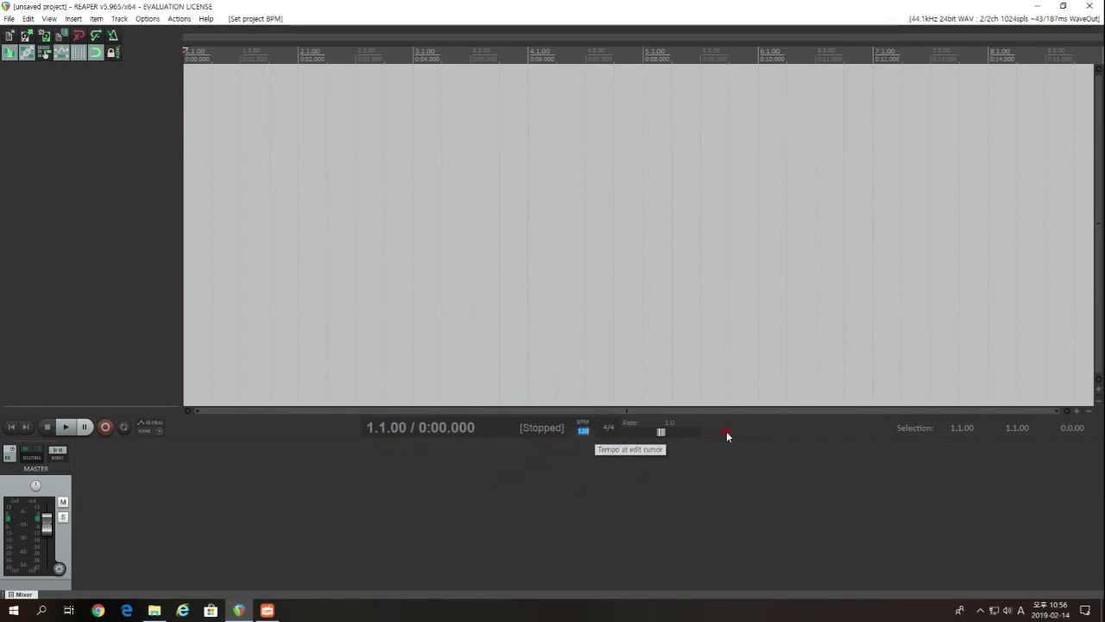
{"action": "type", "text": "166"}
{"action": "key", "text": "Return"}
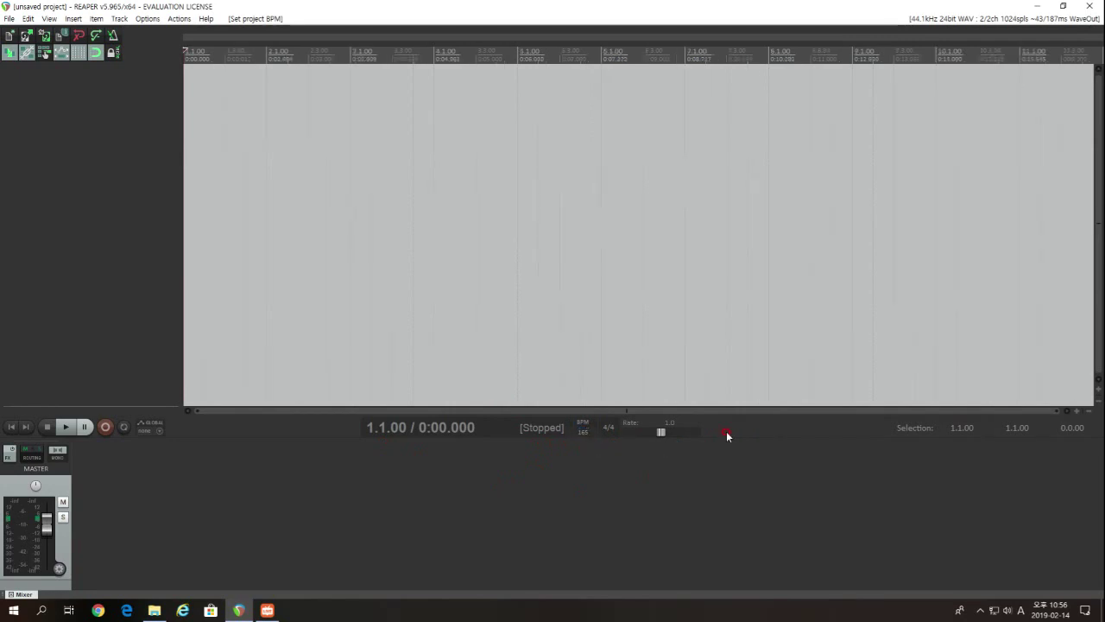
{"action": "left_click", "coordinate": [194, 90]}
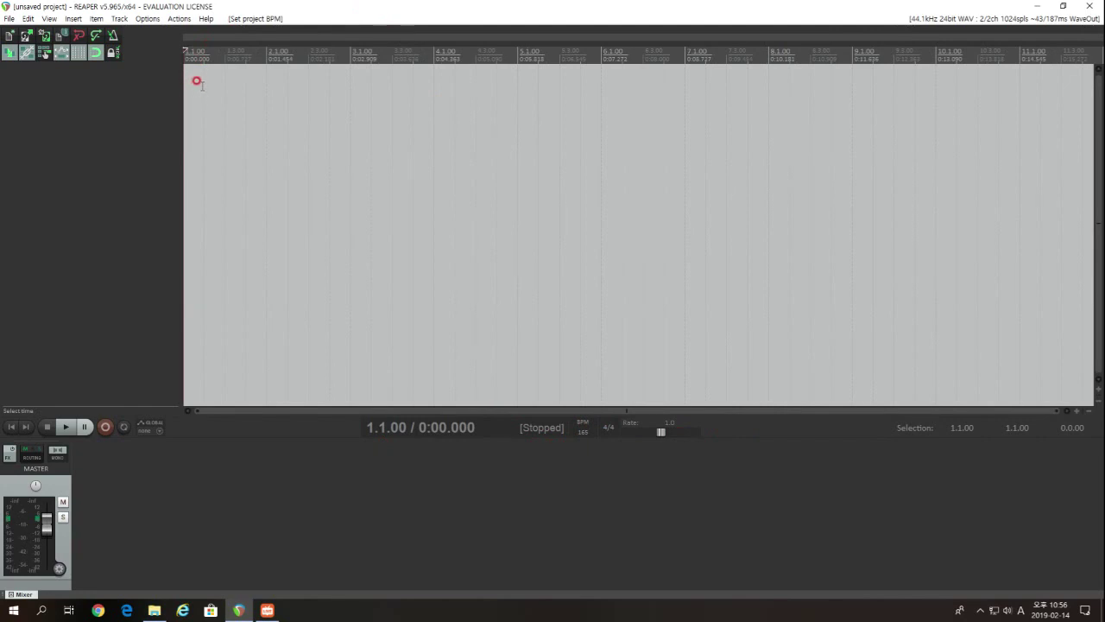
{"action": "left_click", "coordinate": [194, 68]}
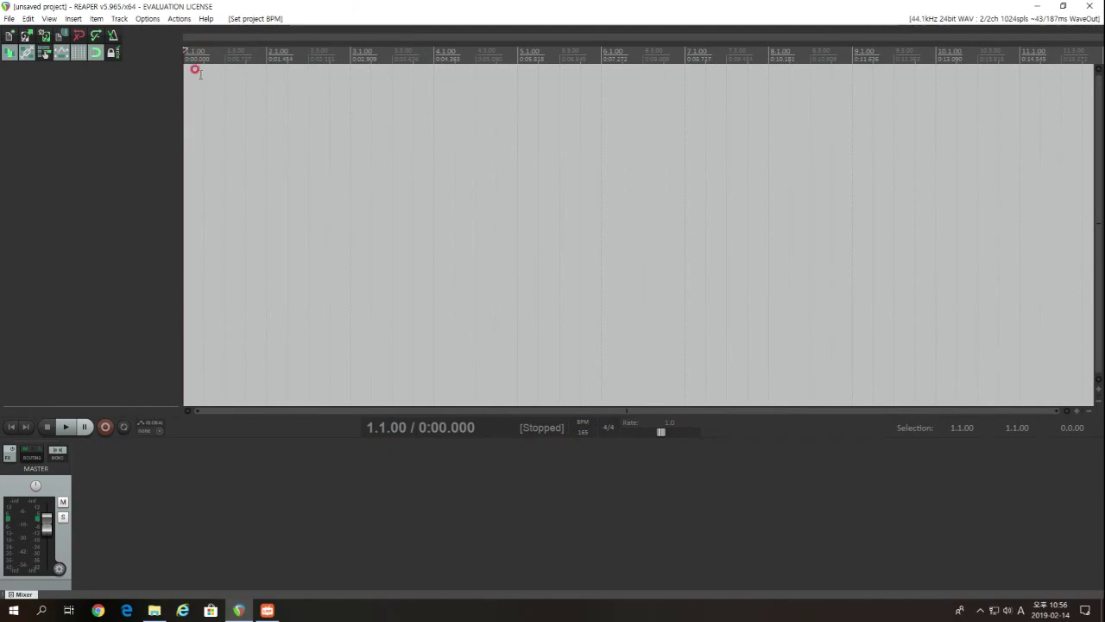
Set the project tempo back to 120 BPM
{"action": "left_click", "coordinate": [604, 484]}
{"action": "left_click", "coordinate": [587, 433]}
{"action": "key", "text": "Return"}
{"action": "left_click", "coordinate": [288, 464]}
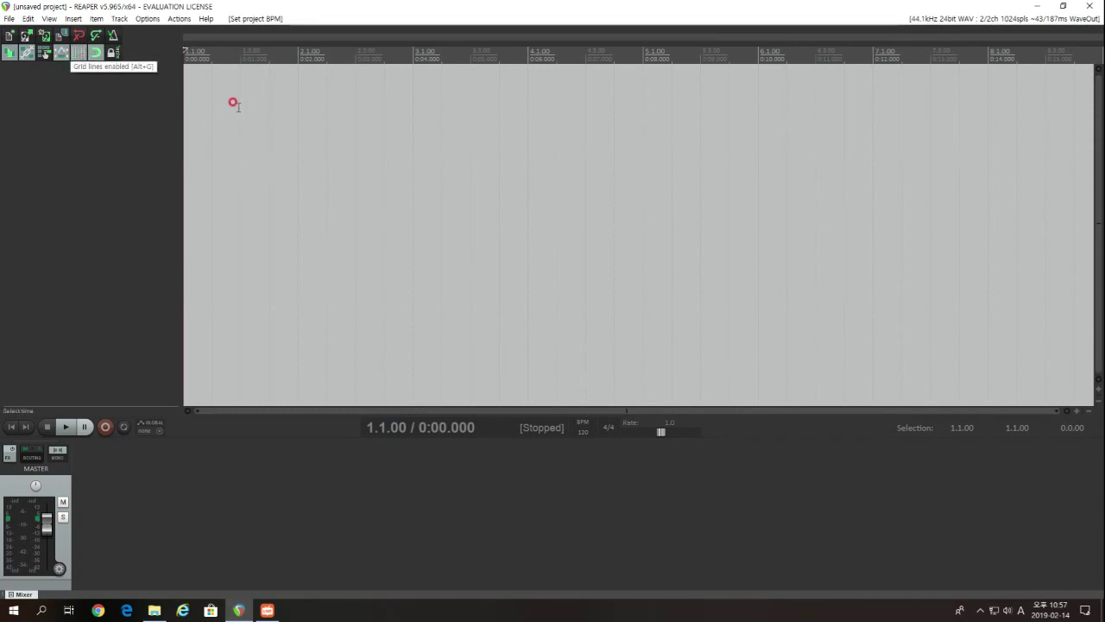
Select the time range of the whole first measure, and reduce the selection to 1.1.00 through 1.2.00
{"action": "left_click_drag", "start_coordinate": [185, 87], "coordinate": [289, 121]}
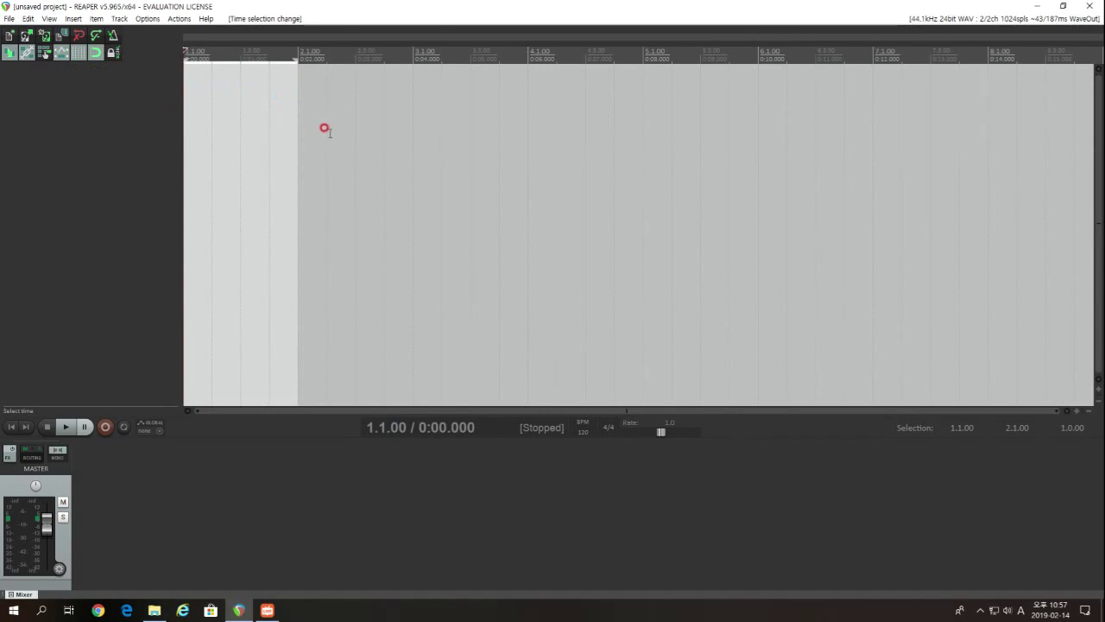
{"action": "left_click_drag", "start_coordinate": [184, 69], "coordinate": [209, 93]}
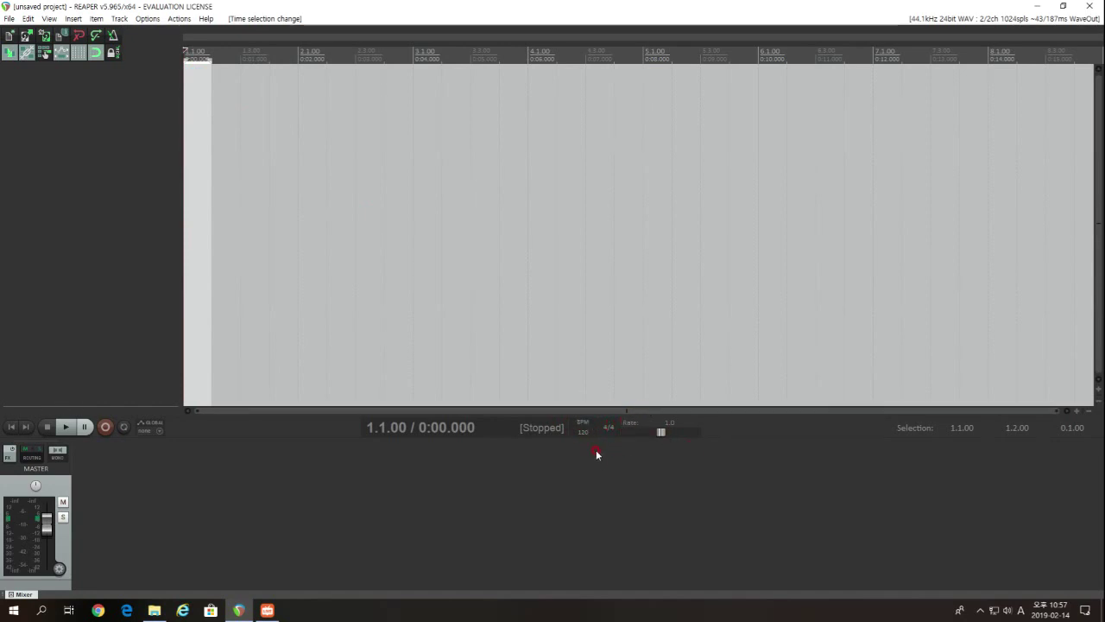
Try faster playback rates of about 1.1 and 1.7, and reset the rate to 1.0
{"action": "mouse_move", "coordinate": [663, 434]}
{"action": "left_mouse_down"}
{"action": "mouse_move", "coordinate": [698, 434]}
{"action": "mouse_move", "coordinate": [663, 432]}
{"action": "left_mouse_up"}
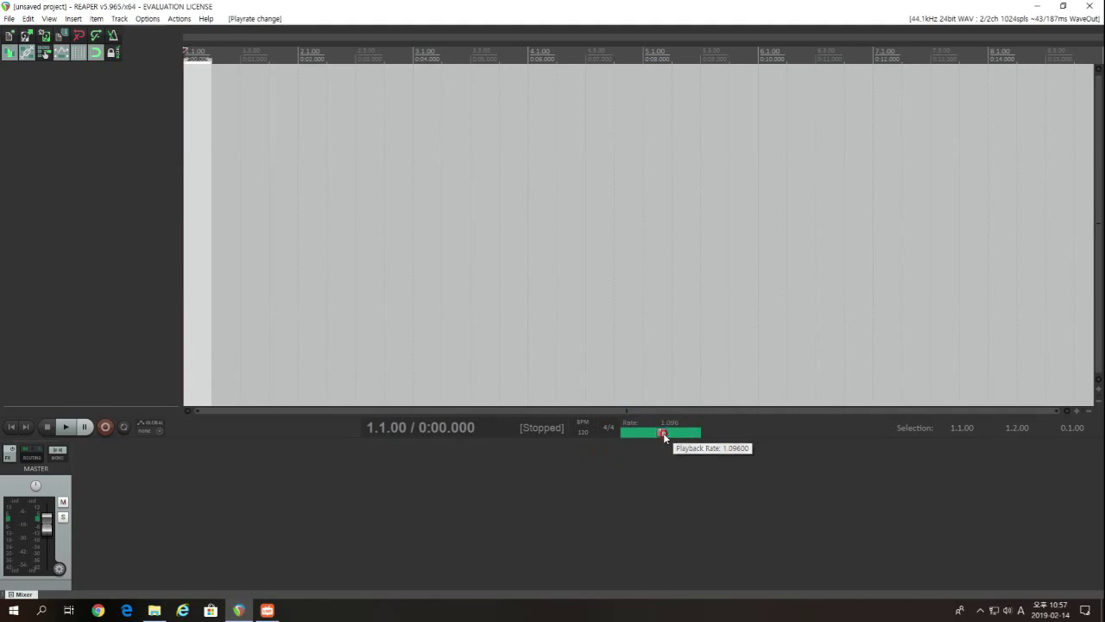
{"action": "left_click", "coordinate": [678, 460]}
{"action": "left_click", "coordinate": [575, 452]}
{"action": "left_click", "coordinate": [667, 432]}
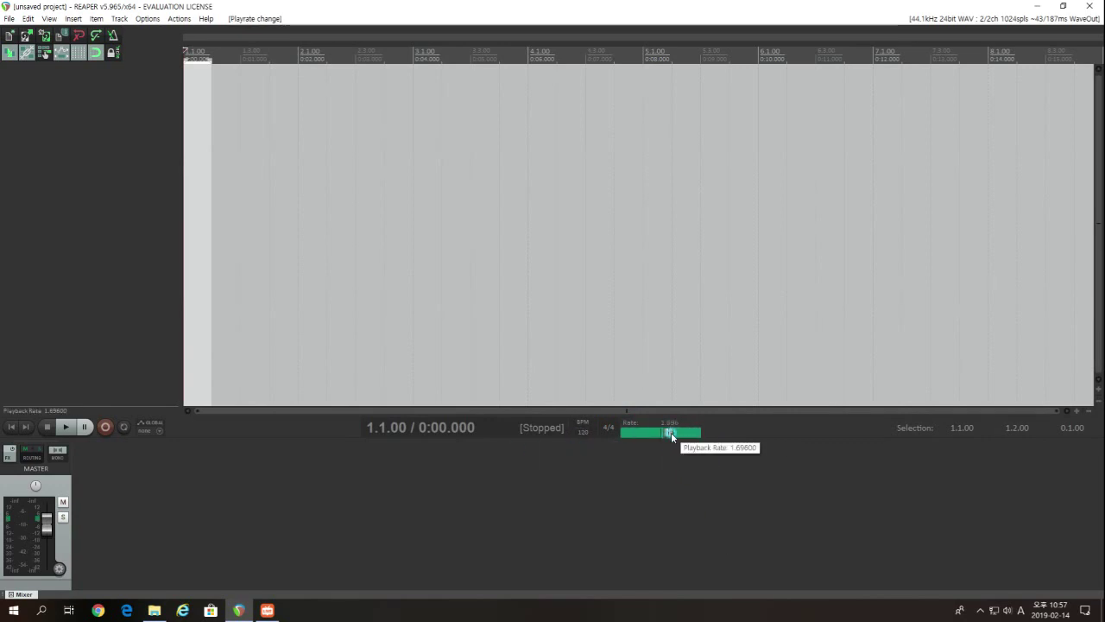
{"action": "left_click", "coordinate": [728, 498]}
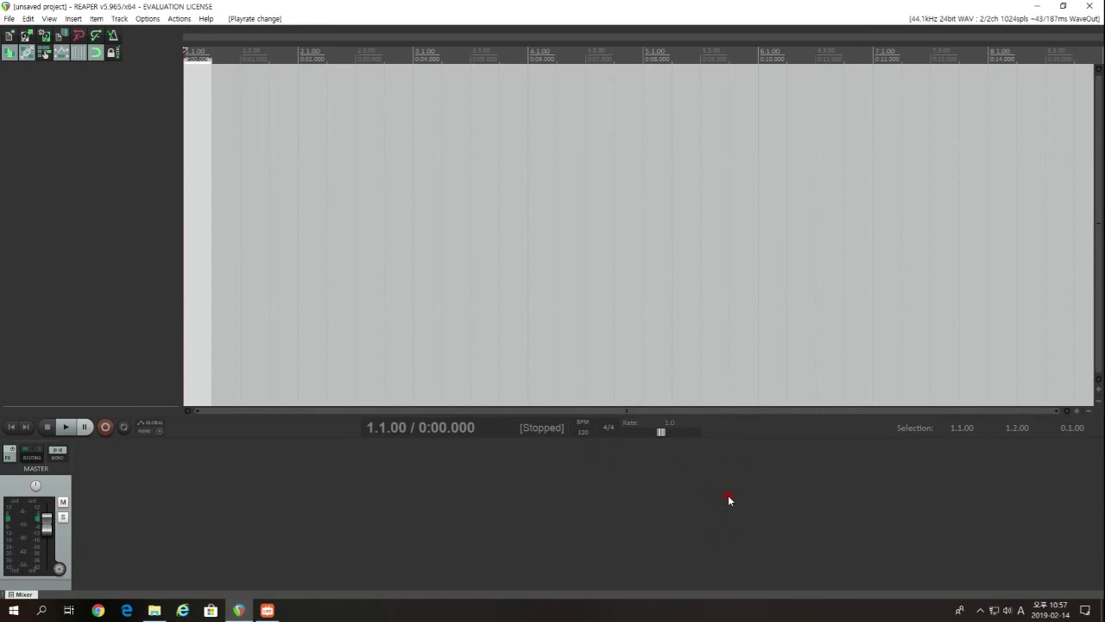
Clear the time selection and return the edit cursor to the project start at 1.1.00
{"action": "left_click_drag", "start_coordinate": [278, 88], "coordinate": [284, 94]}
{"action": "left_click", "coordinate": [202, 91]}
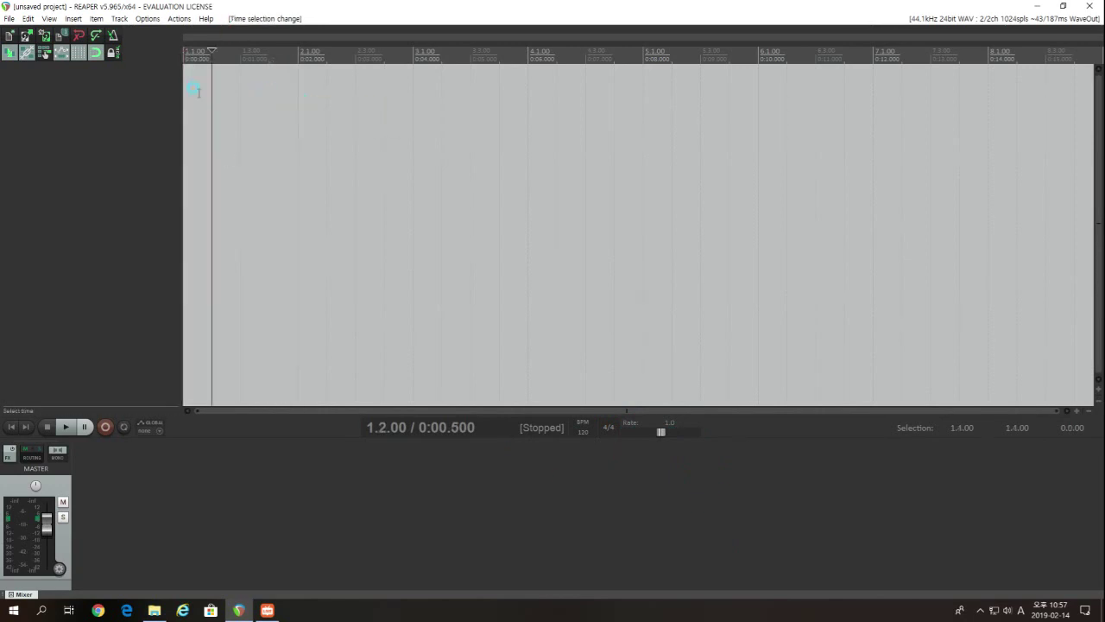
{"action": "left_click", "coordinate": [184, 84]}
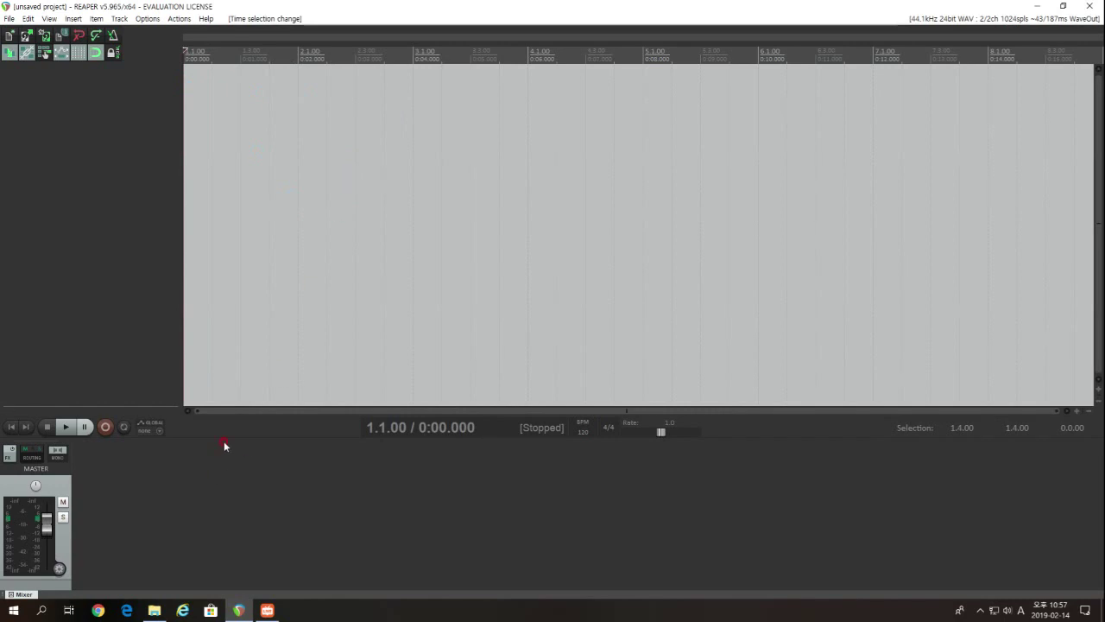
Import Sound.mp3 from File Explorer onto a new track, starting at 1.1.00
{"action": "left_click", "coordinate": [155, 610]}
{"action": "left_click_drag", "start_coordinate": [315, 232], "coordinate": [191, 110]}
{"action": "left_click", "coordinate": [191, 109]}
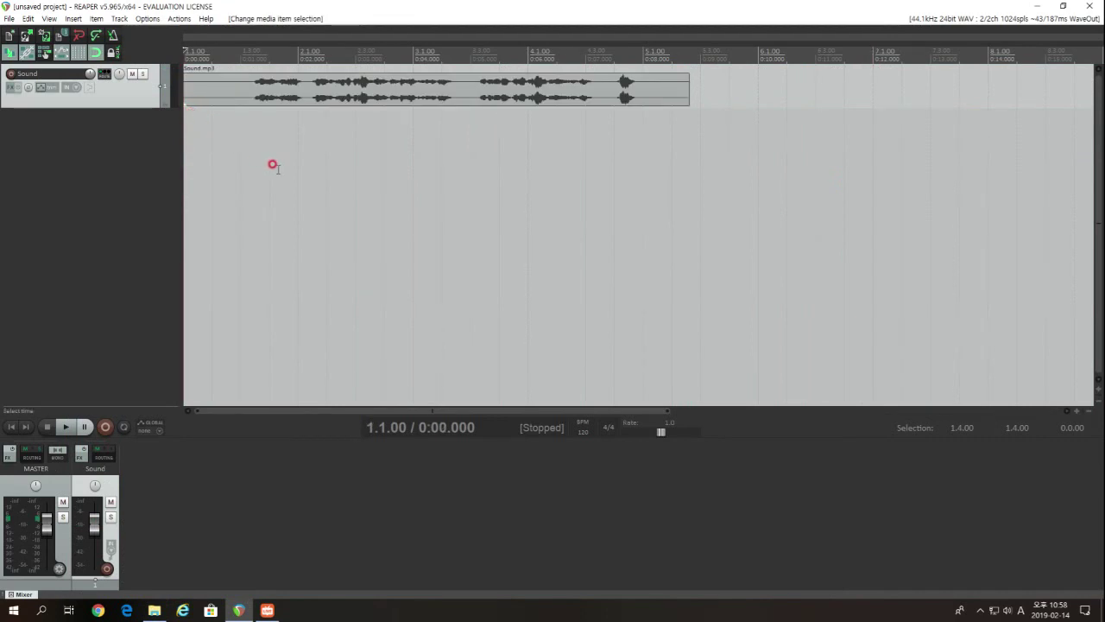
Play the imported Sound.mp3 clip from the project start and stop playback
{"action": "key", "text": "space"}
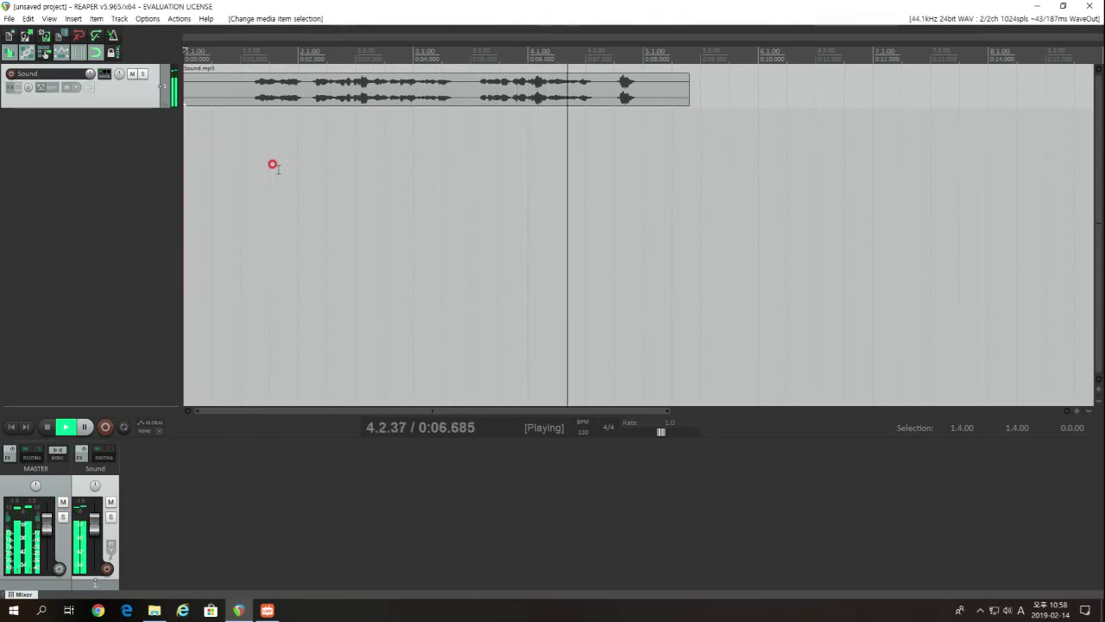
{"action": "key", "text": "space"}
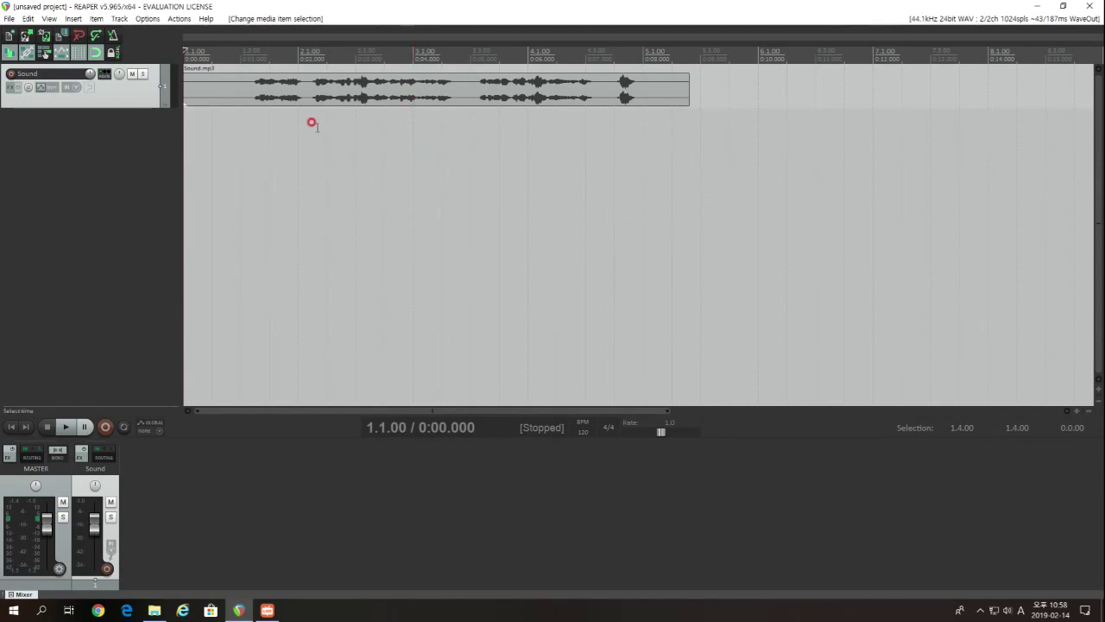
Move the Sound.mp3 clip onto a new second track at 2.1.00, and return it to the first track at 1.1.00
{"action": "left_click", "coordinate": [229, 86]}
{"action": "left_click_drag", "start_coordinate": [289, 84], "coordinate": [422, 149]}
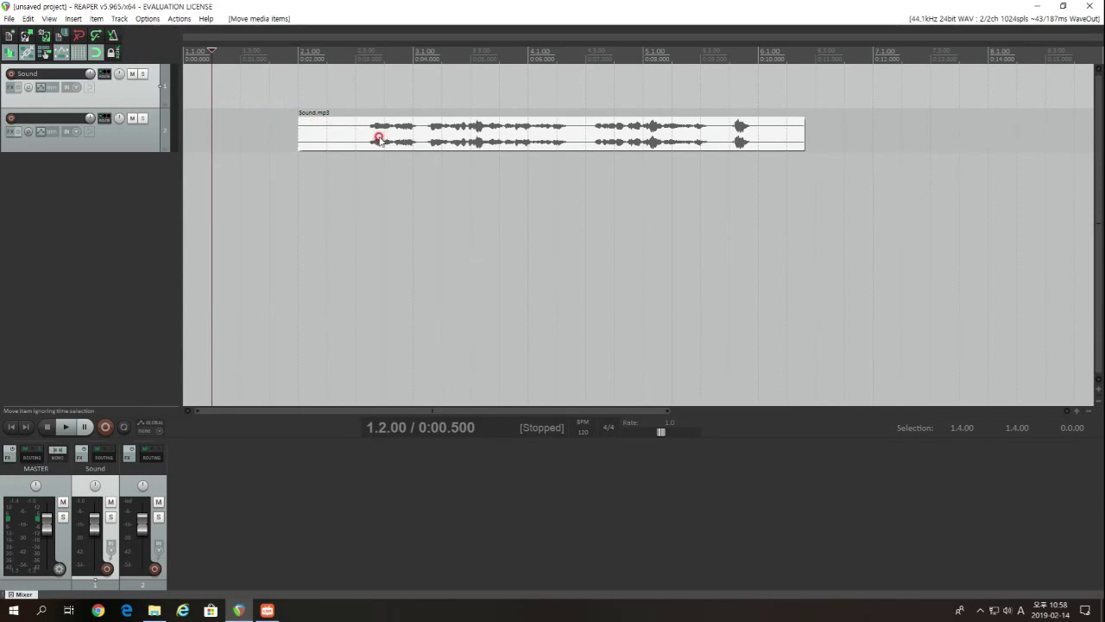
{"action": "left_click_drag", "start_coordinate": [365, 142], "coordinate": [259, 101]}
Move the Sound.mp3 clip along the first track so that it starts at 2.1.00
{"action": "left_click", "coordinate": [288, 95]}
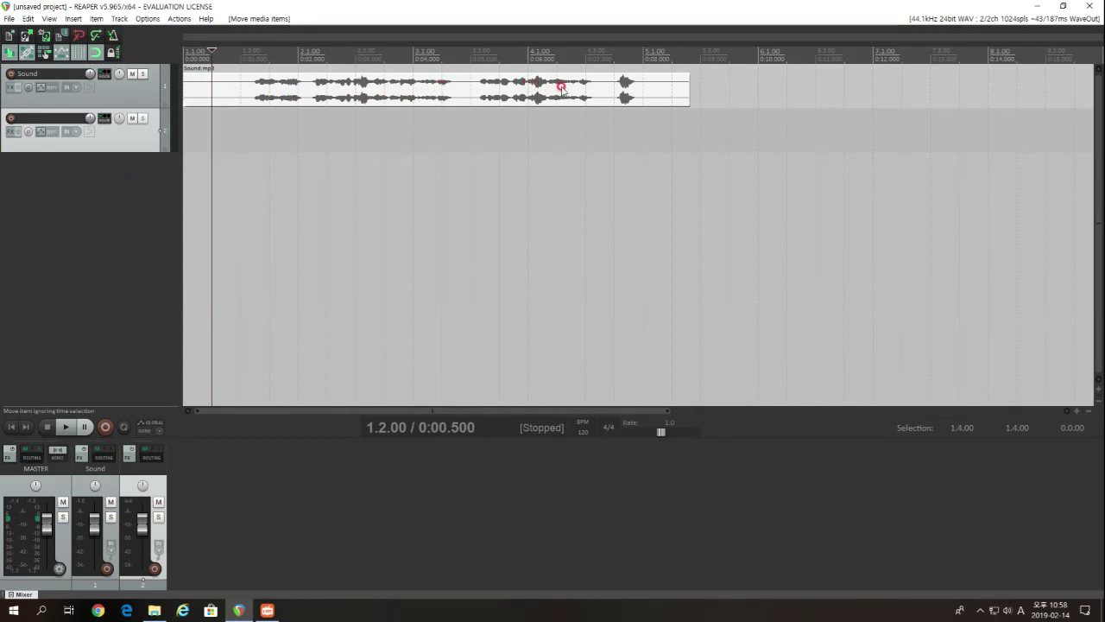
{"action": "left_click", "coordinate": [130, 120]}
{"action": "left_click_drag", "start_coordinate": [238, 93], "coordinate": [354, 102]}
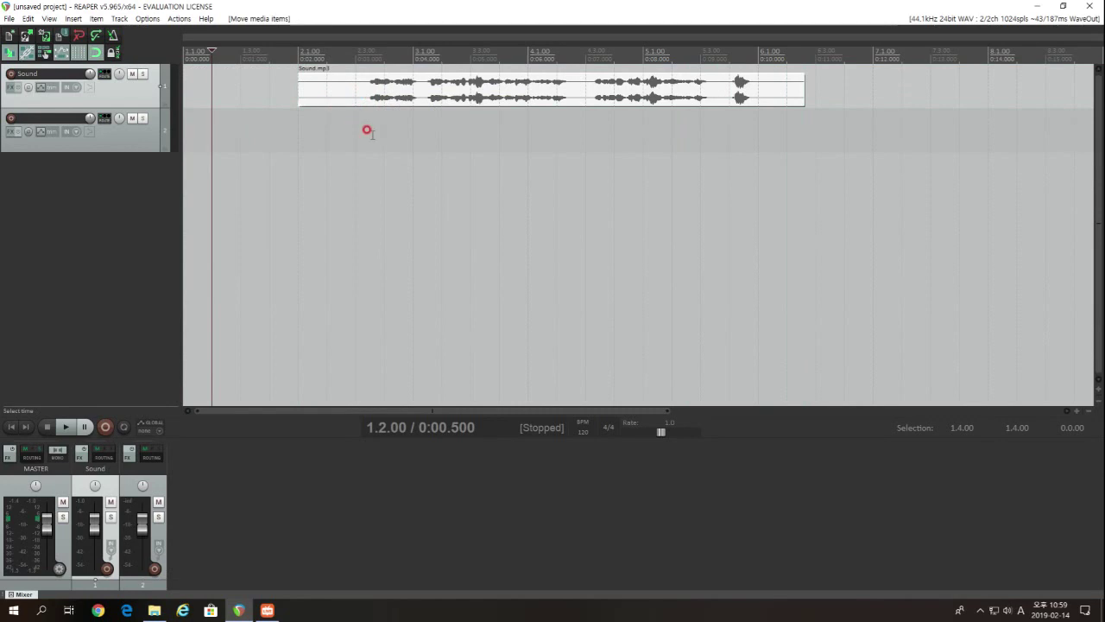
Trim the end of the Sound.mp3 clip back to about 6.2.00 on the timeline
{"action": "left_click", "coordinate": [298, 93]}
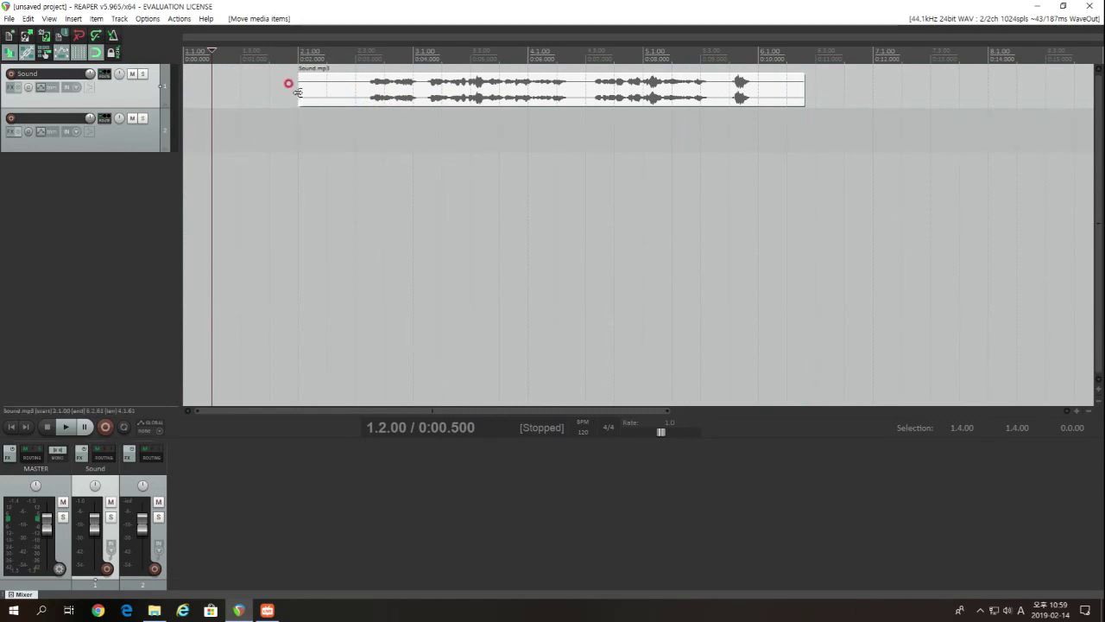
{"action": "mouse_move", "coordinate": [298, 93]}
{"action": "left_mouse_down"}
{"action": "mouse_move", "coordinate": [736, 89]}
{"action": "mouse_move", "coordinate": [302, 88]}
{"action": "mouse_move", "coordinate": [358, 98]}
{"action": "mouse_move", "coordinate": [295, 121]}
{"action": "mouse_move", "coordinate": [294, 152]}
{"action": "mouse_move", "coordinate": [296, 129]}
{"action": "mouse_move", "coordinate": [331, 92]}
{"action": "mouse_move", "coordinate": [303, 93]}
{"action": "left_mouse_up"}
{"action": "left_click", "coordinate": [296, 90]}
{"action": "left_click", "coordinate": [297, 92]}
{"action": "left_click_drag", "start_coordinate": [794, 80], "coordinate": [786, 111]}
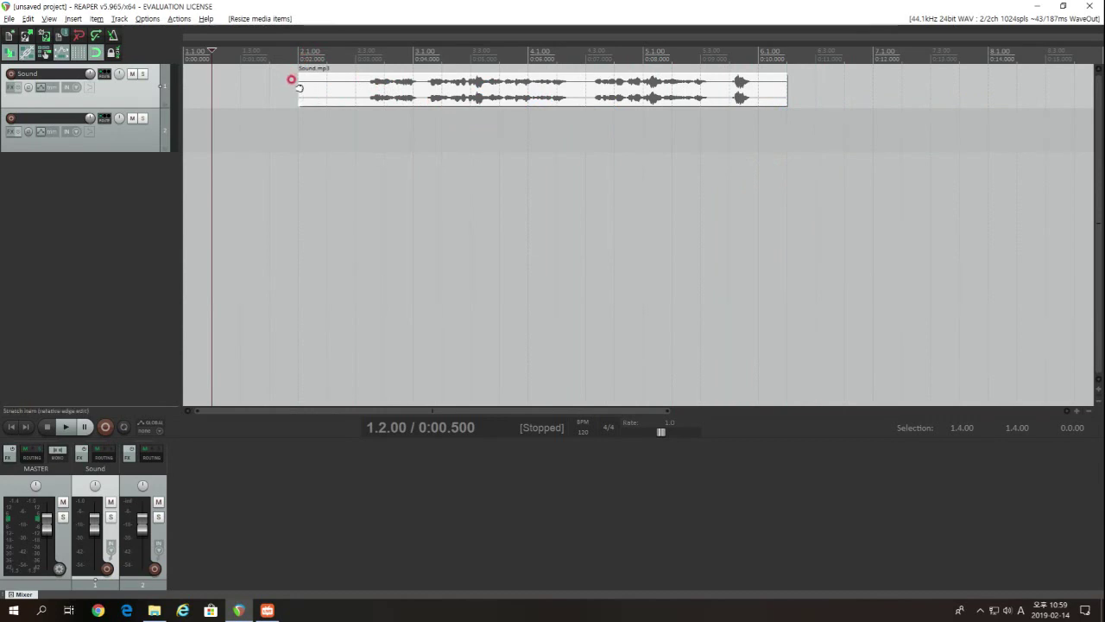
Slip the Sound.mp3 clip's audio earlier to remove its leading silence, and trim the clip's end back to about 5.4.00
{"action": "left_click_drag", "start_coordinate": [557, 90], "coordinate": [480, 105]}
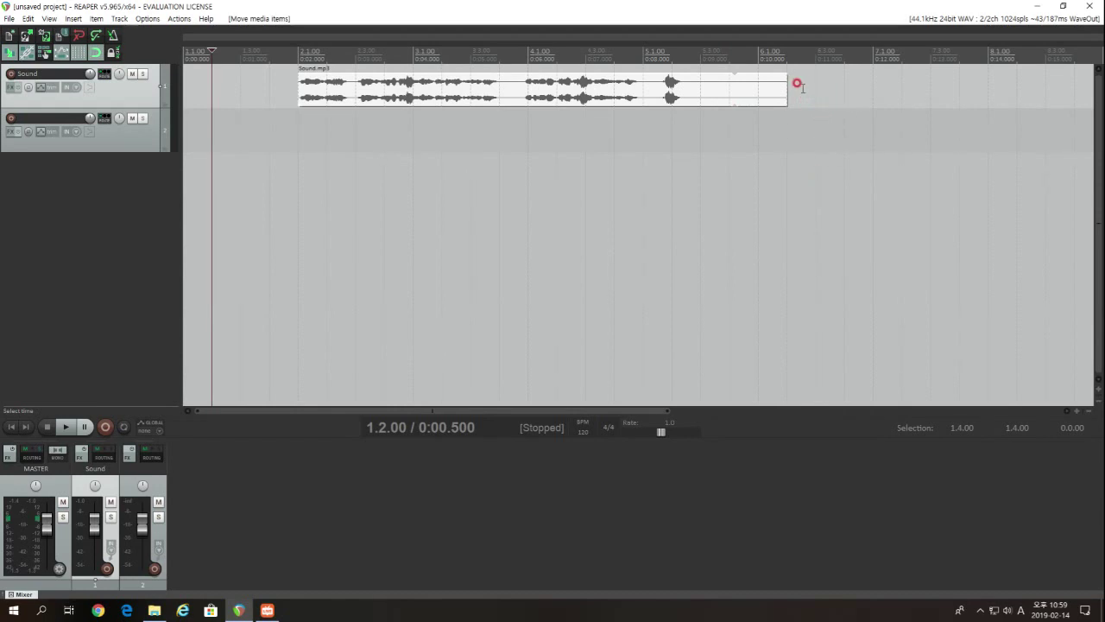
{"action": "left_click_drag", "start_coordinate": [783, 84], "coordinate": [735, 93]}
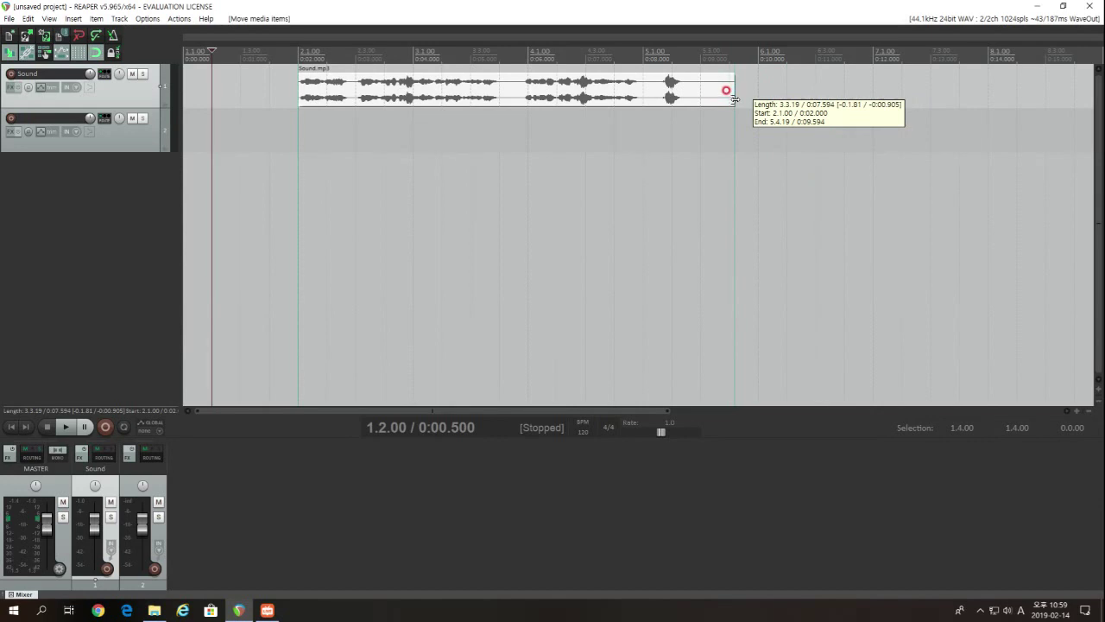
{"action": "mouse_move", "coordinate": [329, 101]}
{"action": "left_mouse_down"}
{"action": "mouse_move", "coordinate": [606, 113]}
{"action": "mouse_move", "coordinate": [264, 110]}
{"action": "mouse_move", "coordinate": [350, 105]}
{"action": "mouse_move", "coordinate": [332, 99]}
{"action": "left_mouse_up"}
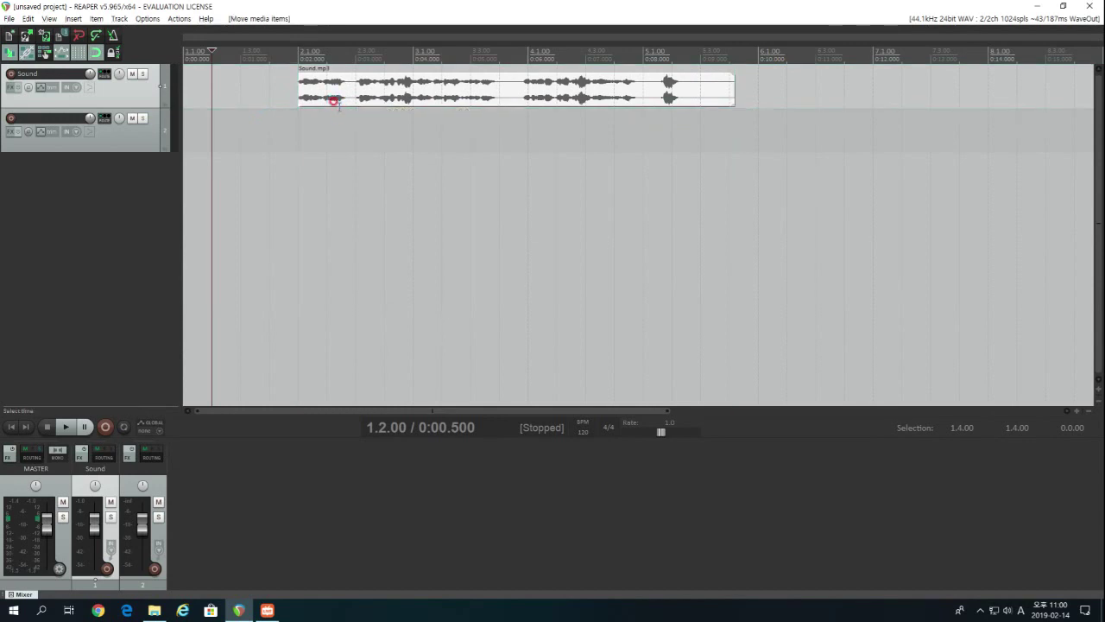
{"action": "left_click_drag", "start_coordinate": [735, 86], "coordinate": [729, 90]}
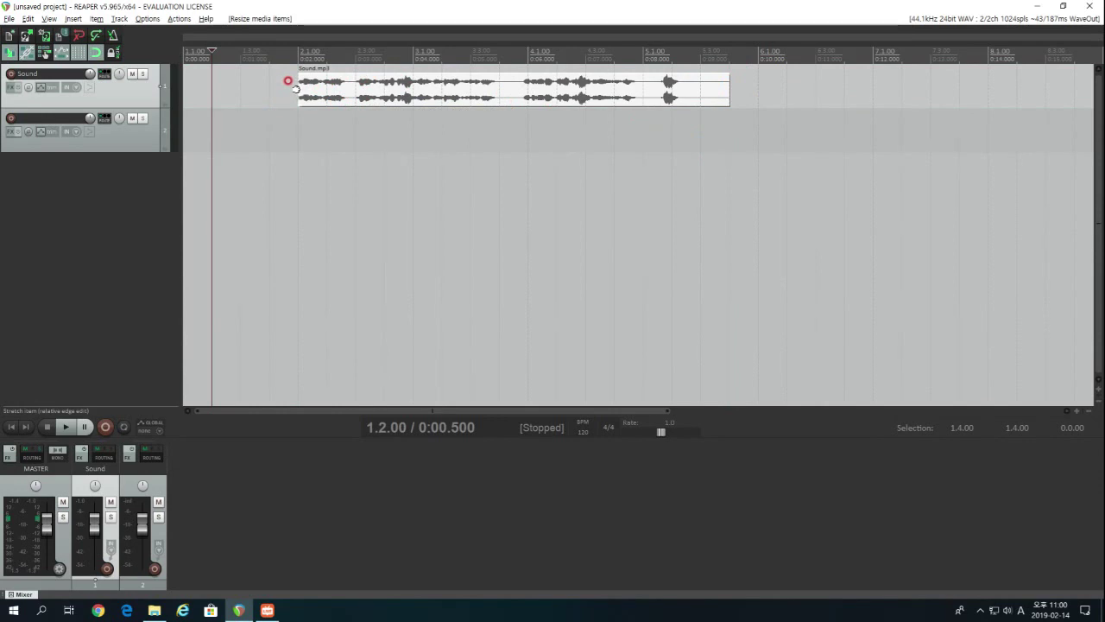
Time-stretch the start edge of the Sound.mp3 clip to 5.1.00, compressing the audio, and play it from there
{"action": "left_click_drag", "start_coordinate": [295, 88], "coordinate": [646, 128]}
{"action": "left_click", "coordinate": [644, 127]}
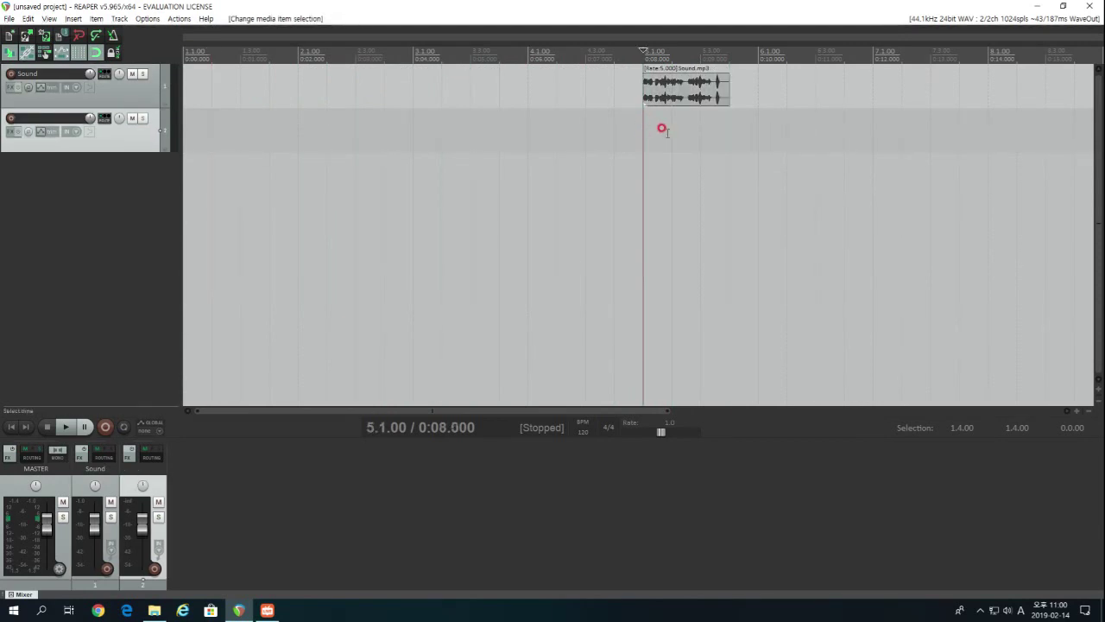
{"action": "key", "text": "space"}
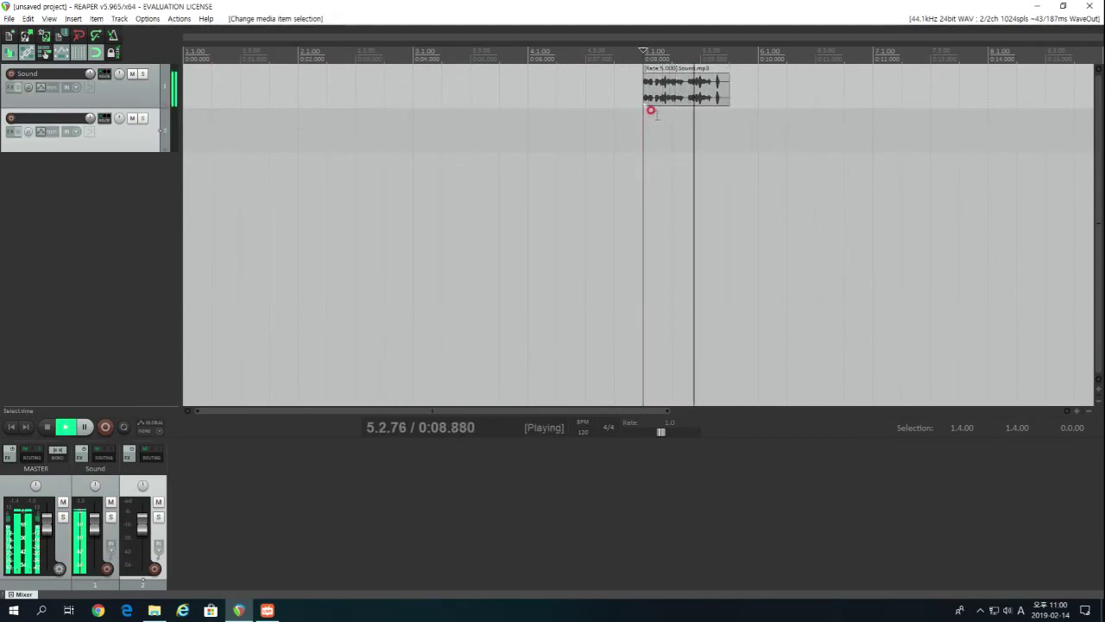
{"action": "key", "text": "space"}
Stretch the start edge of the Sound.mp3 clip back to 2.1.00
{"action": "left_click_drag", "start_coordinate": [644, 84], "coordinate": [299, 99]}
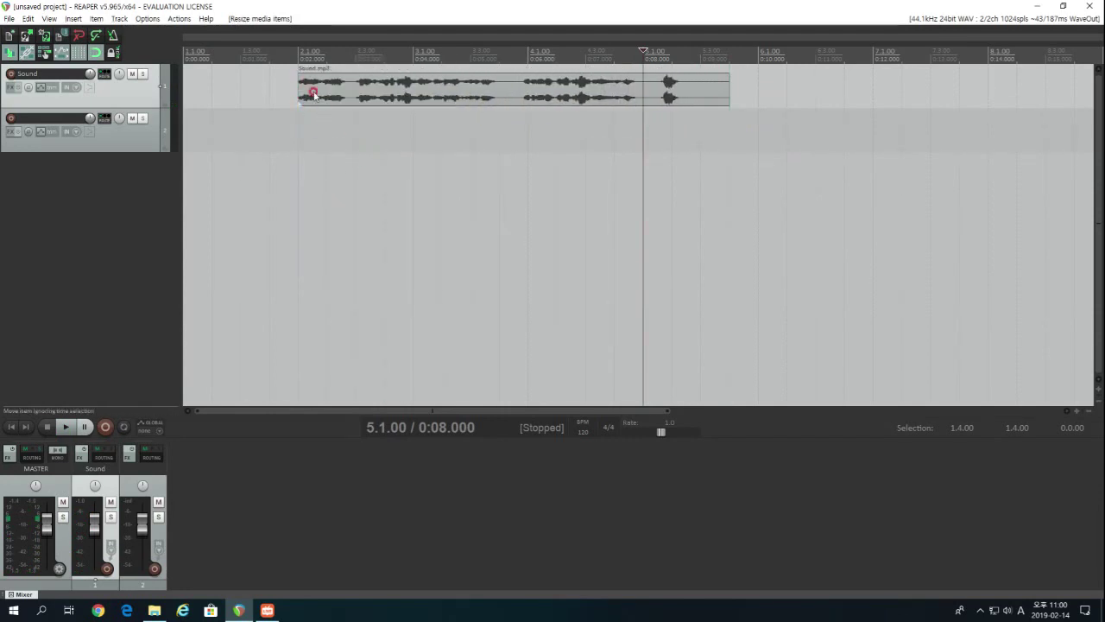
{"action": "mouse_move", "coordinate": [728, 91]}
{"action": "left_mouse_down"}
{"action": "mouse_move", "coordinate": [592, 92]}
{"action": "mouse_move", "coordinate": [767, 102]}
{"action": "mouse_move", "coordinate": [730, 98]}
{"action": "left_mouse_up"}
Add a fade-out from about 4.2.00 to the end of the Sound.mp3 clip, and remove it again
{"action": "mouse_move", "coordinate": [292, 75]}
{"action": "left_mouse_down"}
{"action": "mouse_move", "coordinate": [435, 86]}
{"action": "mouse_move", "coordinate": [299, 99]}
{"action": "left_mouse_up"}
{"action": "left_click_drag", "start_coordinate": [724, 75], "coordinate": [553, 85]}
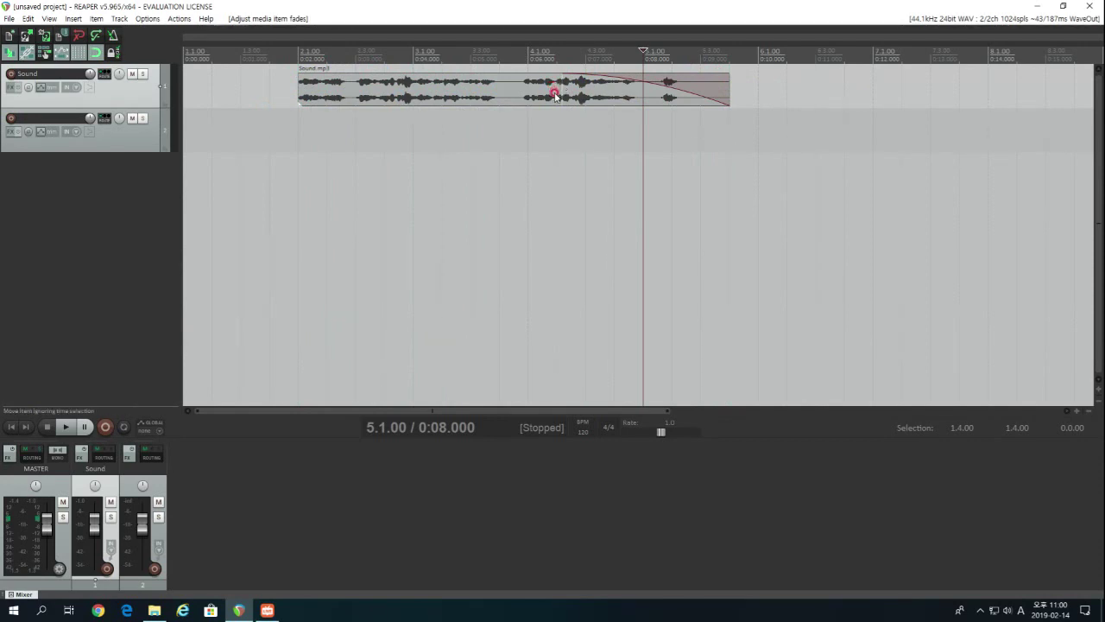
{"action": "left_click_drag", "start_coordinate": [557, 87], "coordinate": [726, 156]}
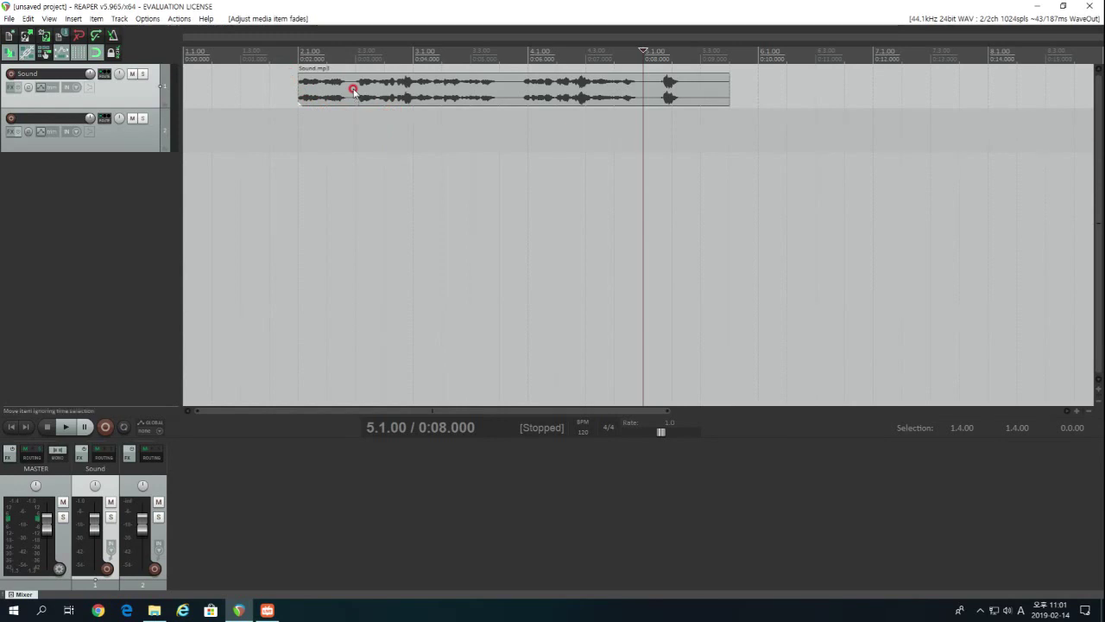
Copy the Sound.mp3 clip along the first track to 6.1.00, and paste another copy at 10.1.00
{"action": "left_click_drag", "start_coordinate": [353, 85], "coordinate": [810, 87]}
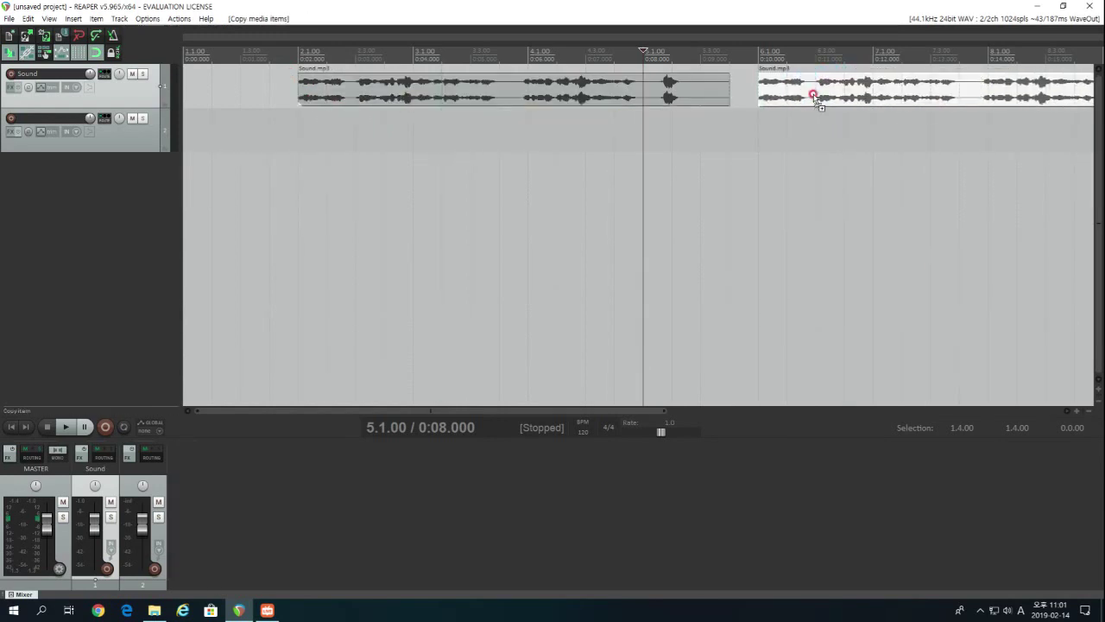
{"action": "scroll", "coordinate": [814, 95], "scroll_direction": "down", "scroll_amount": 4}
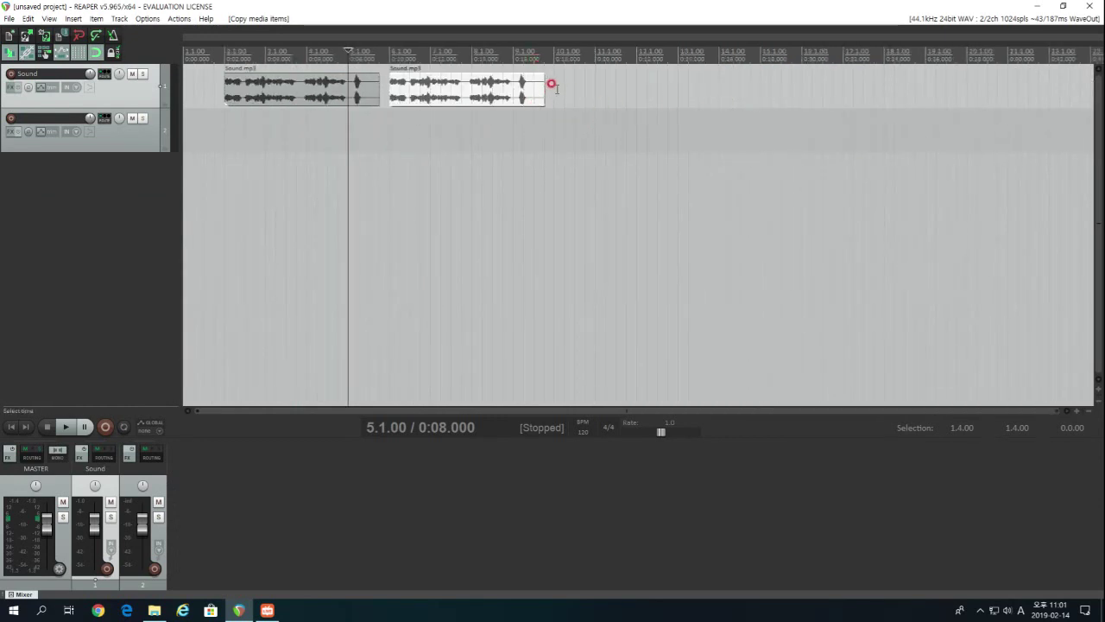
{"action": "left_click", "coordinate": [558, 89]}
{"action": "key", "text": "ctrl+v"}
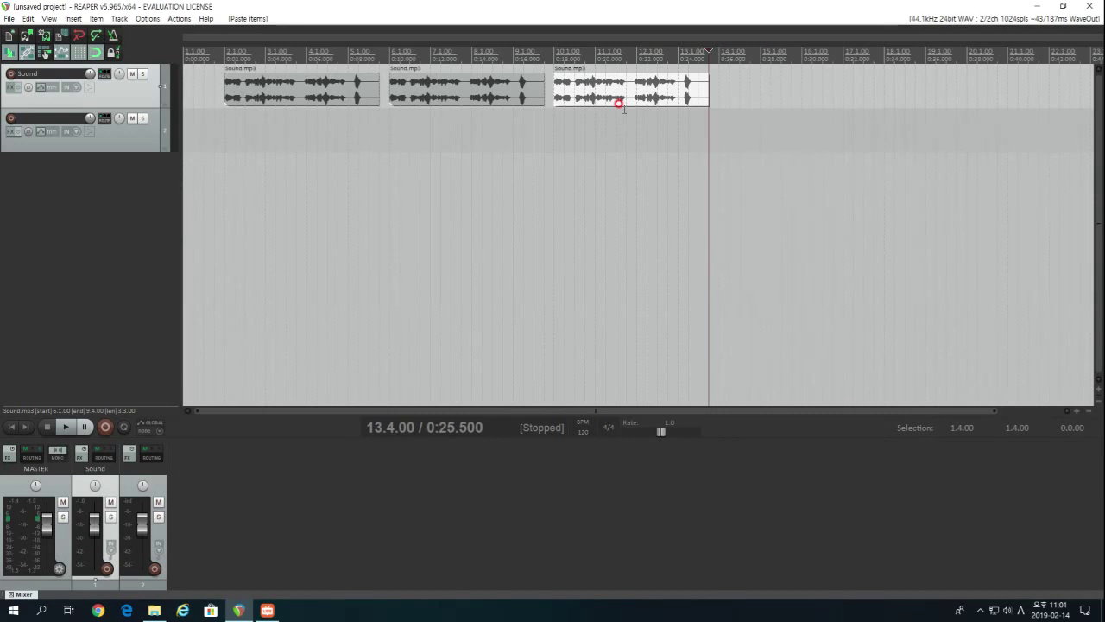
Delete the Sound.mp3 copies at 10.1.00 and 6.1.00
{"action": "left_click", "coordinate": [594, 87]}
{"action": "key", "text": "Delete"}
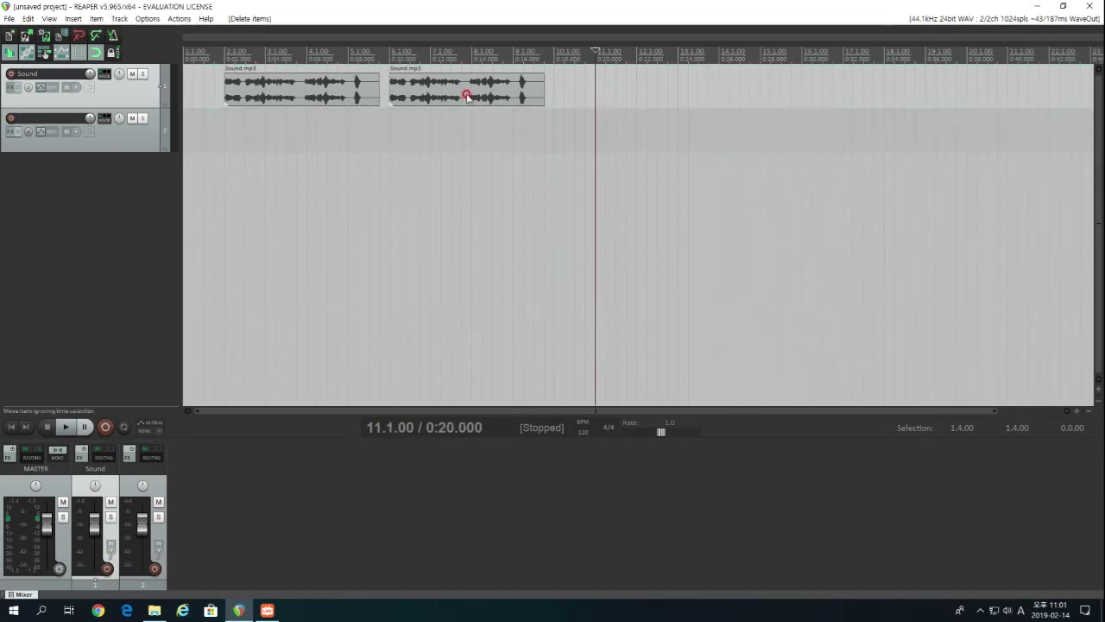
{"action": "left_click", "coordinate": [464, 95]}
{"action": "key", "text": "Delete"}
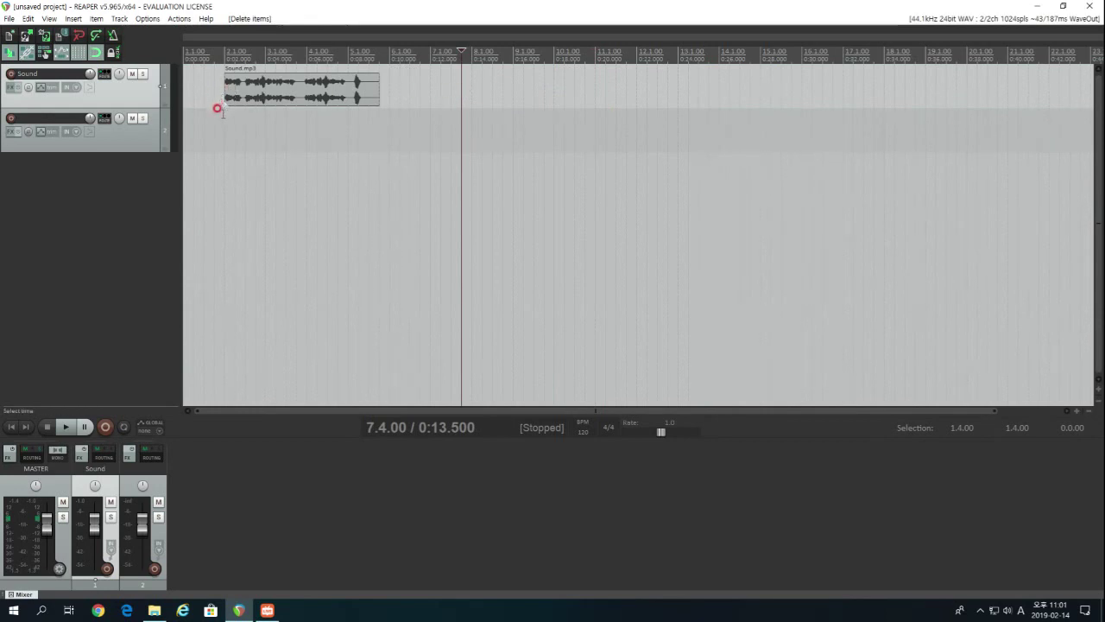
Duplicate the remaining Sound.mp3 clip twice on the first track, with the duplicates starting at 6.1.00 and 10.1.00
{"action": "left_click", "coordinate": [249, 123]}
{"action": "scroll", "coordinate": [249, 123], "scroll_direction": "up", "scroll_amount": 2}
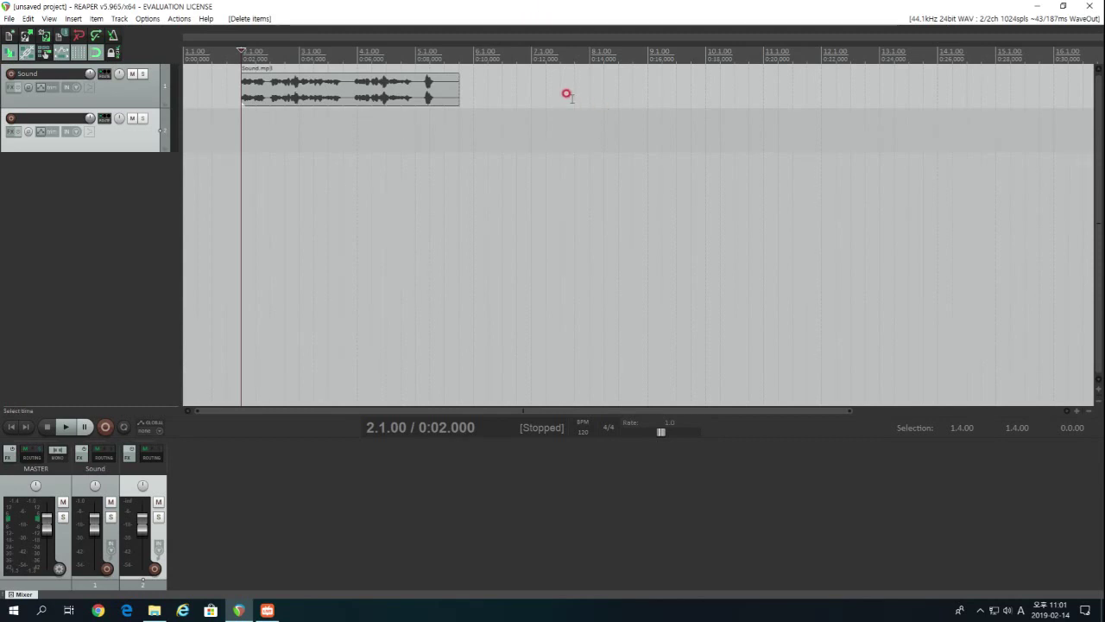
{"action": "left_click", "coordinate": [409, 103]}
{"action": "key", "text": "ctrl+d"}
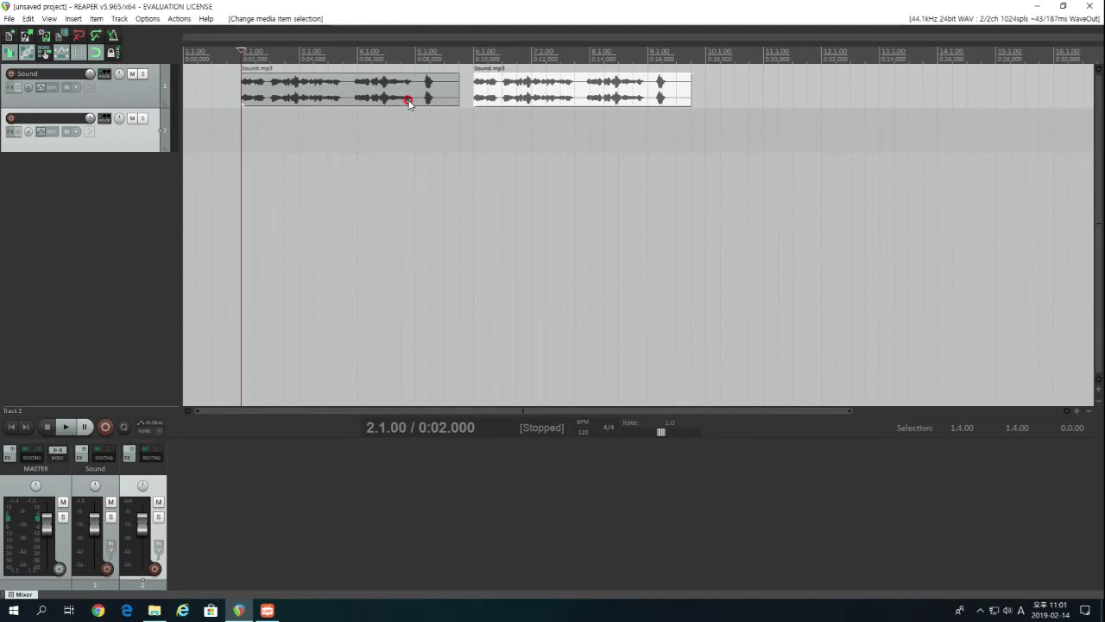
{"action": "key", "text": "ctrl+v"}
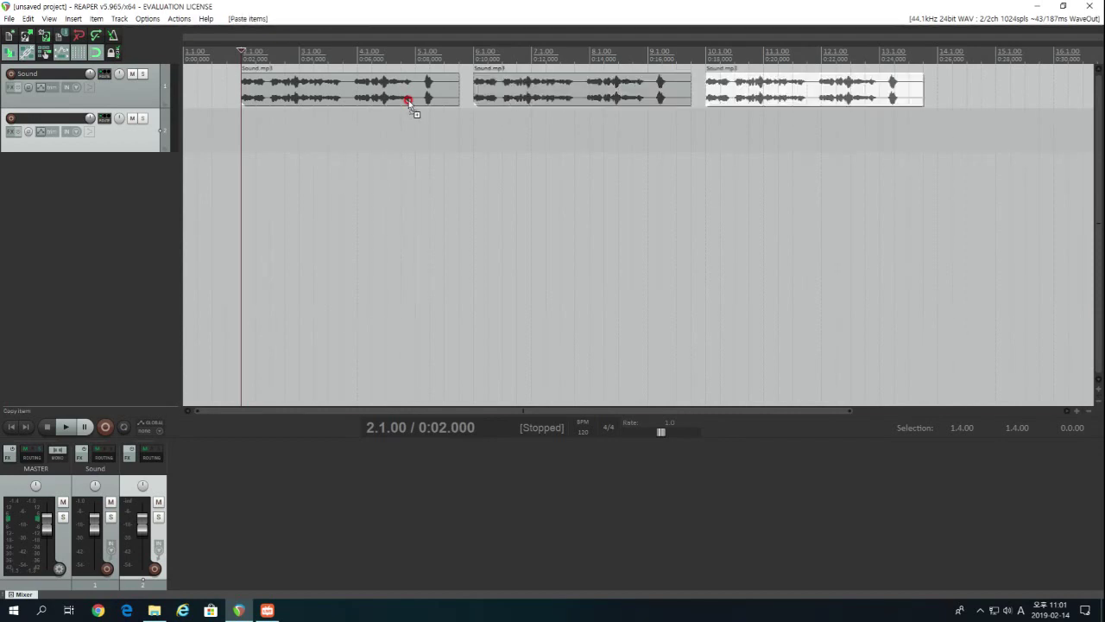
Remove both duplicates of the Sound.mp3 clip, leaving only the original at 2.1.00
{"action": "key", "text": "Delete"}
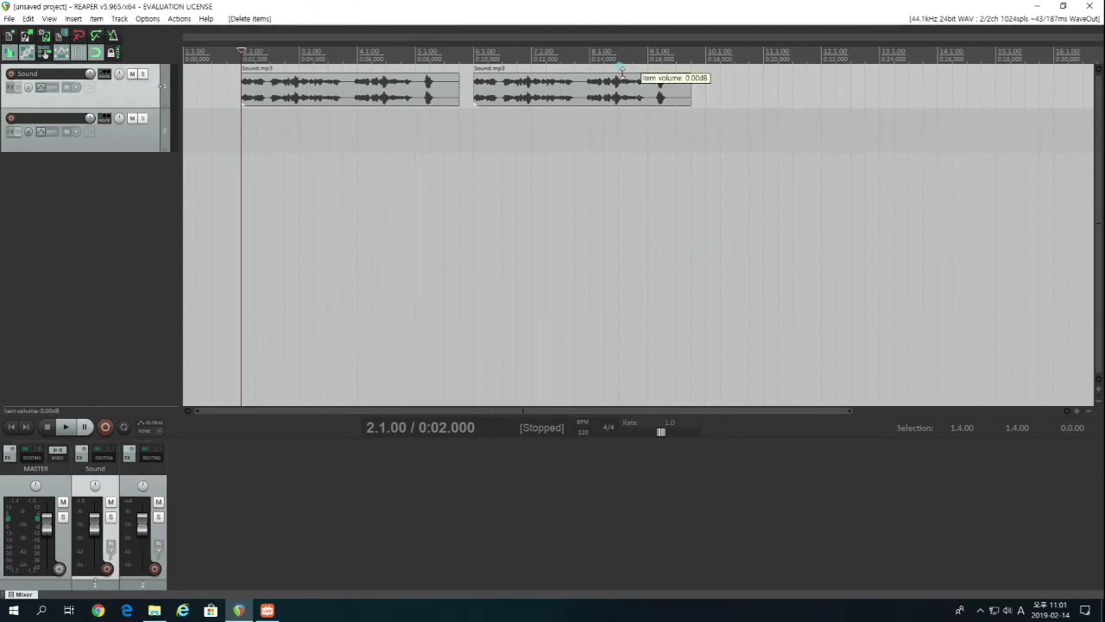
{"action": "left_click", "coordinate": [615, 87]}
{"action": "key", "text": "ctrl+z"}
{"action": "key", "text": "ctrl+z"}
{"action": "key", "text": "ctrl+z"}
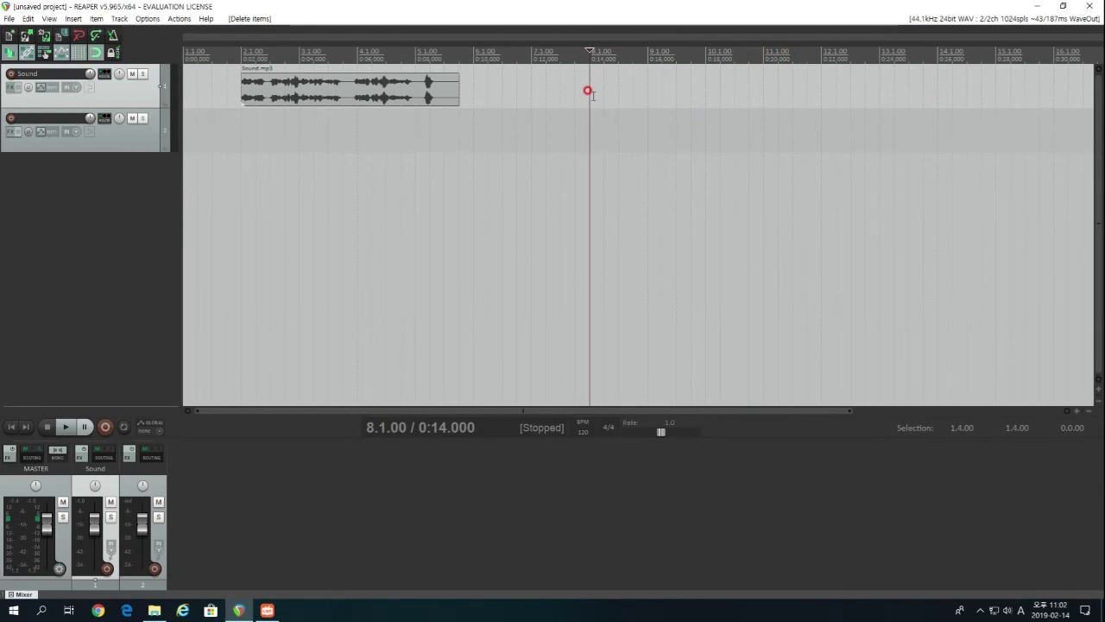
Cut the Sound.mp3 clip from the first track and paste it back at 2.1.00
{"action": "left_click", "coordinate": [428, 98]}
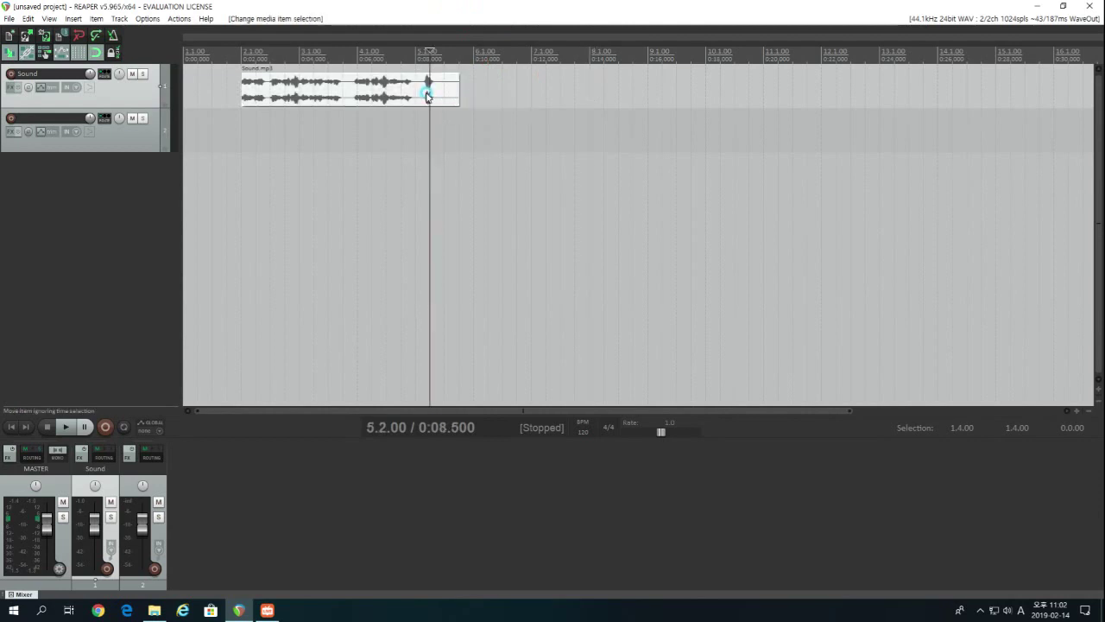
{"action": "key", "text": "ctrl+x"}
{"action": "left_click", "coordinate": [241, 80]}
{"action": "key", "text": "ctrl+v"}
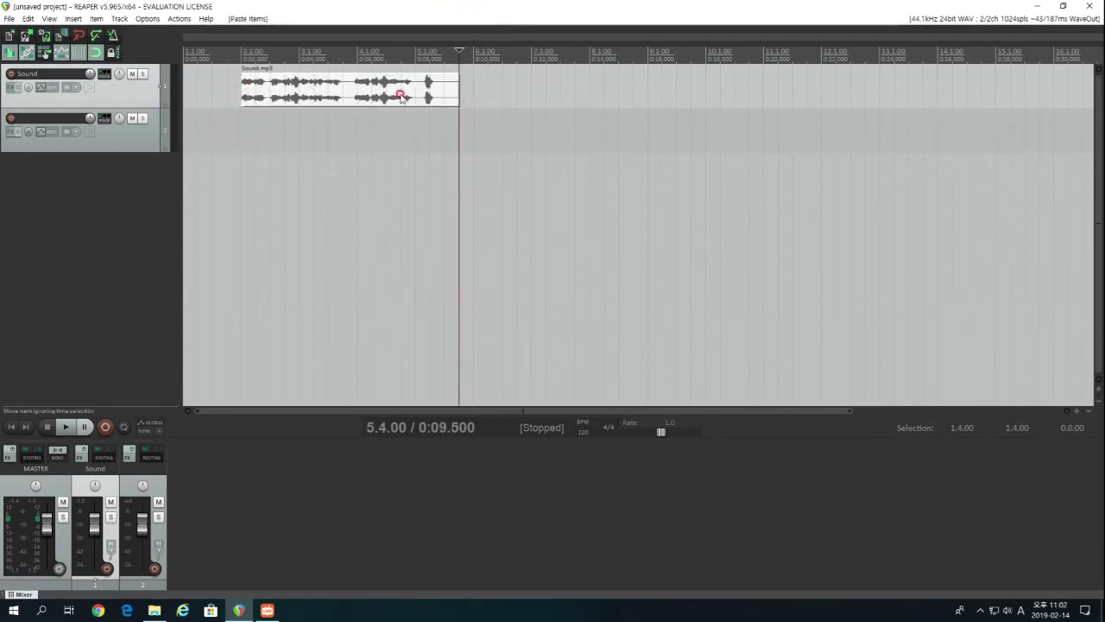
Paste an extra copy of the Sound.mp3 clip, move it to about 9.3.00 on the first track, and delete it
{"action": "key", "text": "ctrl+v"}
{"action": "key", "text": "ctrl+v"}
{"action": "left_click_drag", "start_coordinate": [510, 94], "coordinate": [709, 98]}
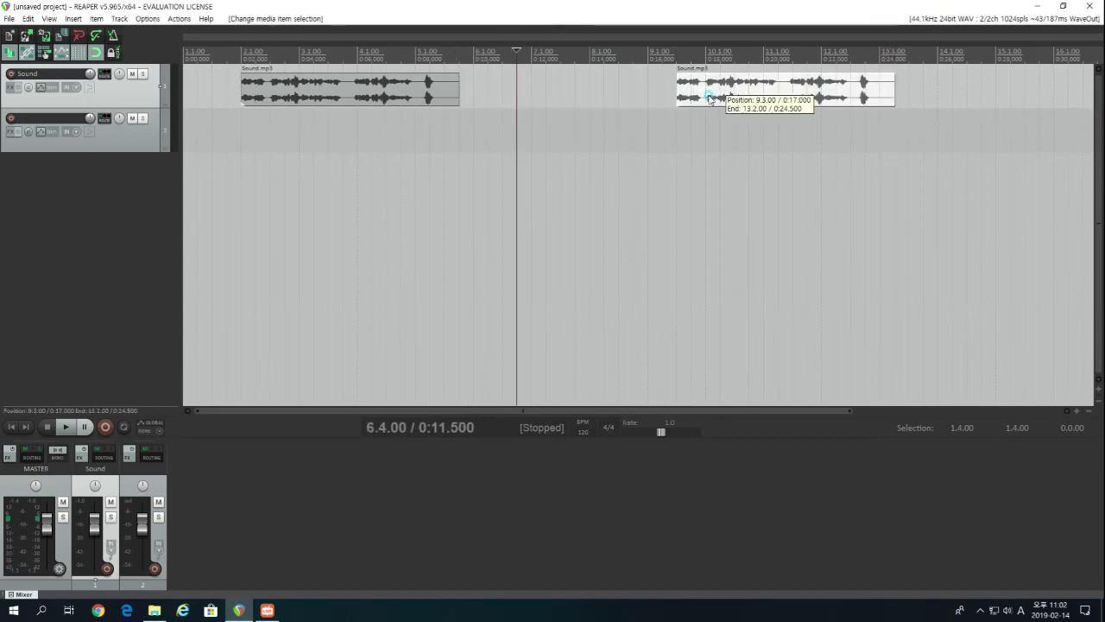
{"action": "key", "text": "Delete"}
Split the Sound.mp3 clip at 3.4.00 and examine the short crossfade at the split point
{"action": "left_click", "coordinate": [235, 110]}
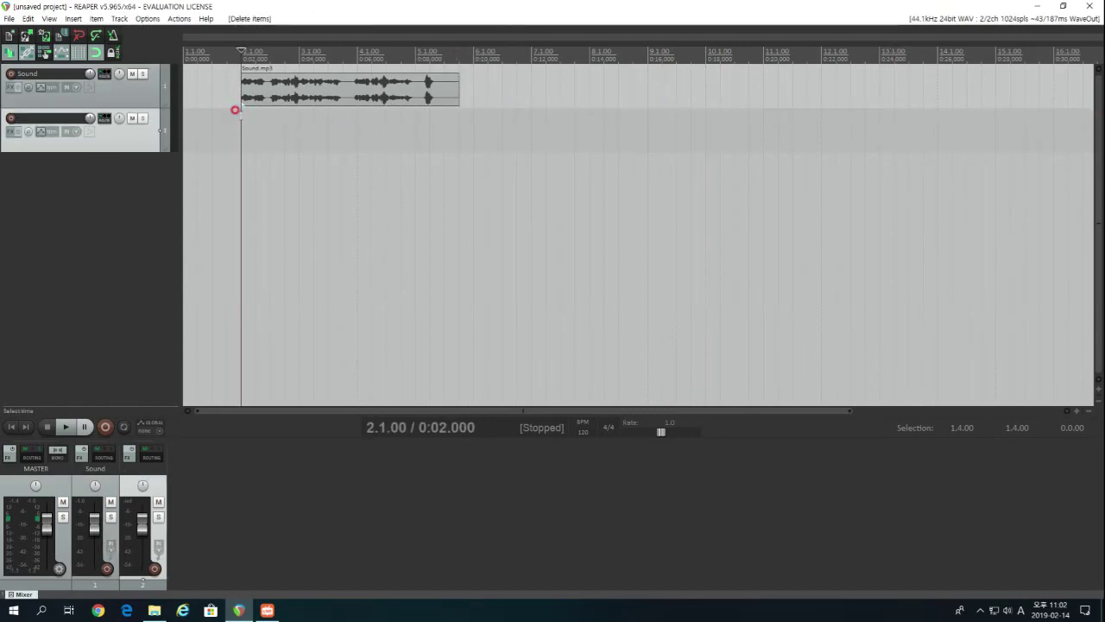
{"action": "scroll", "coordinate": [474, 109], "scroll_direction": "up", "scroll_amount": 2}
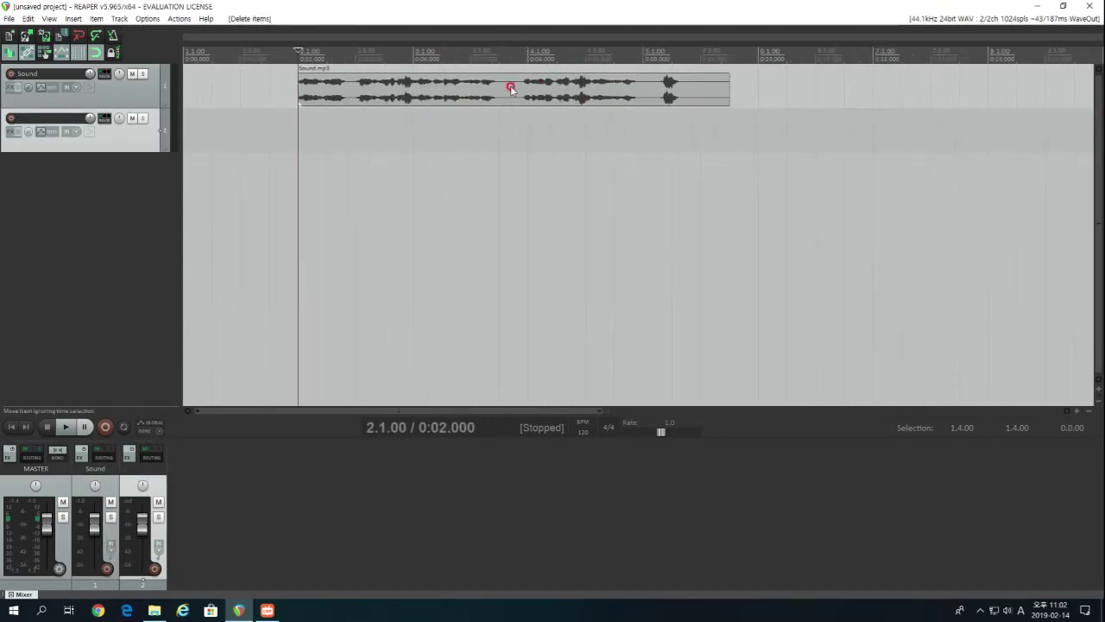
{"action": "left_click", "coordinate": [507, 89]}
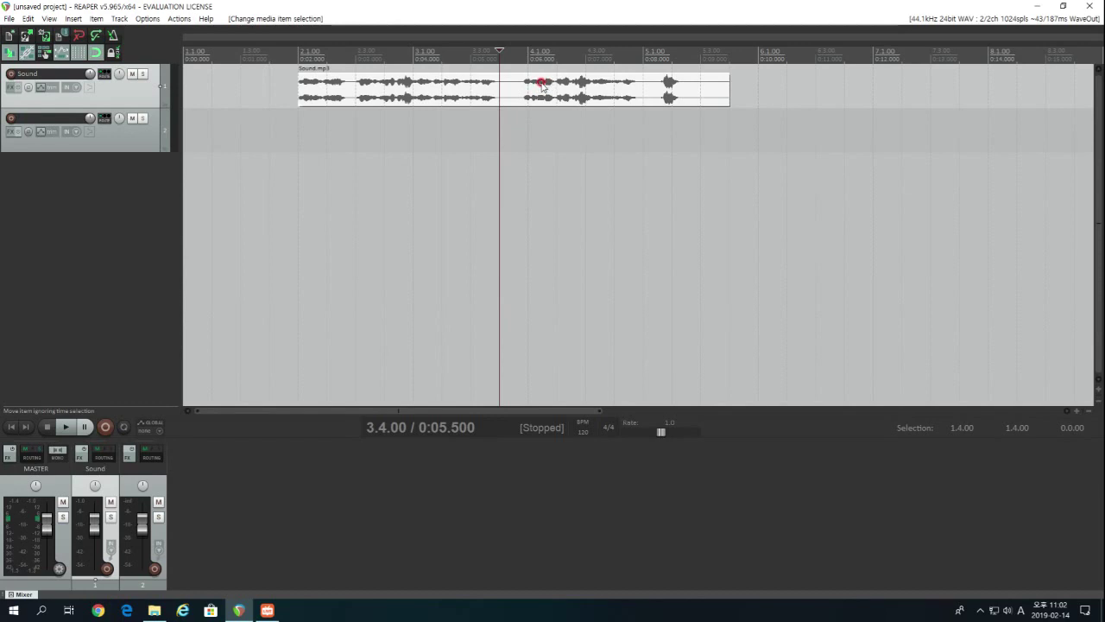
{"action": "key", "text": "s"}
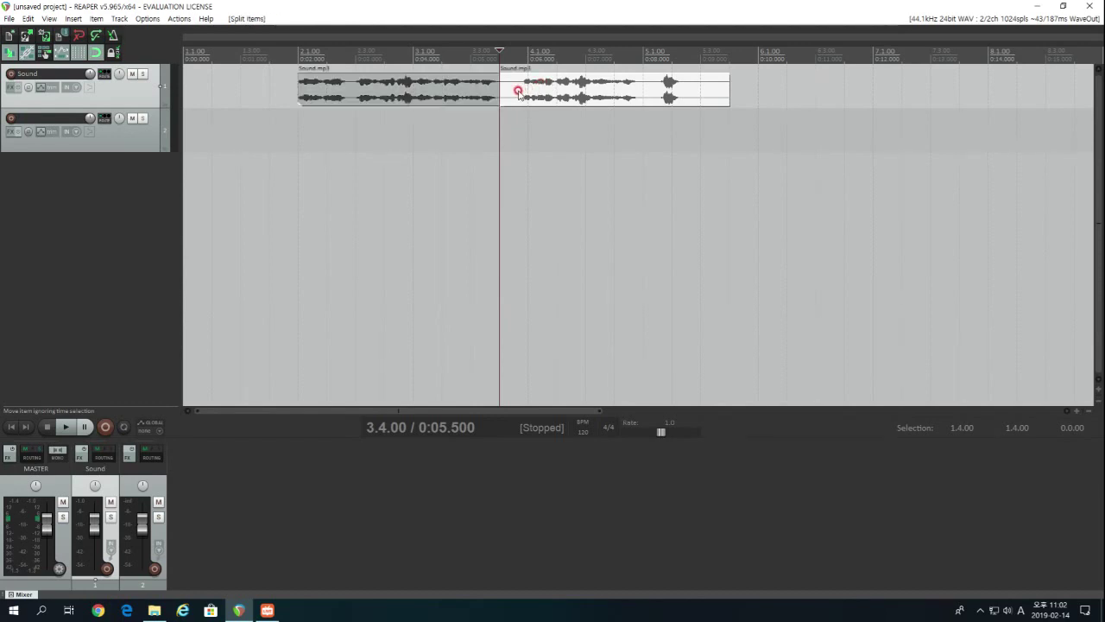
{"action": "scroll", "coordinate": [519, 111], "scroll_direction": "up", "scroll_amount": 2}
{"action": "scroll", "coordinate": [674, 112], "scroll_direction": "up", "scroll_amount": 5}
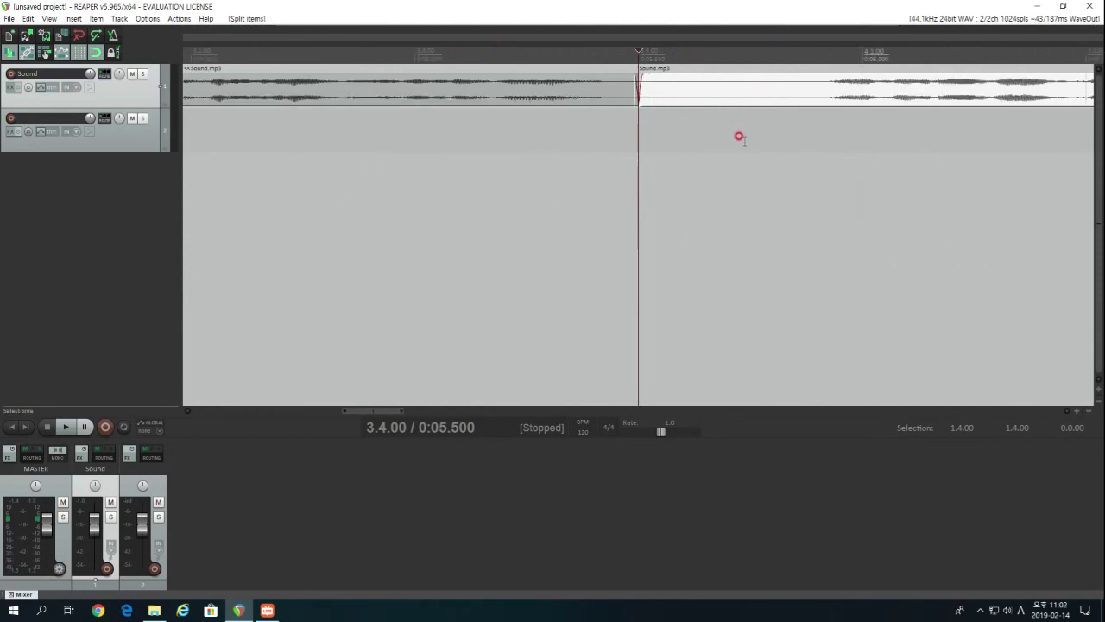
{"action": "scroll", "coordinate": [739, 136], "scroll_direction": "down", "scroll_amount": 4}
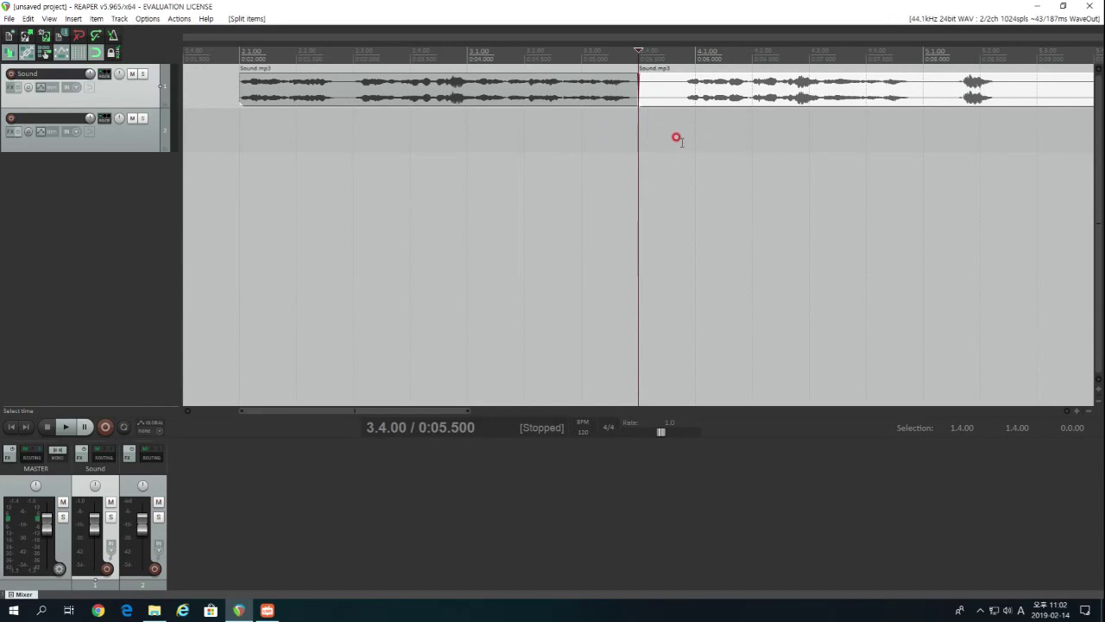
Split the first part of the Sound.mp3 clip at 3.1.00 using the last zero crossing, and examine the cut
{"action": "left_click", "coordinate": [464, 94]}
{"action": "scroll", "coordinate": [591, 140], "scroll_direction": "up", "scroll_amount": 3}
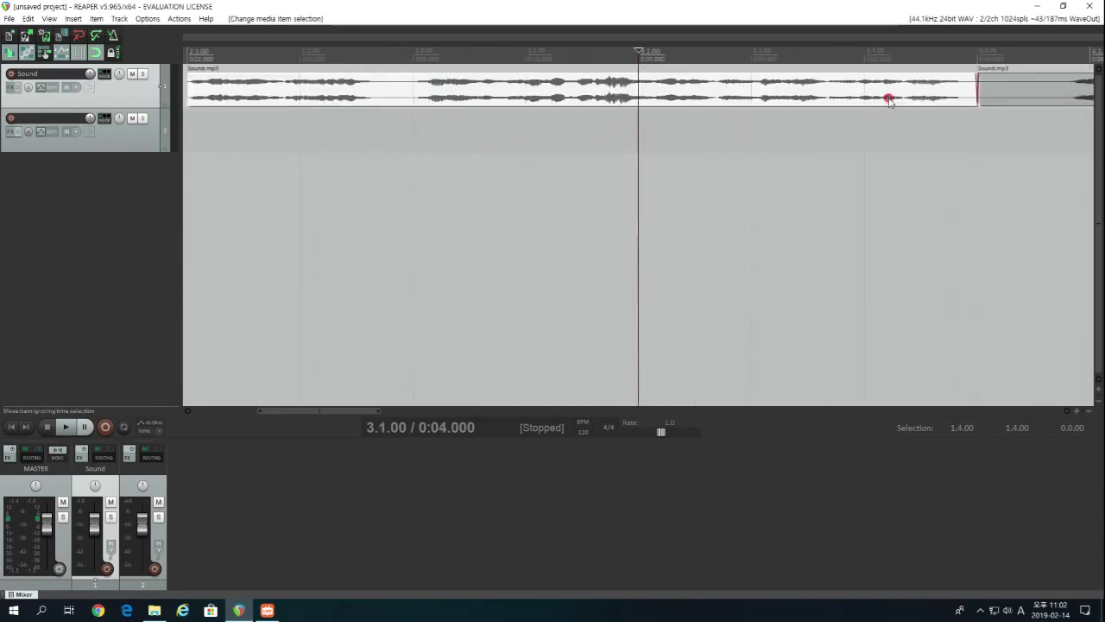
{"action": "scroll", "coordinate": [656, 108], "scroll_direction": "up", "scroll_amount": 5}
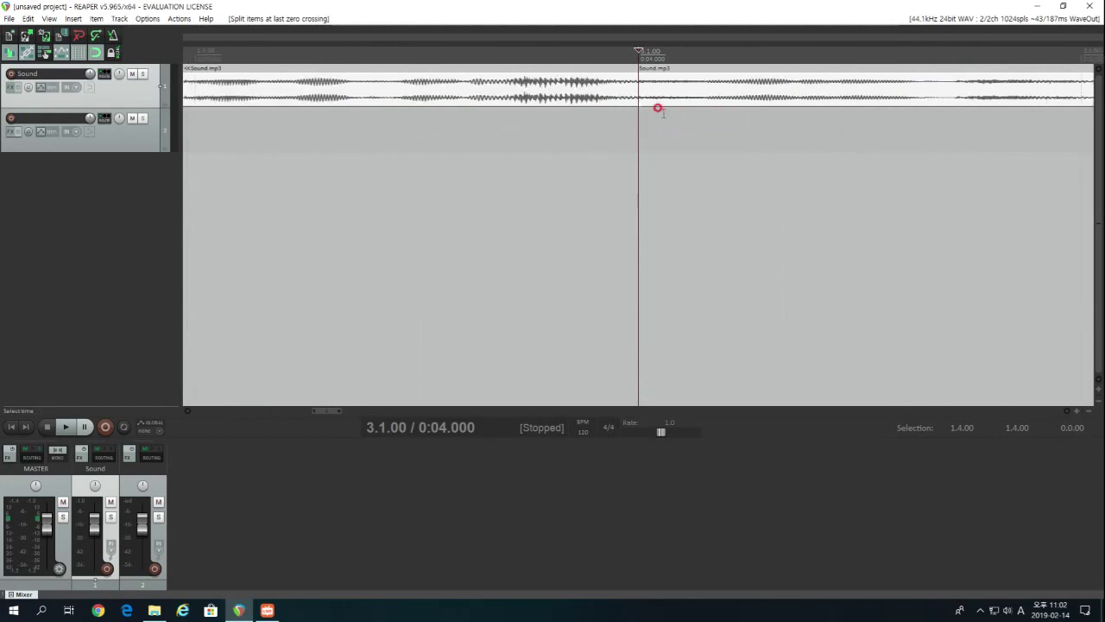
{"action": "scroll", "coordinate": [649, 125], "scroll_direction": "down", "scroll_amount": 8}
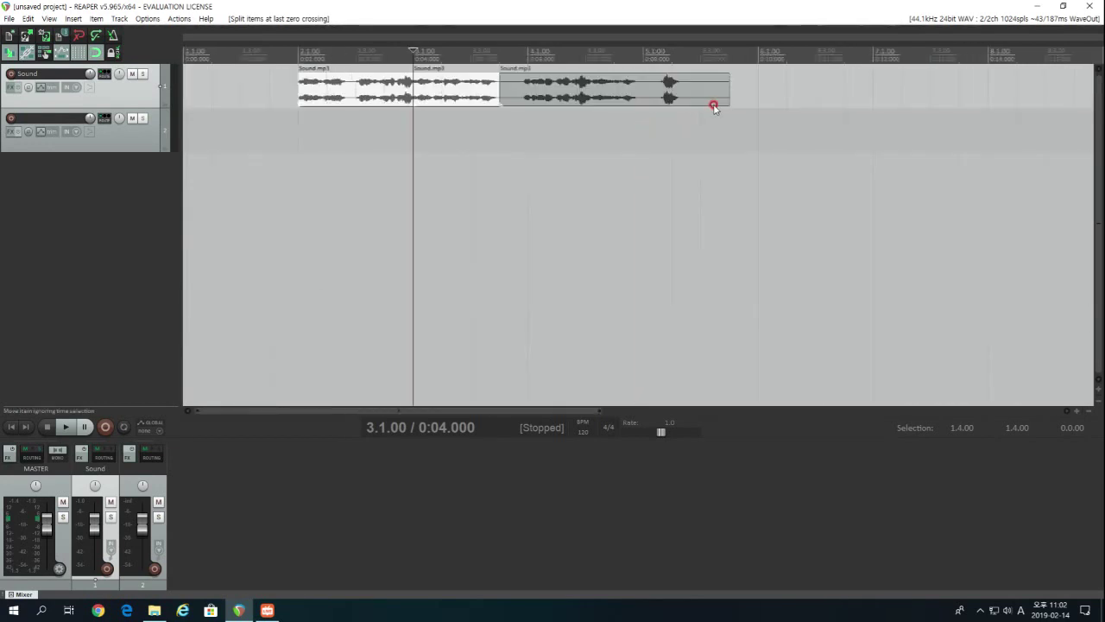
Place the edit cursor at 2.1.00 and undo both splits of the Sound.mp3 clip
{"action": "left_click", "coordinate": [294, 110]}
{"action": "scroll", "coordinate": [605, 122], "scroll_direction": "up", "scroll_amount": 2}
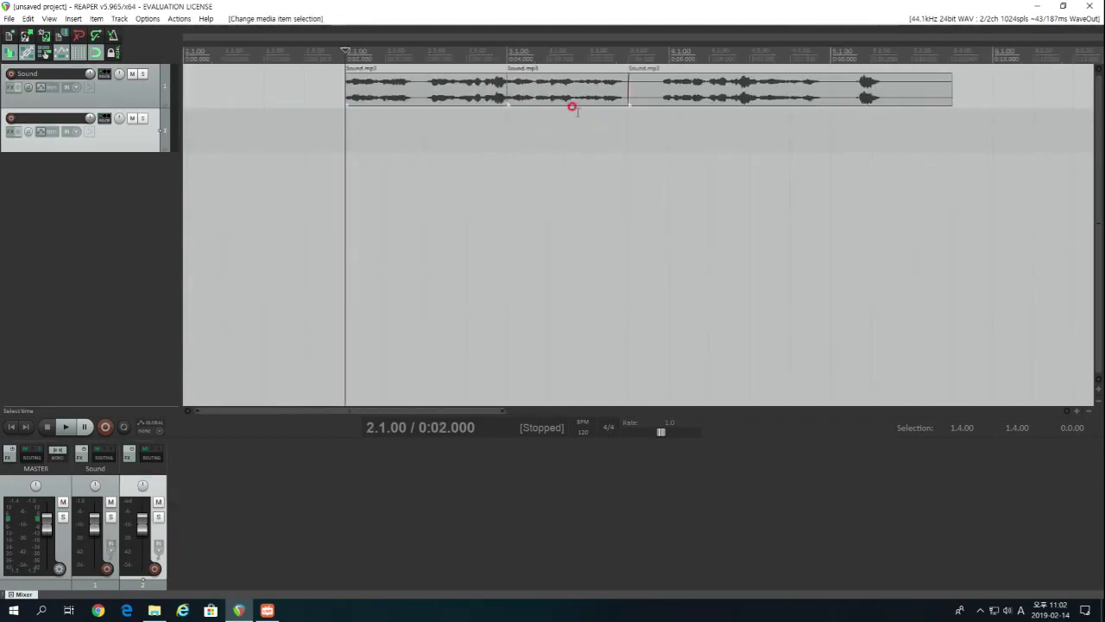
{"action": "scroll", "coordinate": [557, 105], "scroll_direction": "up", "scroll_amount": 4}
{"action": "scroll", "coordinate": [824, 114], "scroll_direction": "down", "scroll_amount": 6}
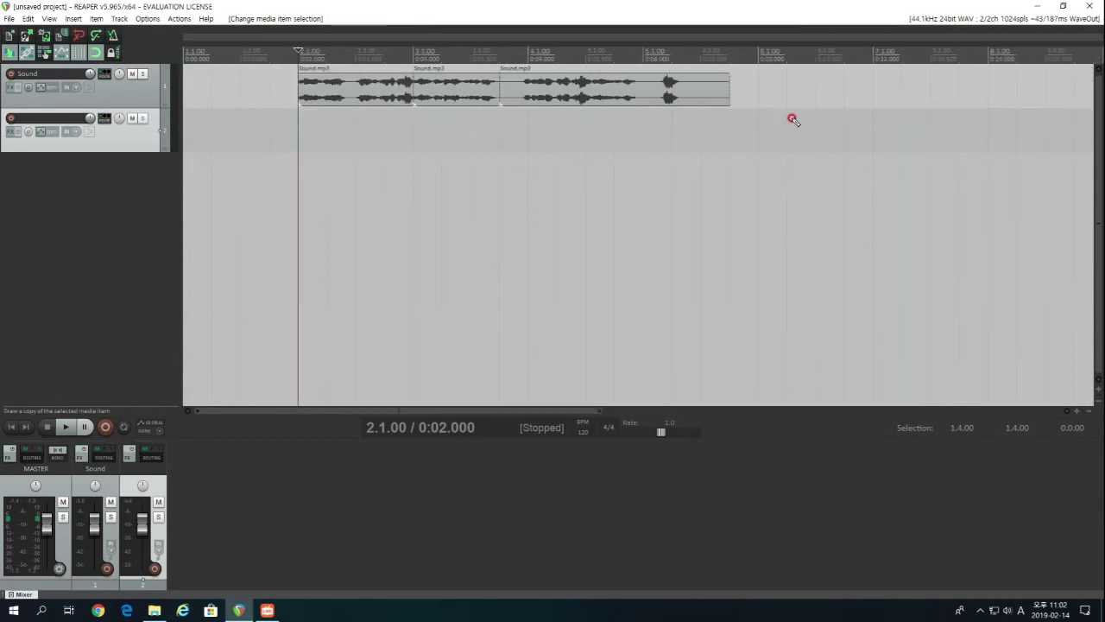
{"action": "key", "text": "ctrl+z"}
{"action": "key", "text": "ctrl+z"}
{"action": "key", "text": "ctrl+z"}
{"action": "key", "text": "ctrl+z"}
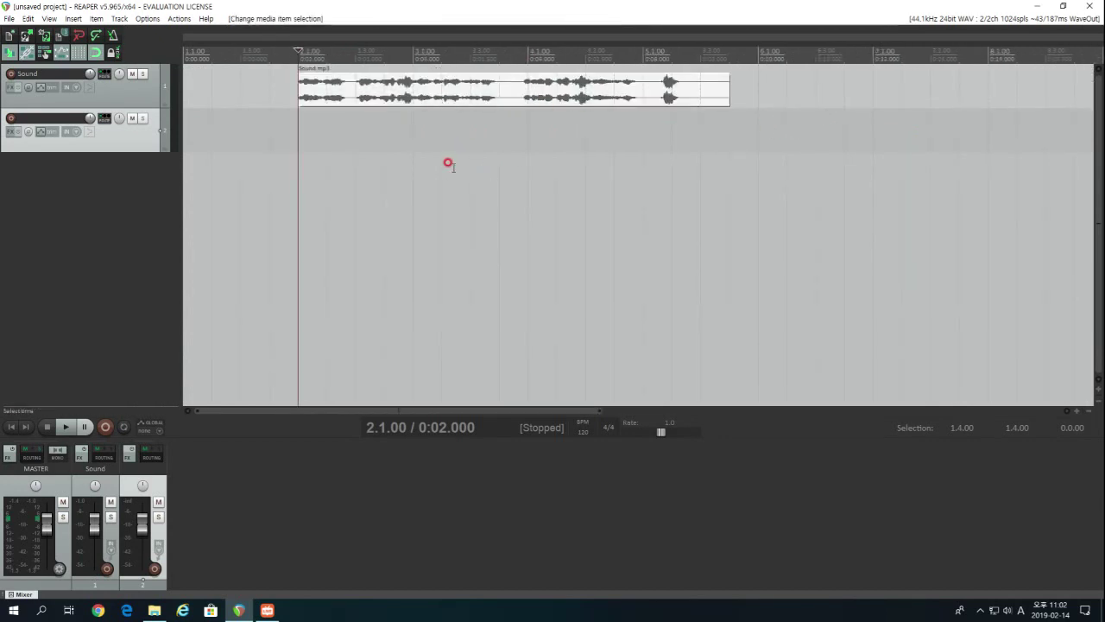
Split the Sound.mp3 clip at 3.1.00 with a regular split
{"action": "left_click", "coordinate": [414, 82]}
{"action": "scroll", "coordinate": [688, 115], "scroll_direction": "up", "scroll_amount": 3}
{"action": "key", "text": "s"}
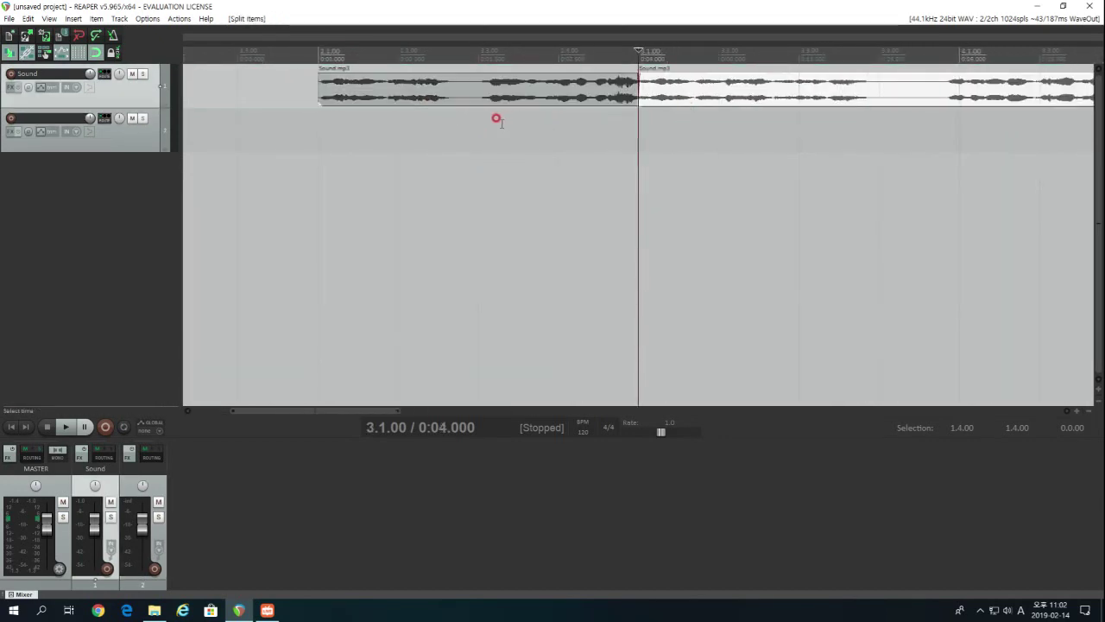
Play the Sound.mp3 clip across the 3.1.00 split, starting from 2.3.00, and undo the split
{"action": "left_click", "coordinate": [499, 118]}
{"action": "key", "text": "space"}
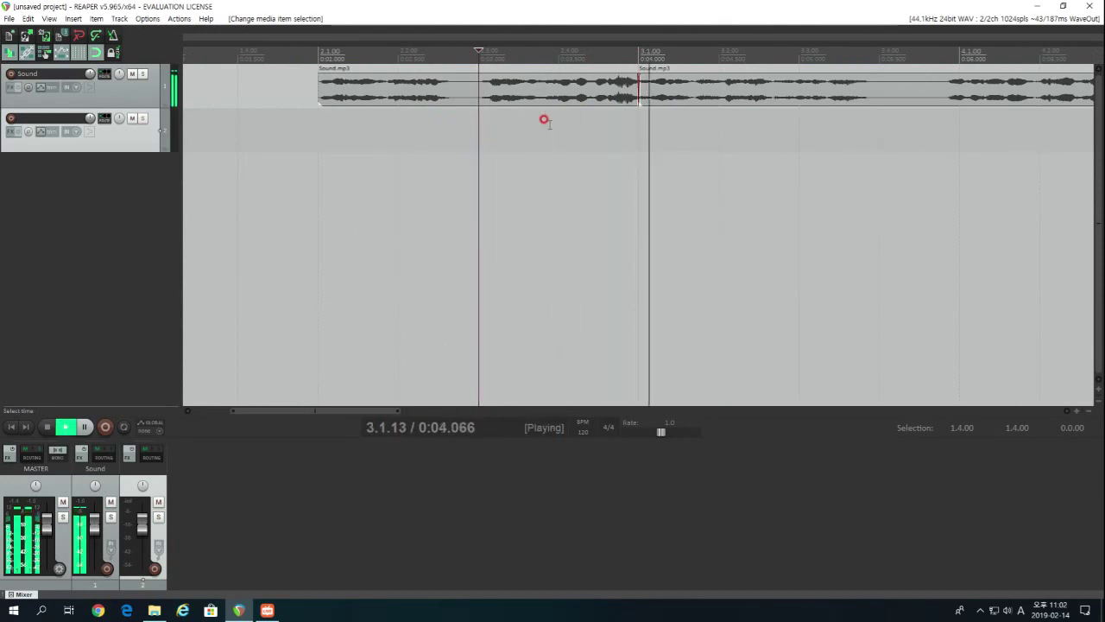
{"action": "key", "text": "space"}
{"action": "key", "text": "ctrl+z"}
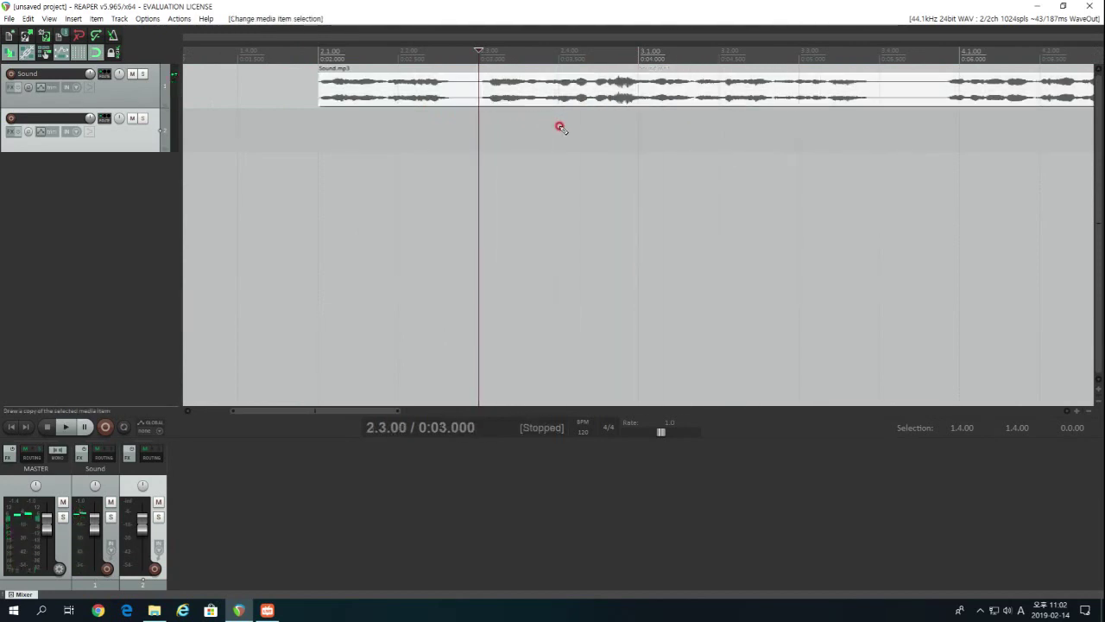
Split the Sound.mp3 clip at 3.1.00 using the last zero crossing, and play across the cut from 2.3.00
{"action": "left_click", "coordinate": [640, 91]}
{"action": "key", "text": "s"}
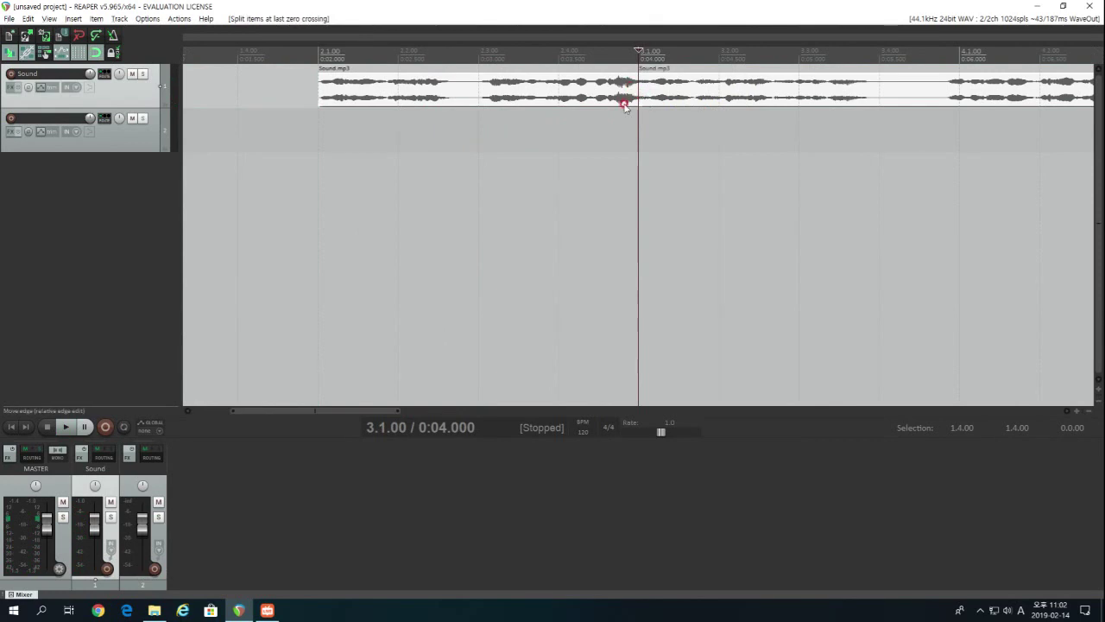
{"action": "left_click", "coordinate": [530, 119]}
{"action": "left_click", "coordinate": [483, 108]}
{"action": "key", "text": "space"}
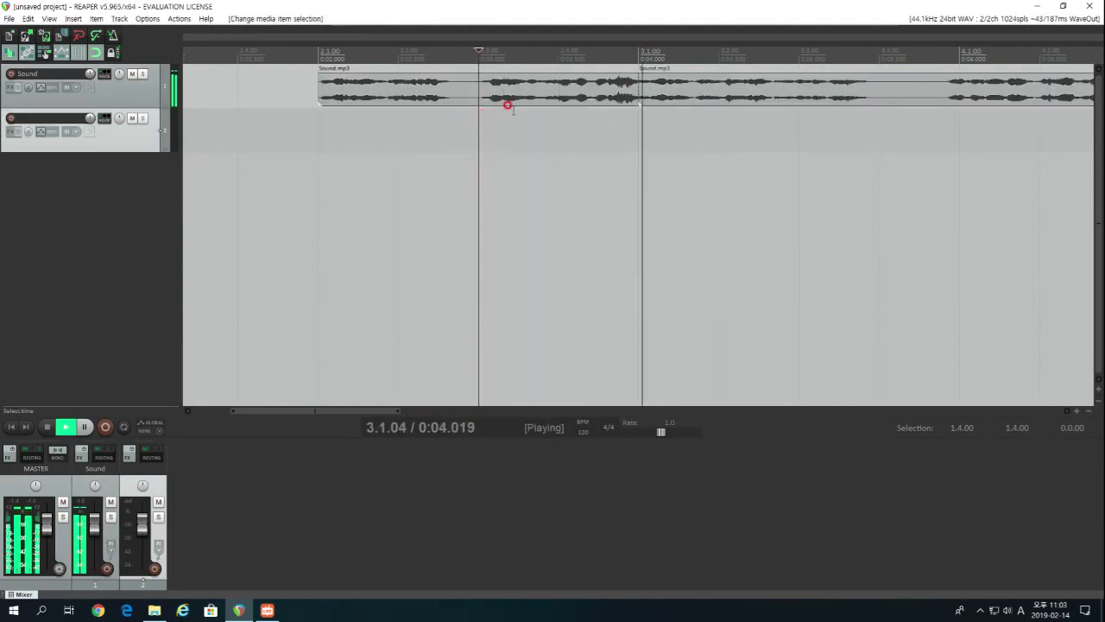
{"action": "key", "text": "space"}
Rejoin the Sound.mp3 clip by undoing, move it slightly later past 2.1.00, and make a regular split at 3.1.00
{"action": "left_click_drag", "start_coordinate": [561, 102], "coordinate": [636, 109]}
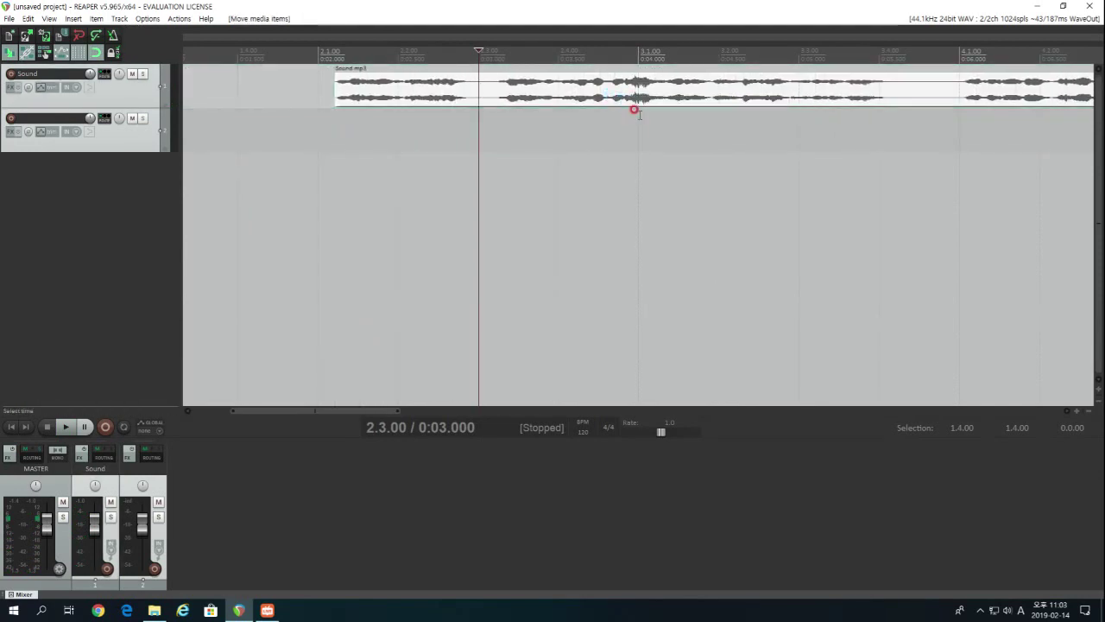
{"action": "left_click", "coordinate": [638, 116]}
{"action": "key", "text": "s"}
Play across the regular split from 2.4.00, and undo the split
{"action": "left_click", "coordinate": [506, 123]}
{"action": "key", "text": "space"}
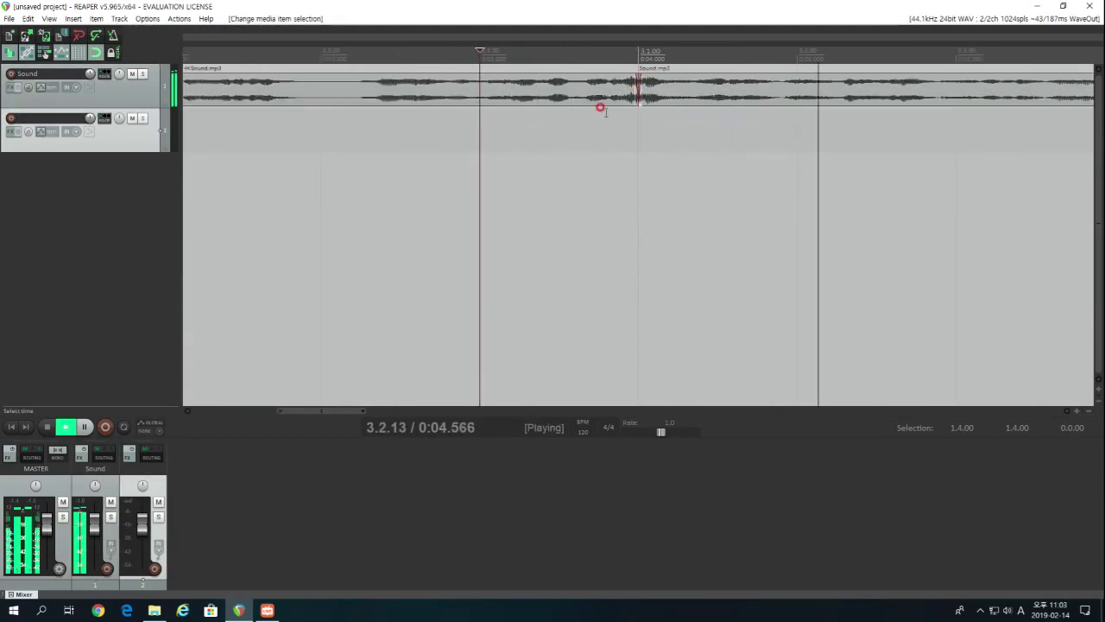
{"action": "key", "text": "space"}
{"action": "left_click", "coordinate": [650, 101]}
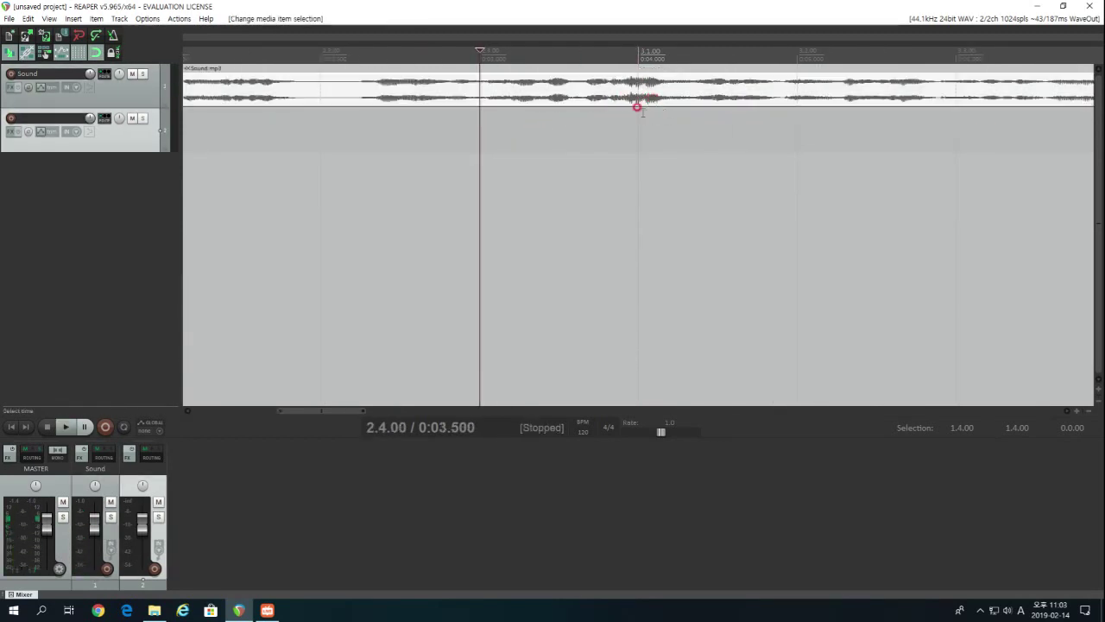
Split the shifted Sound.mp3 clip at 3.1.00 using the last zero crossing, and listen across the cut from 2.3.00
{"action": "left_click", "coordinate": [645, 89]}
{"action": "left_click", "coordinate": [395, 126]}
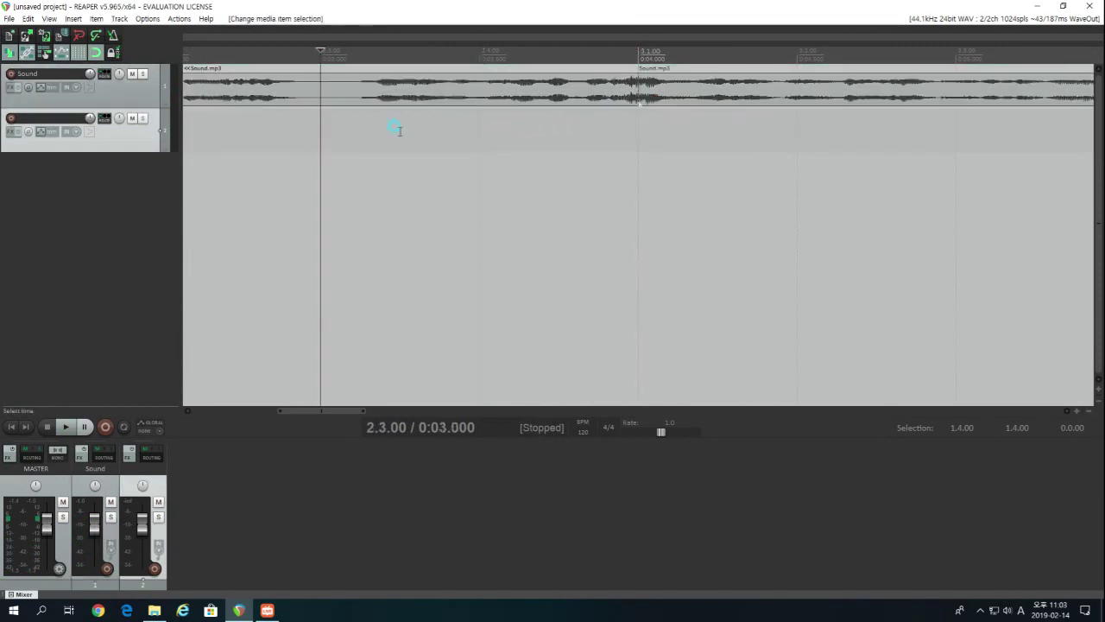
{"action": "key", "text": "space"}
{"action": "key", "text": "space"}
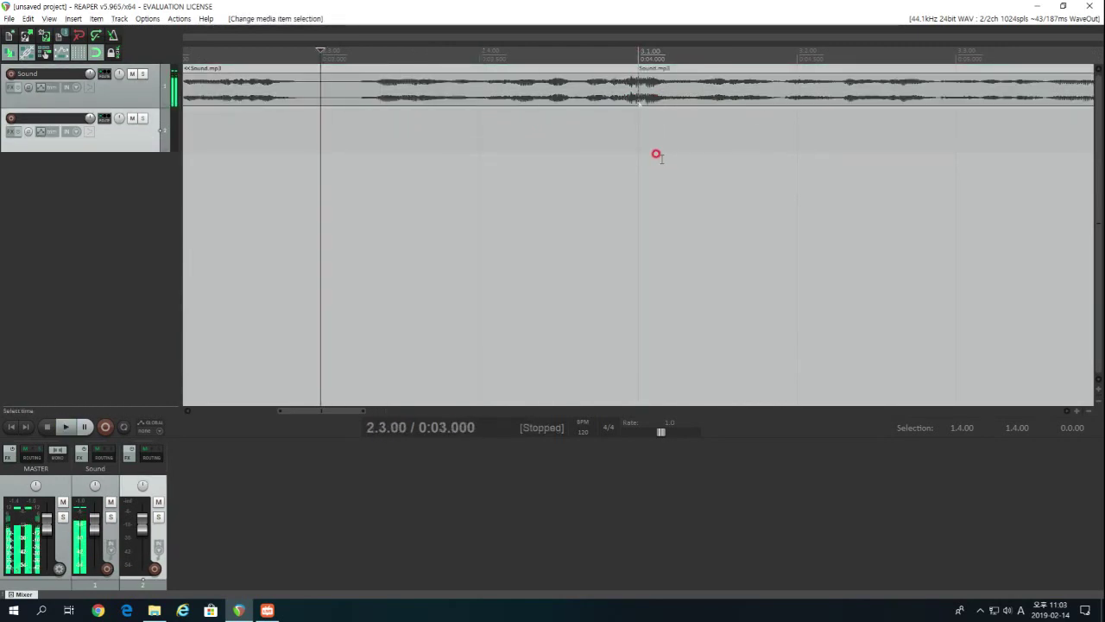
Undo the zero-crossing split and move the whole Sound.mp3 clip to the project start at 1.1.00
{"action": "key", "text": "ctrl+a"}
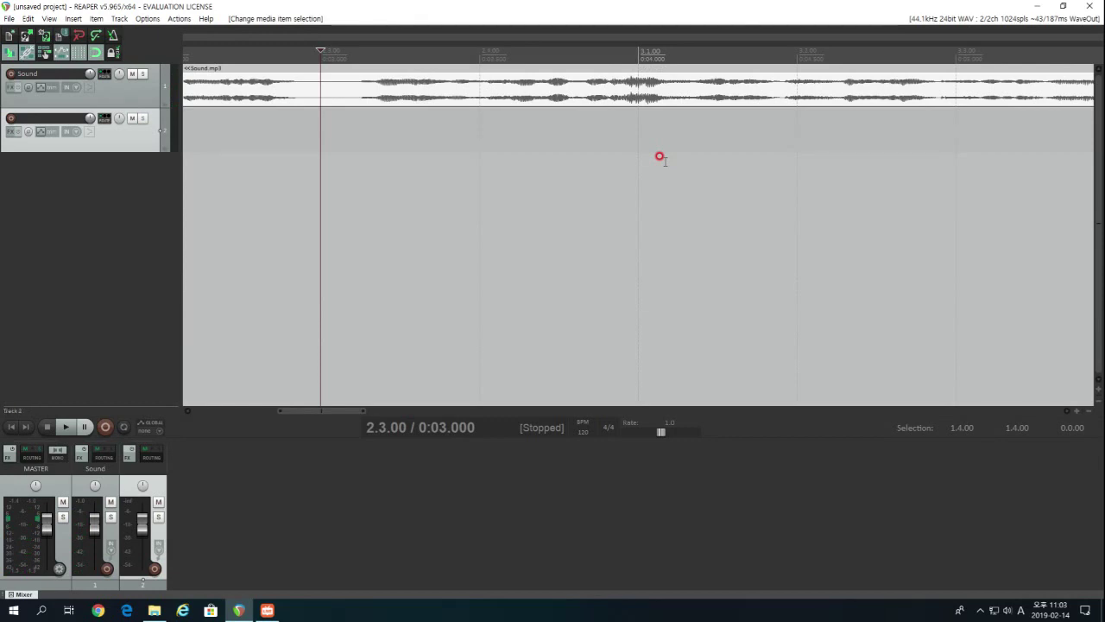
{"action": "scroll", "coordinate": [659, 158], "scroll_direction": "down", "scroll_amount": 3}
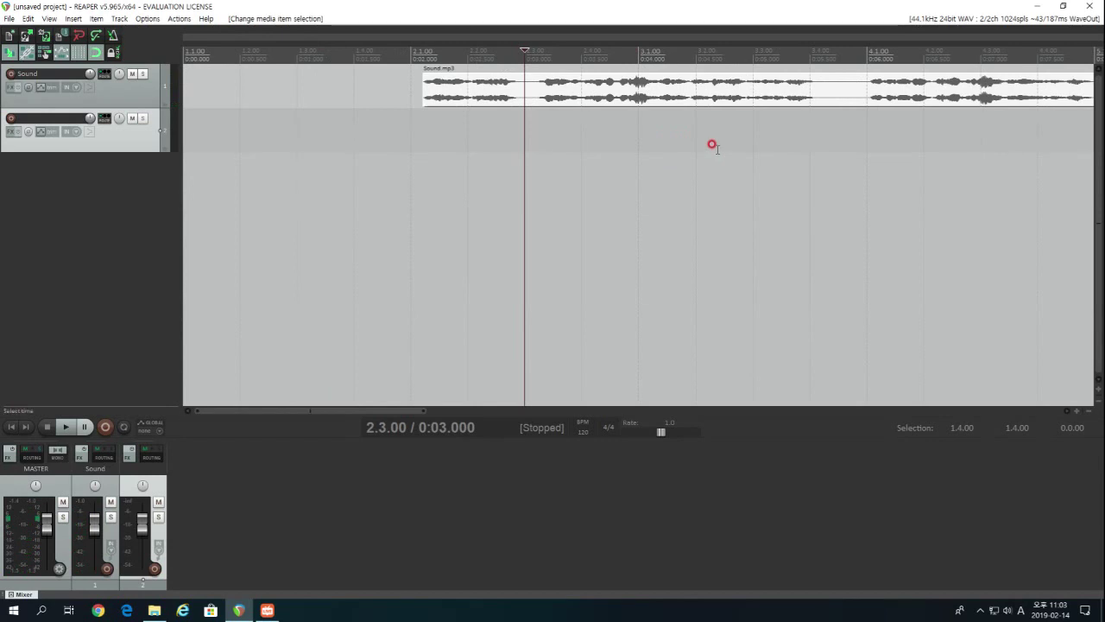
{"action": "scroll", "coordinate": [436, 91], "scroll_direction": "down", "scroll_amount": 3}
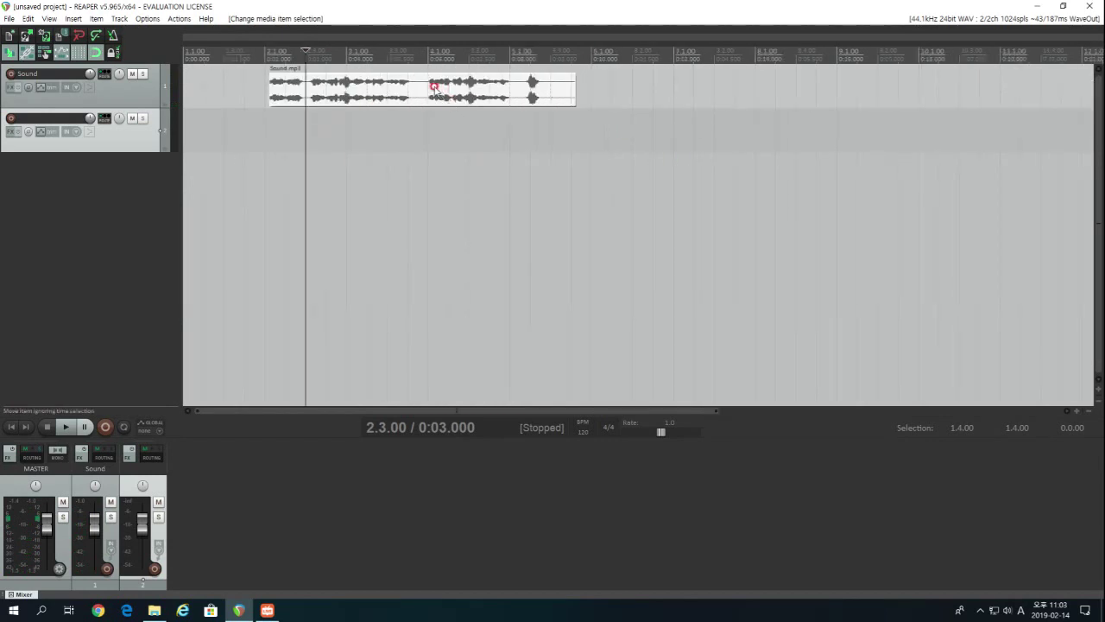
{"action": "left_click_drag", "start_coordinate": [341, 96], "coordinate": [268, 95]}
{"action": "scroll", "coordinate": [219, 123], "scroll_direction": "up", "scroll_amount": 4}
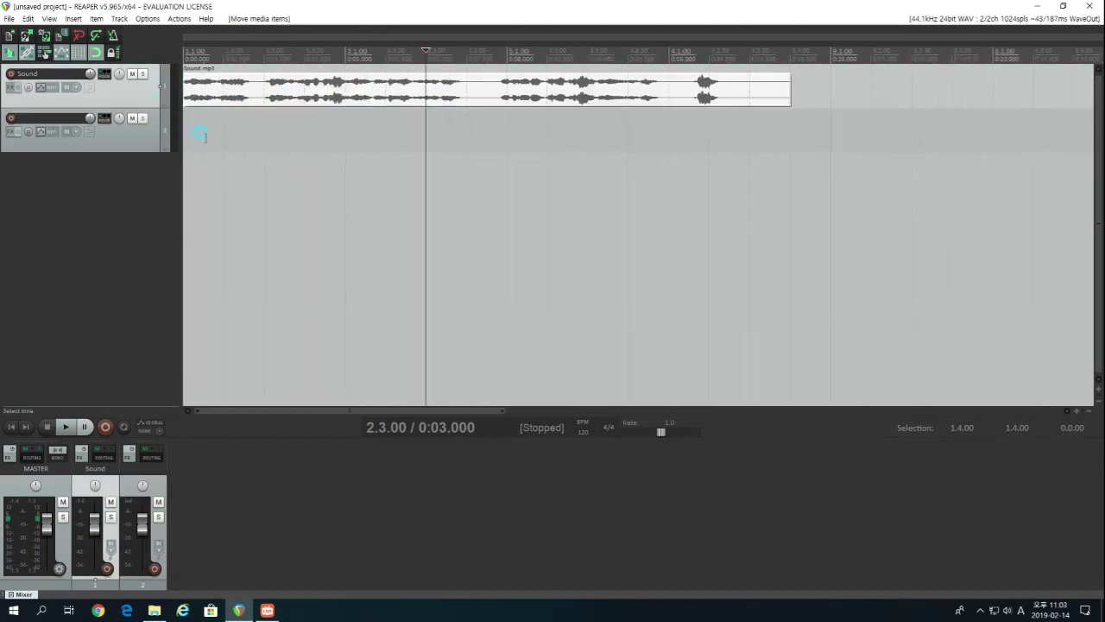
Split the Sound.mp3 clip at 2.4.00 and move its second part to start at 3.1.00
{"action": "left_click", "coordinate": [194, 121]}
{"action": "scroll", "coordinate": [200, 116], "scroll_direction": "down", "scroll_amount": 2}
{"action": "scroll", "coordinate": [224, 121], "scroll_direction": "up", "scroll_amount": 1}
{"action": "scroll", "coordinate": [248, 127], "scroll_direction": "down", "scroll_amount": 1}
{"action": "left_click", "coordinate": [386, 102]}
{"action": "key", "text": "s"}
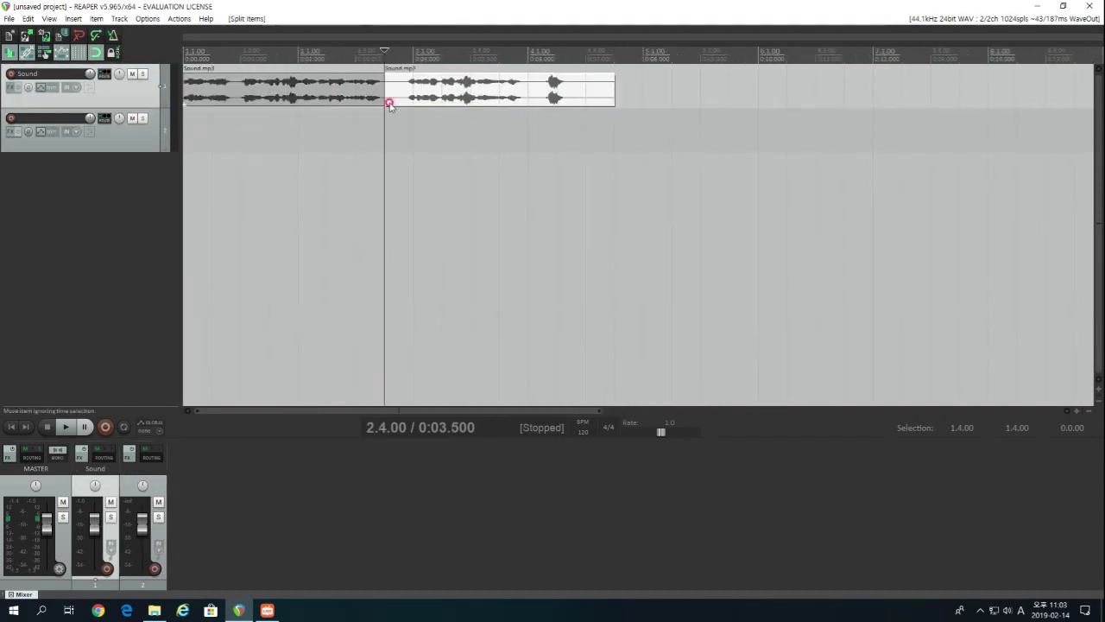
{"action": "left_click_drag", "start_coordinate": [399, 98], "coordinate": [441, 102]}
Split the second part of the Sound.mp3 clip at 4.2.00
{"action": "left_click", "coordinate": [181, 113]}
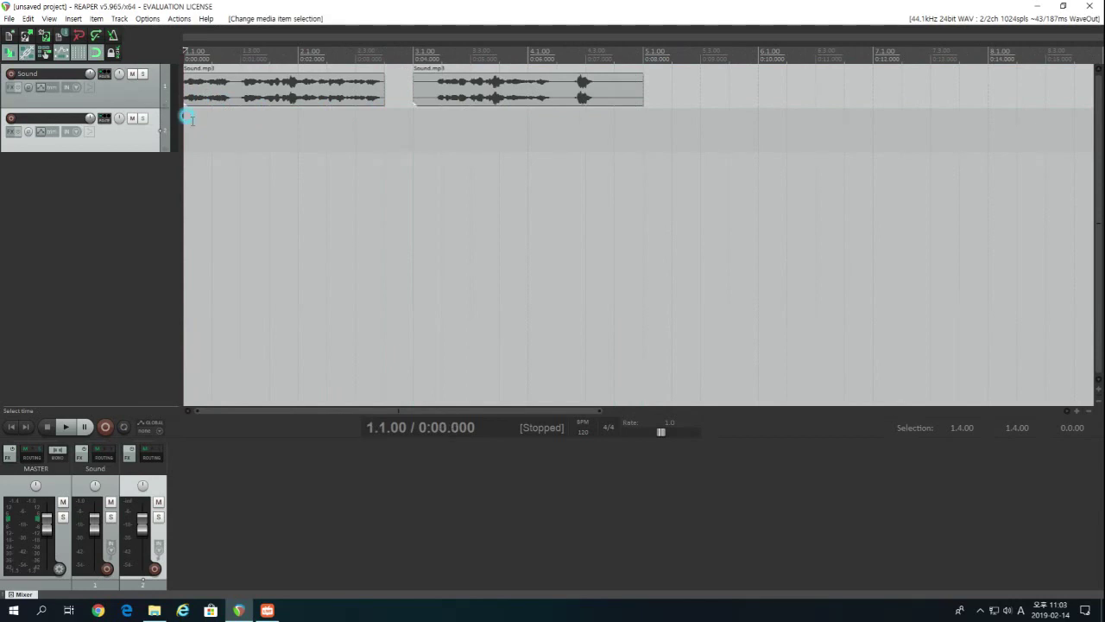
{"action": "left_click", "coordinate": [416, 114]}
{"action": "left_click", "coordinate": [577, 87]}
{"action": "scroll", "coordinate": [567, 98], "scroll_direction": "up", "scroll_amount": 1}
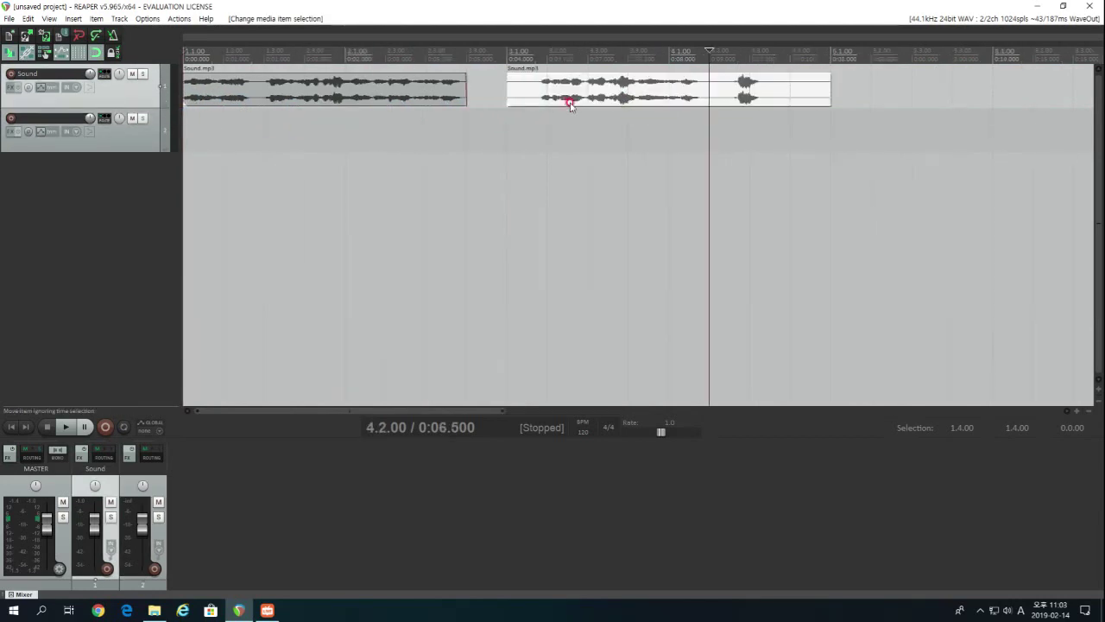
{"action": "scroll", "coordinate": [535, 129], "scroll_direction": "down", "scroll_amount": 3}
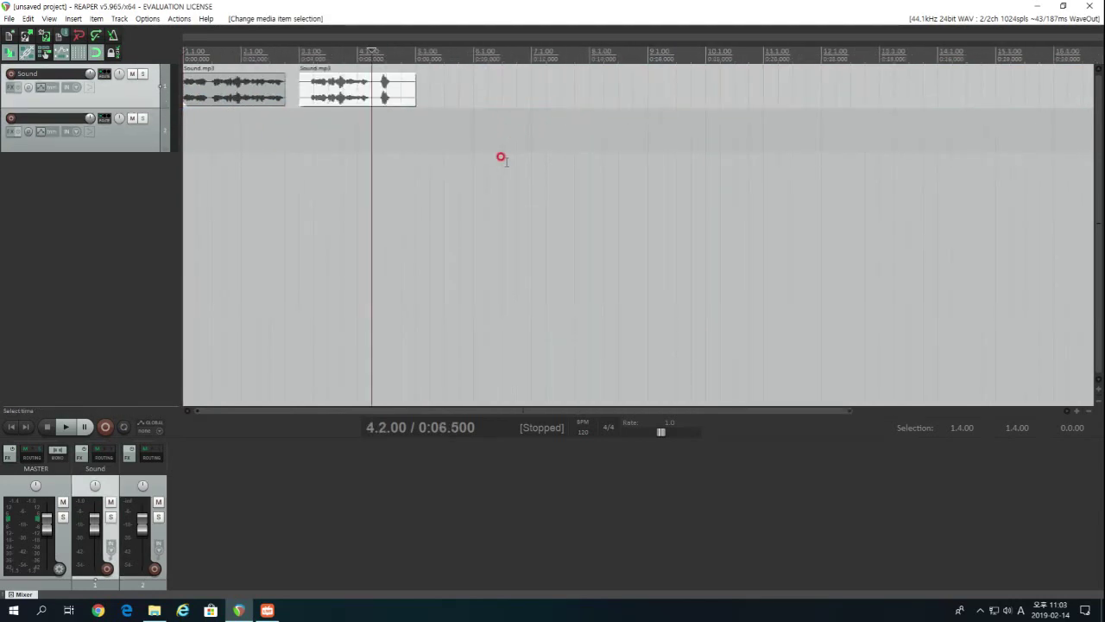
{"action": "scroll", "coordinate": [501, 157], "scroll_direction": "up", "scroll_amount": 2}
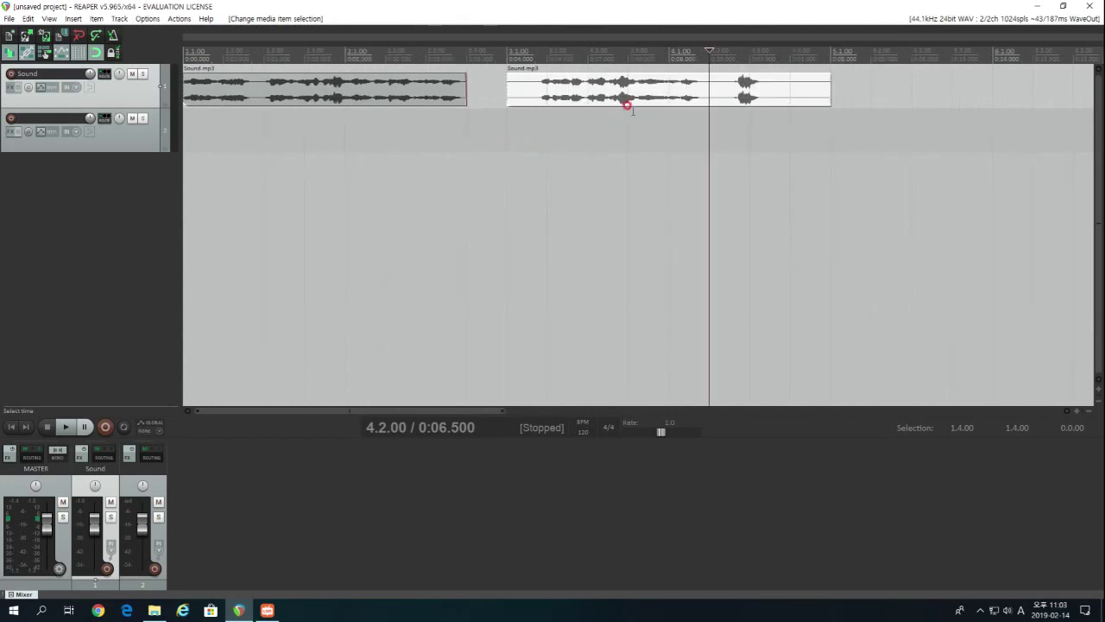
{"action": "key", "text": "s"}
Slip the last clip's contents so its sound starts at 4.2.00, and trim the clip's end to 4.3.00
{"action": "scroll", "coordinate": [751, 93], "scroll_direction": "up", "scroll_amount": 2}
{"action": "left_click_drag", "start_coordinate": [751, 93], "coordinate": [661, 105]}
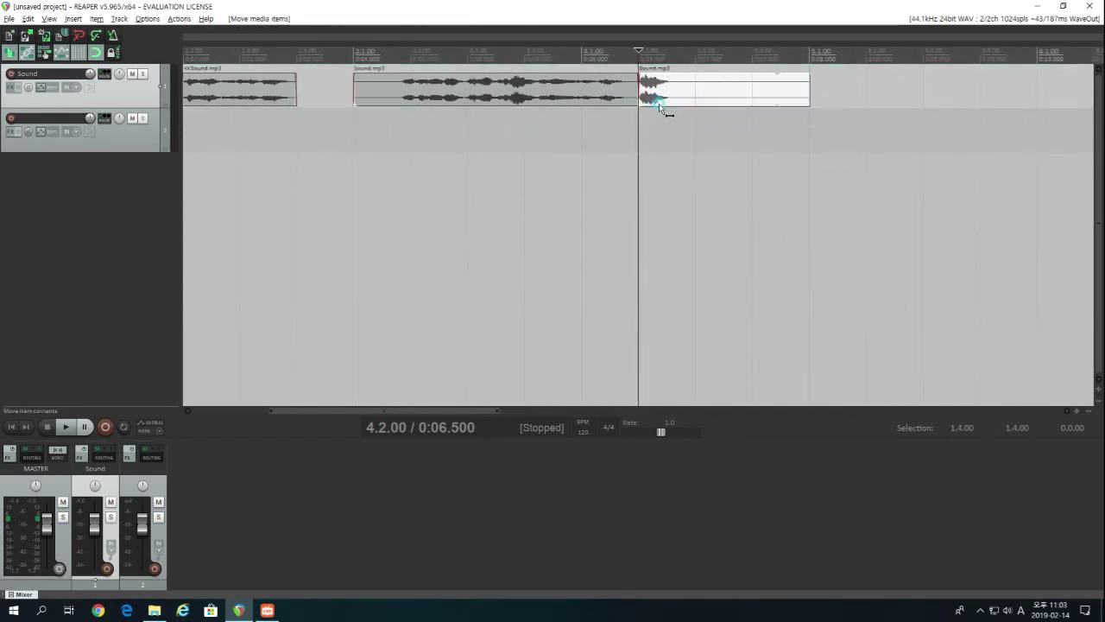
{"action": "left_click_drag", "start_coordinate": [806, 76], "coordinate": [696, 86]}
{"action": "scroll", "coordinate": [691, 123], "scroll_direction": "up", "scroll_amount": 2}
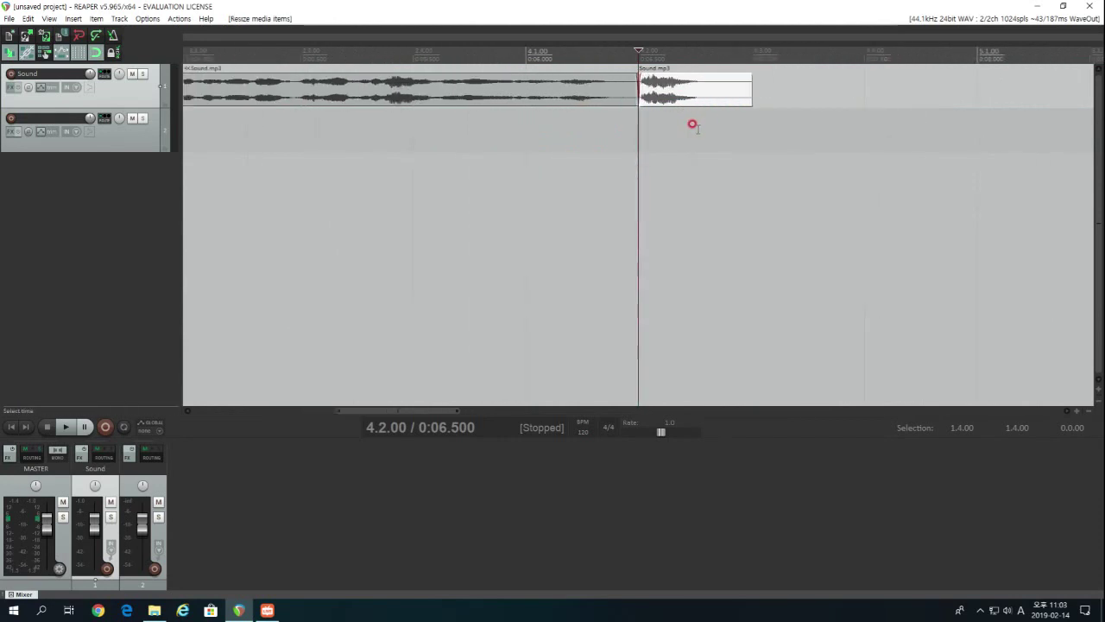
{"action": "scroll", "coordinate": [636, 129], "scroll_direction": "down", "scroll_amount": 2}
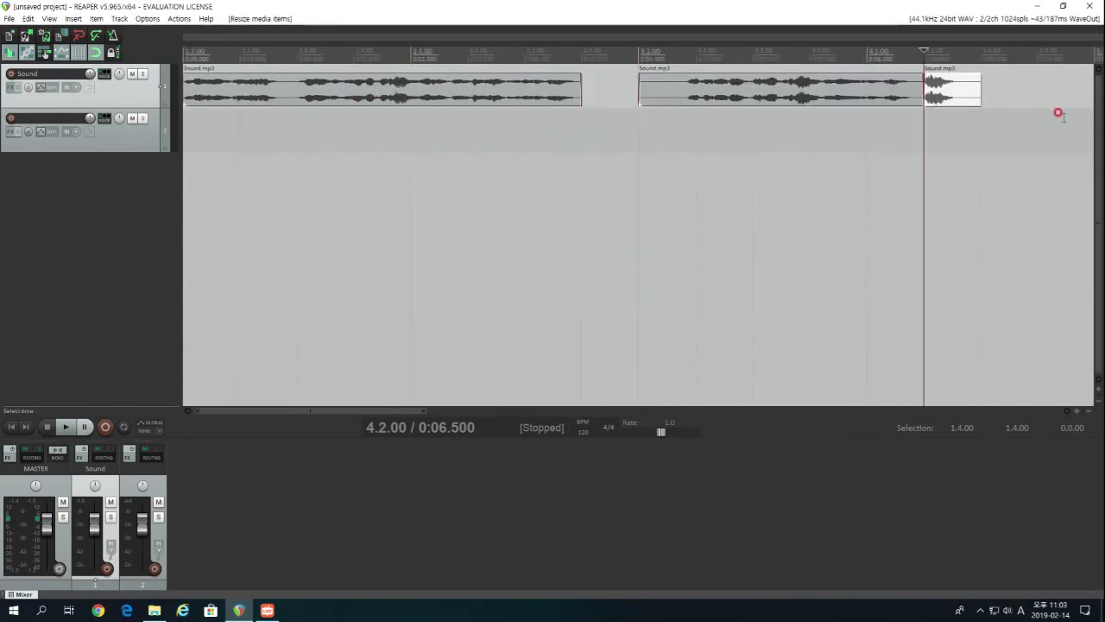
{"action": "scroll", "coordinate": [661, 109], "scroll_direction": "up", "scroll_amount": 2}
Select the short last clip at 4.2.00 and play it repeatedly to hear its original pitch
{"action": "left_click", "coordinate": [654, 113]}
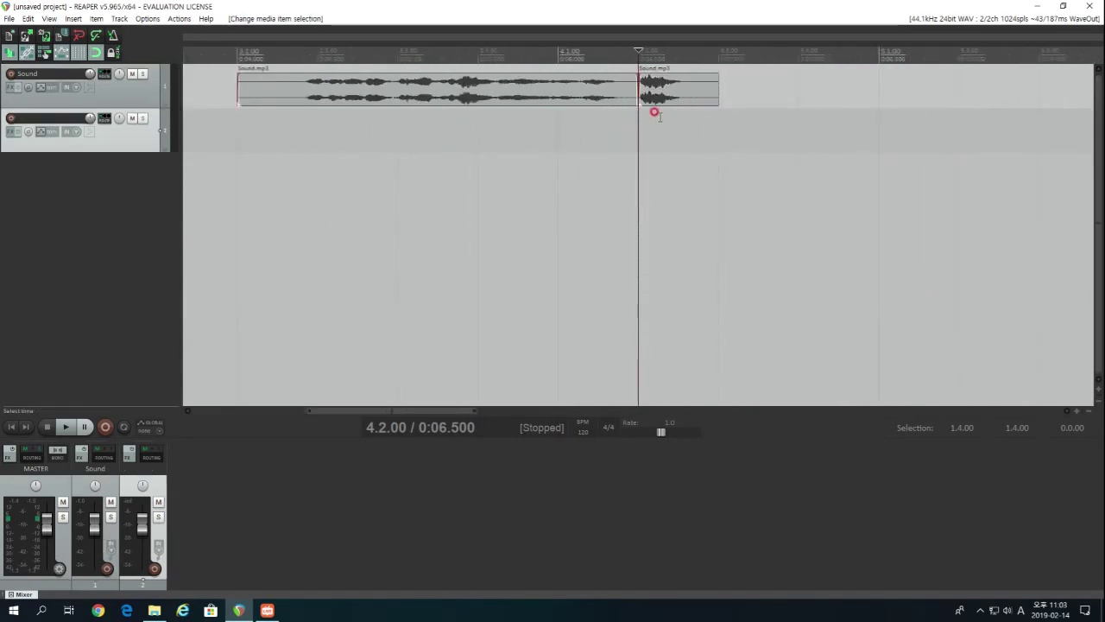
{"action": "left_click", "coordinate": [690, 98]}
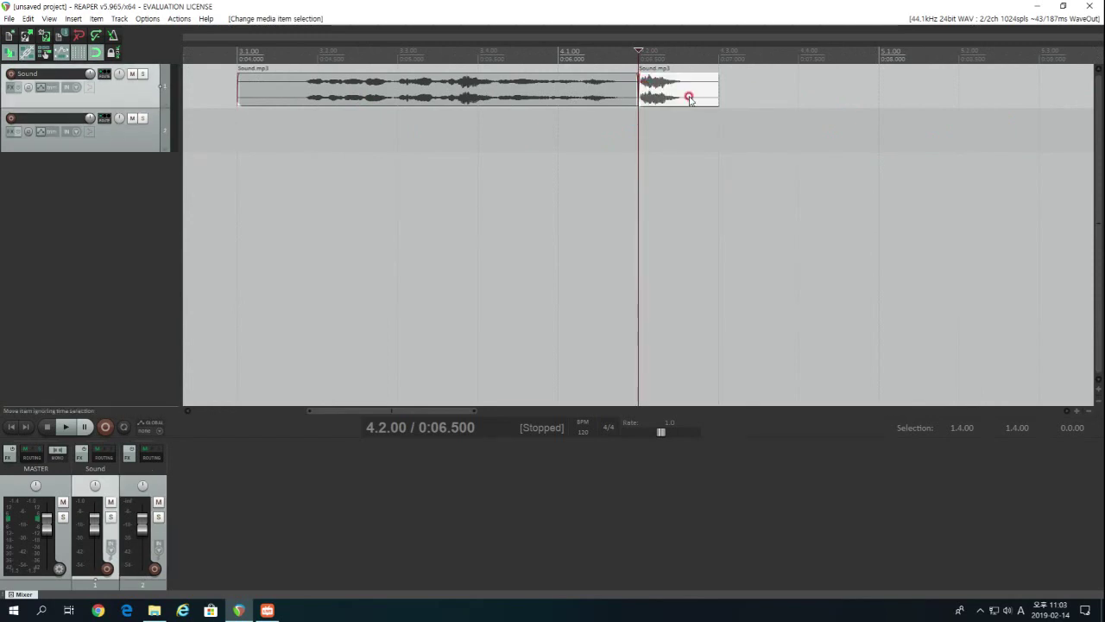
{"action": "key", "text": "space"}
{"action": "key", "text": "space"}
{"action": "key", "text": "space"}
{"action": "key", "text": "space"}
Raise the last clip's pitch in semitone steps to +5.00, playing it along the way
{"action": "key", "text": "KP_9"}
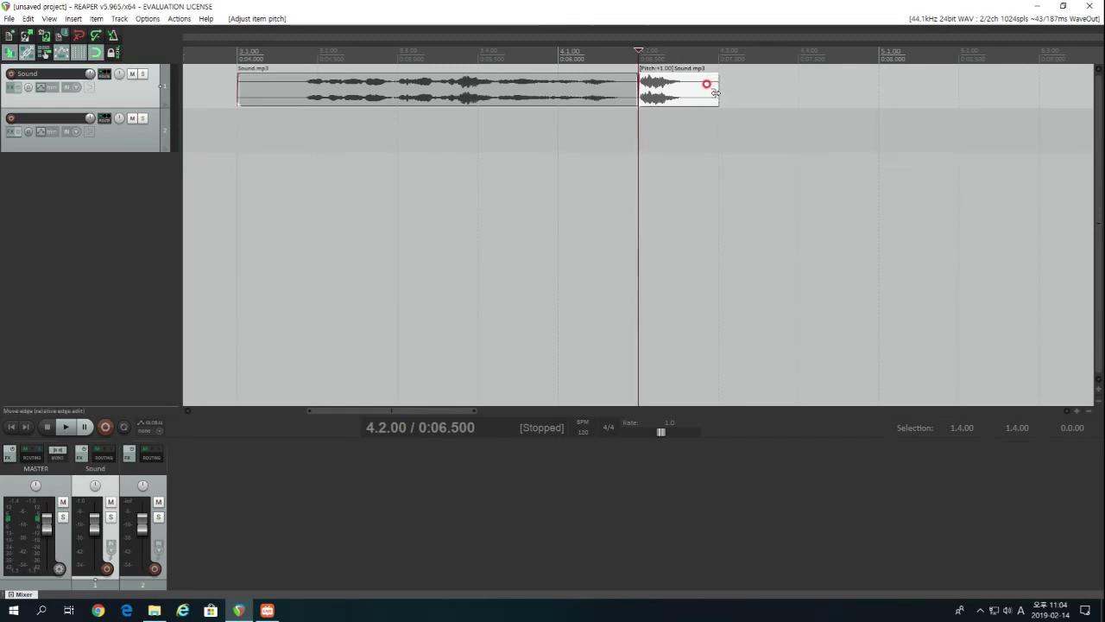
{"action": "key", "text": "KP_9"}
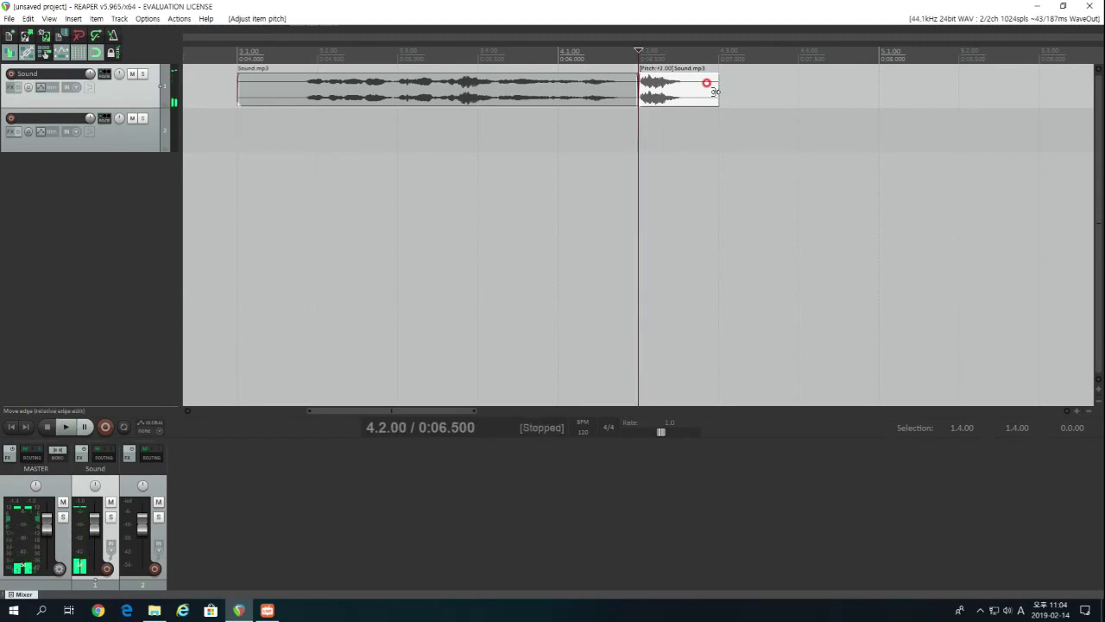
{"action": "key", "text": "space"}
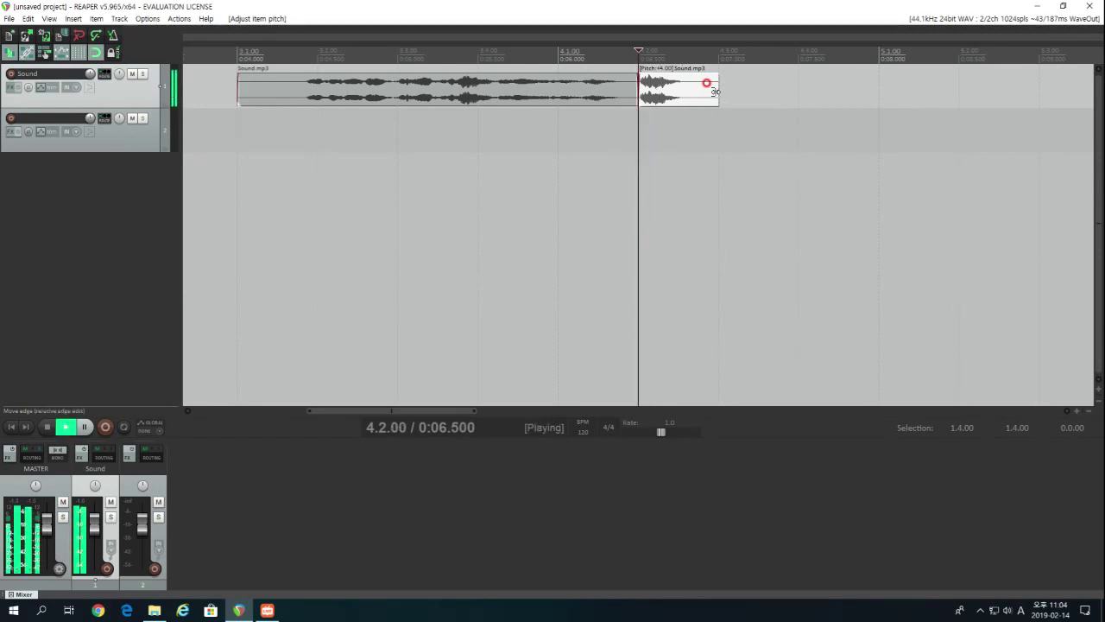
{"action": "key", "text": "space"}
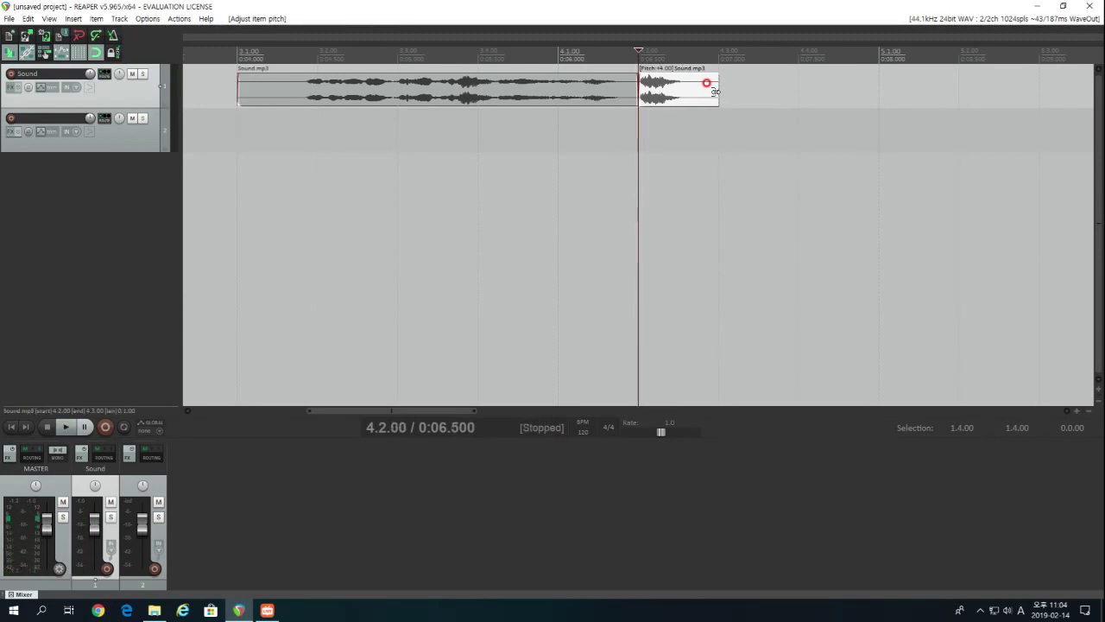
{"action": "key", "text": "KP_9"}
{"action": "key", "text": "space"}
{"action": "key", "text": "space"}
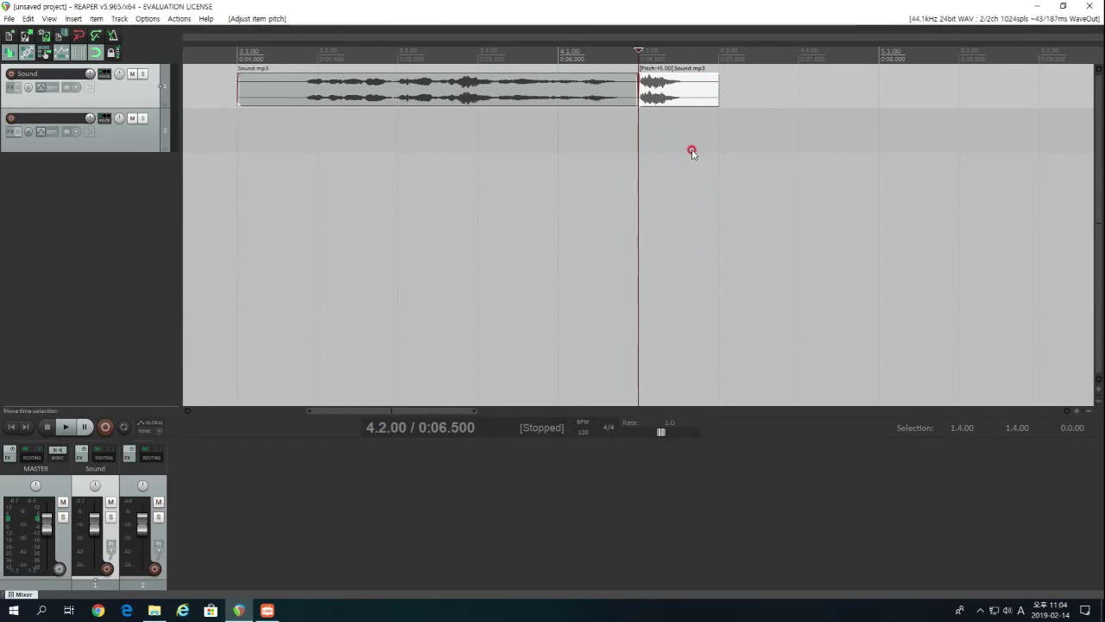
Lower the last clip's pitch to +2.00, and step it up and back down by semitones
{"action": "key", "text": "KP_3"}
{"action": "key", "text": "KP_3"}
{"action": "key", "text": "KP_3"}
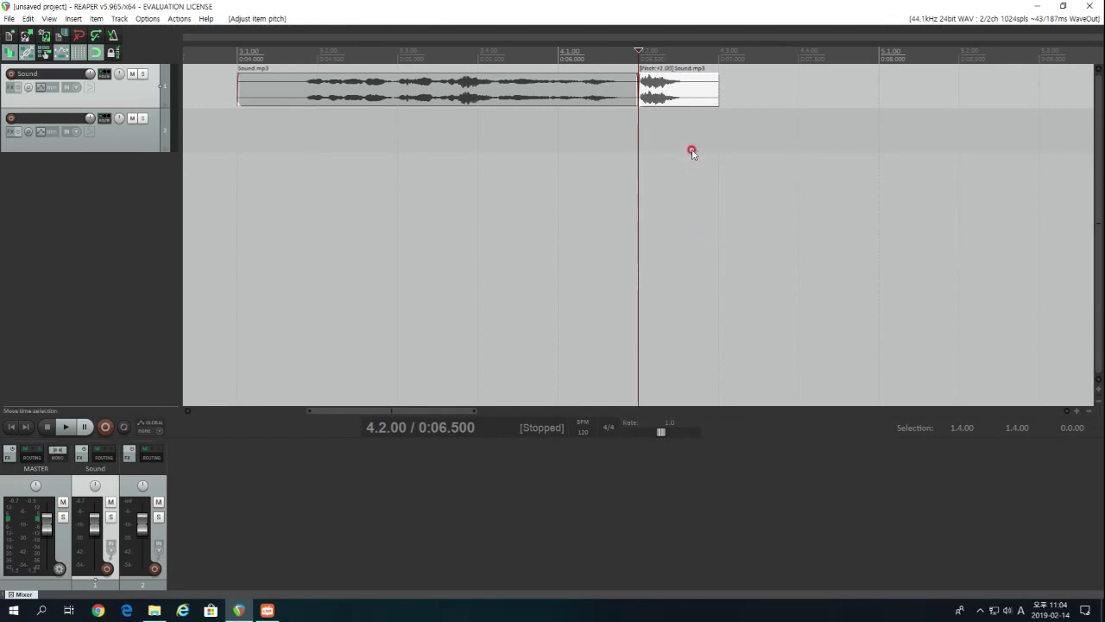
{"action": "key", "text": "KP_9"}
{"action": "key", "text": "KP_9"}
{"action": "key", "text": "KP_9"}
{"action": "key", "text": "KP_3"}
{"action": "key", "text": "KP_3"}
{"action": "key", "text": "KP_3"}
{"action": "key", "text": "KP_3"}
{"action": "key", "text": "KP_3"}
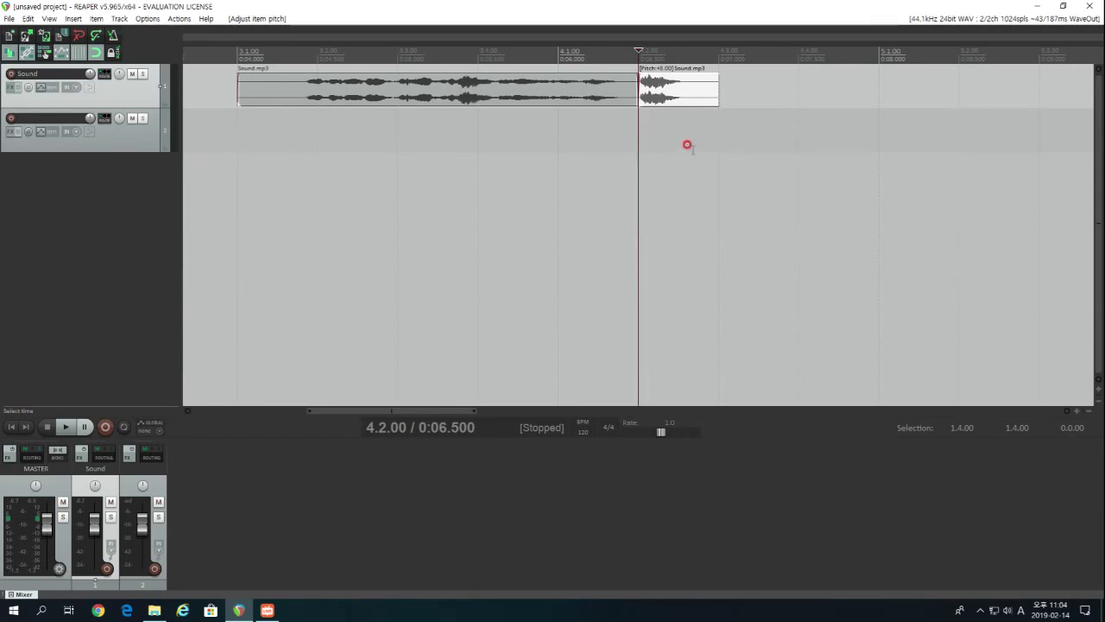
Fine-tune the last clip's pitch in small increments to +0.03
{"action": "key", "text": "KP_9"}
{"action": "key", "text": "KP_9"}
{"action": "key", "text": "KP_9"}
{"action": "key", "text": "KP_9"}
{"action": "key", "text": "KP_9"}
{"action": "key", "text": "KP_9"}
{"action": "key", "text": "KP_9"}
{"action": "key", "text": "KP_9"}
{"action": "key", "text": "KP_9"}
{"action": "key", "text": "KP_9"}
{"action": "key", "text": "KP_9"}
{"action": "key", "text": "KP_5"}
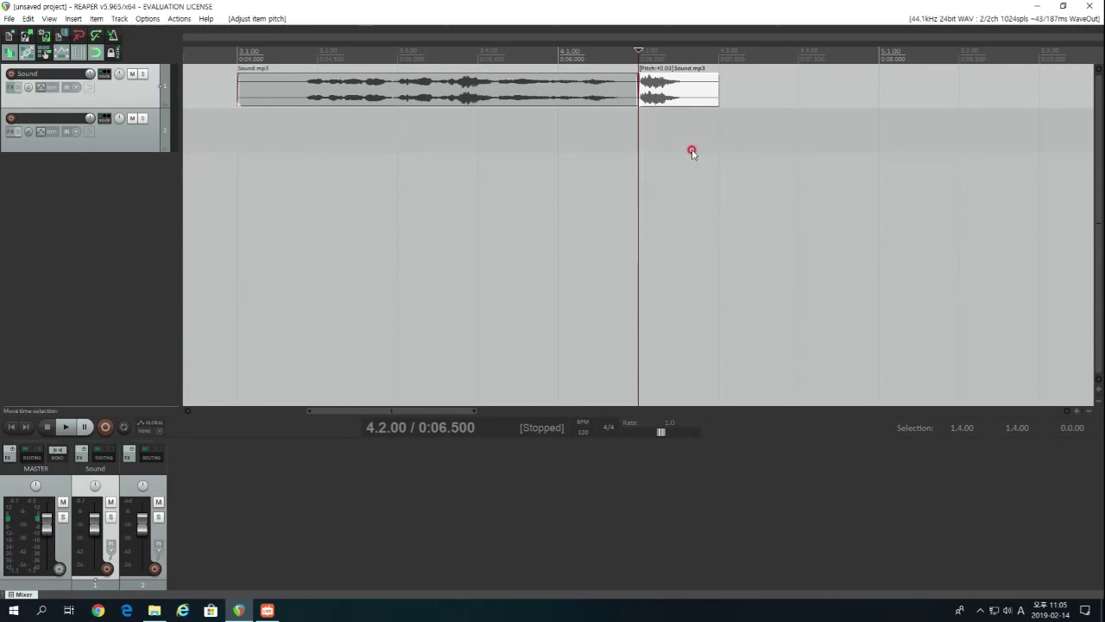
Return the last clip's pitch to its original value, try -1.00, and restore the original pitch again
{"action": "key", "text": "KP_5"}
{"action": "key", "text": "KP_8"}
{"action": "key", "text": "KP_5"}
{"action": "key", "text": "KP_8"}
{"action": "key", "text": "KP_5"}
{"action": "key", "text": "KP_8"}
{"action": "key", "text": "KP_5"}
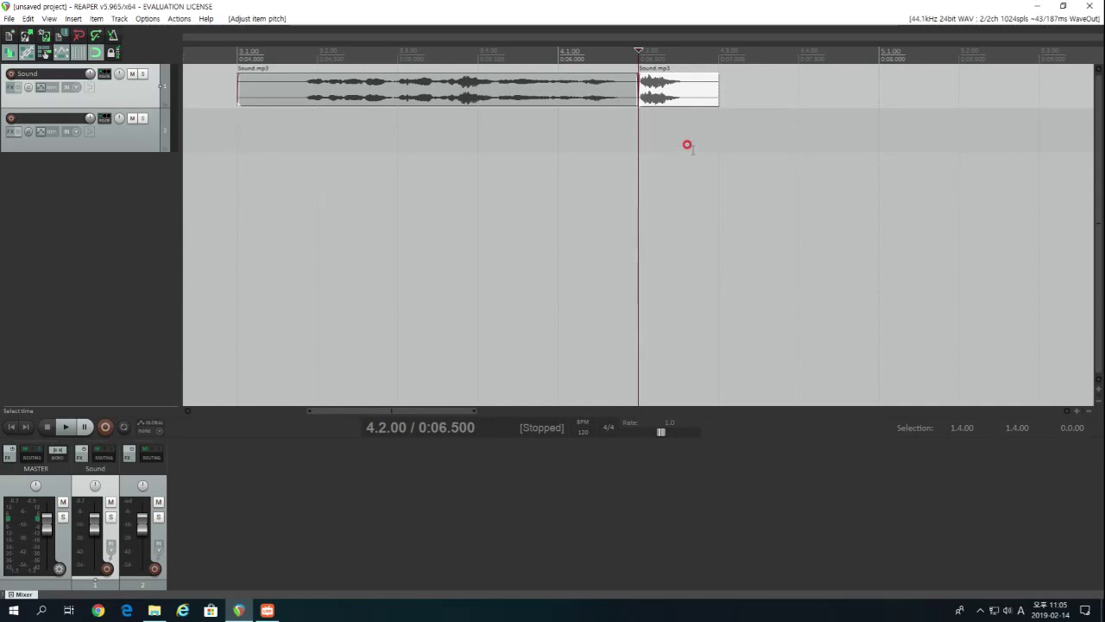
{"action": "key", "text": "KP_3"}
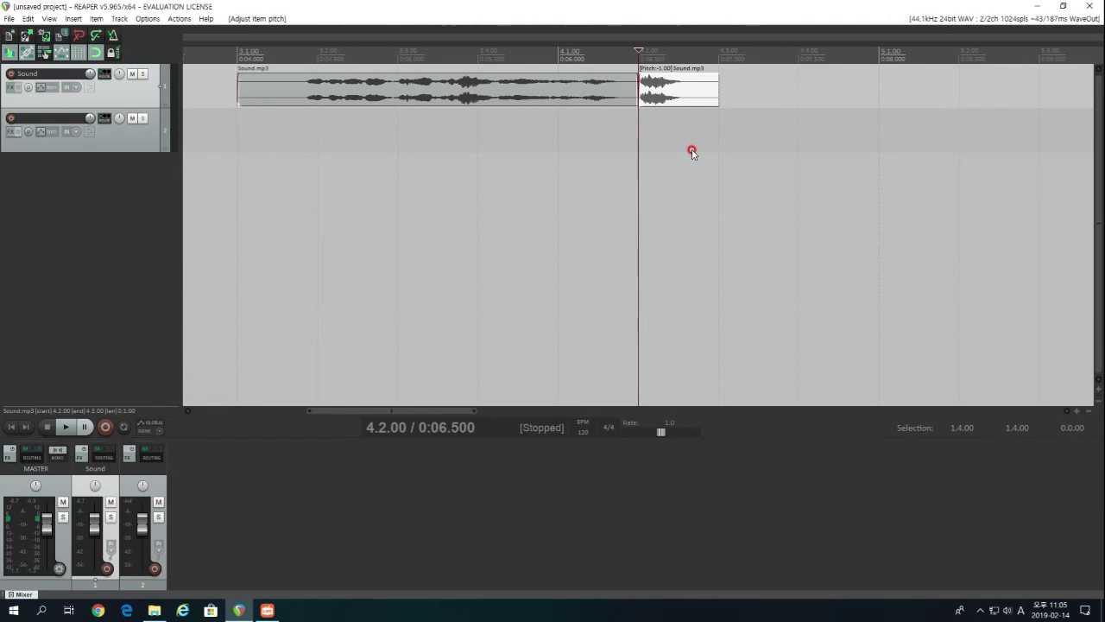
{"action": "key", "text": "KP_5"}
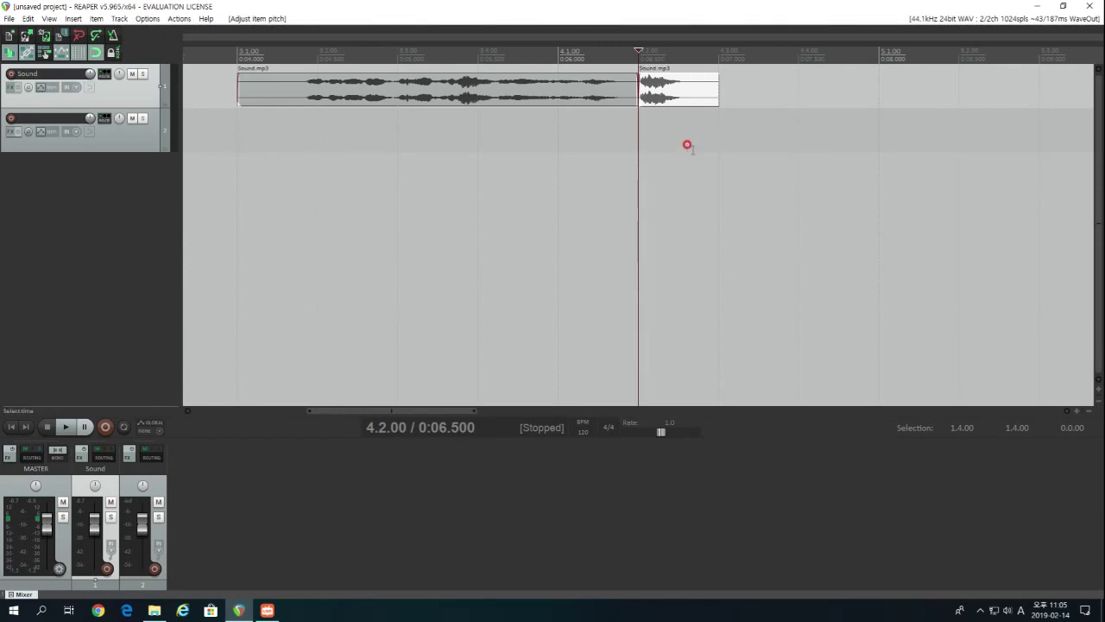
Return the edit cursor to the project start at 1.1.00
{"action": "scroll", "coordinate": [478, 194], "scroll_direction": "down", "scroll_amount": 3}
{"action": "left_click", "coordinate": [182, 116]}
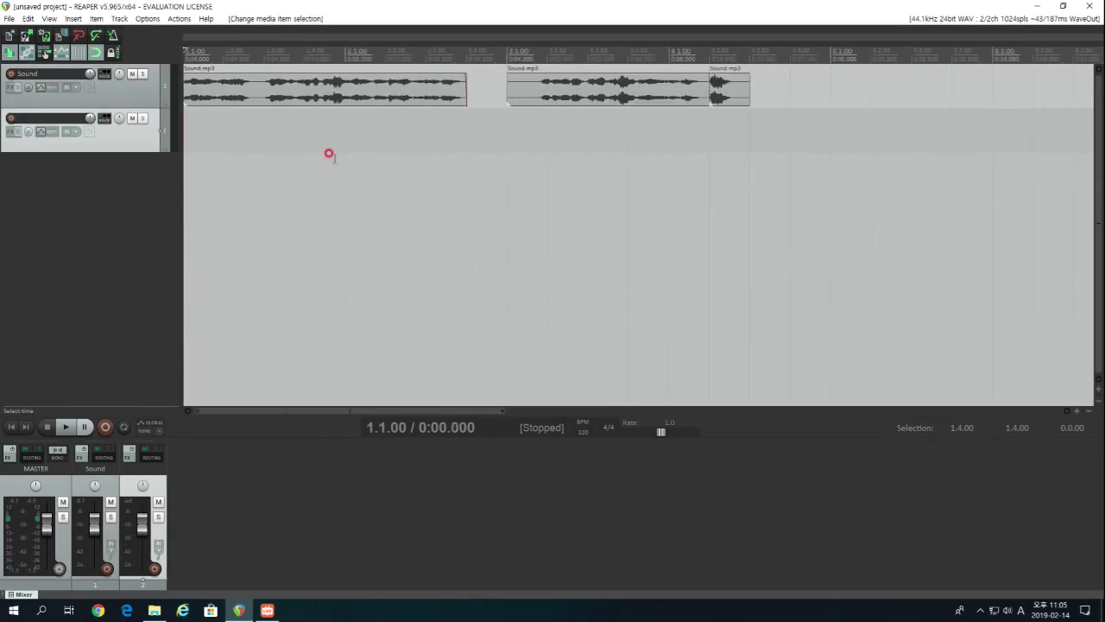
Turn off the timeline grid lines and place the edit cursor near the project start at 1.1.14
{"action": "mouse_move", "coordinate": [354, 148]}
{"action": "left_mouse_down"}
{"action": "mouse_move", "coordinate": [397, 153]}
{"action": "mouse_move", "coordinate": [349, 149]}
{"action": "left_mouse_up"}
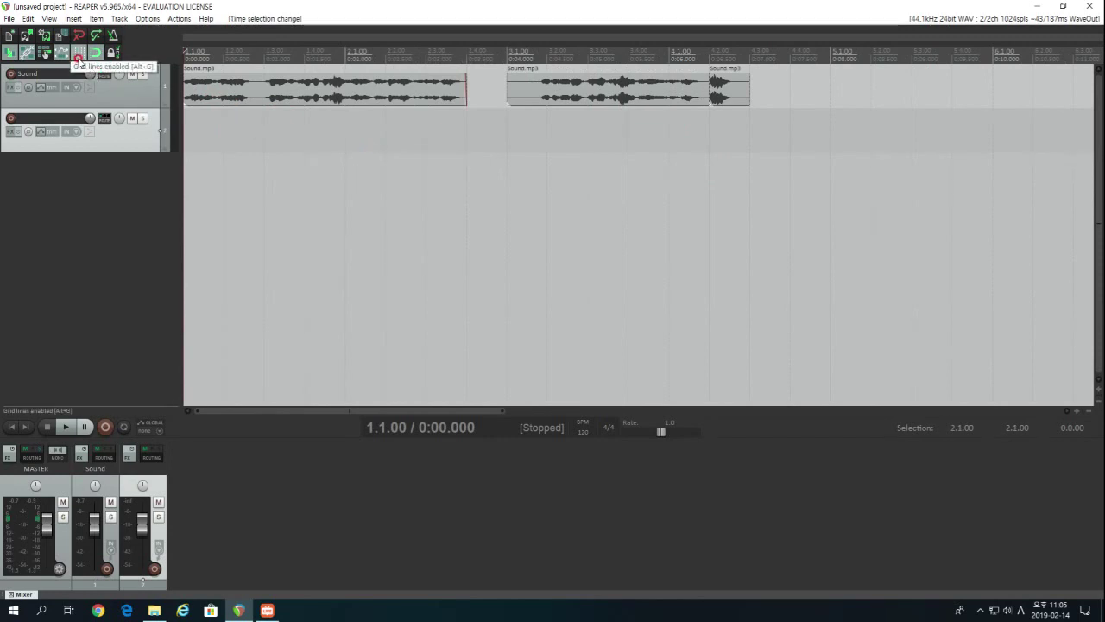
{"action": "left_click_drag", "start_coordinate": [233, 127], "coordinate": [336, 137]}
{"action": "left_click", "coordinate": [190, 119]}
{"action": "scroll", "coordinate": [188, 119], "scroll_direction": "up", "scroll_amount": 2}
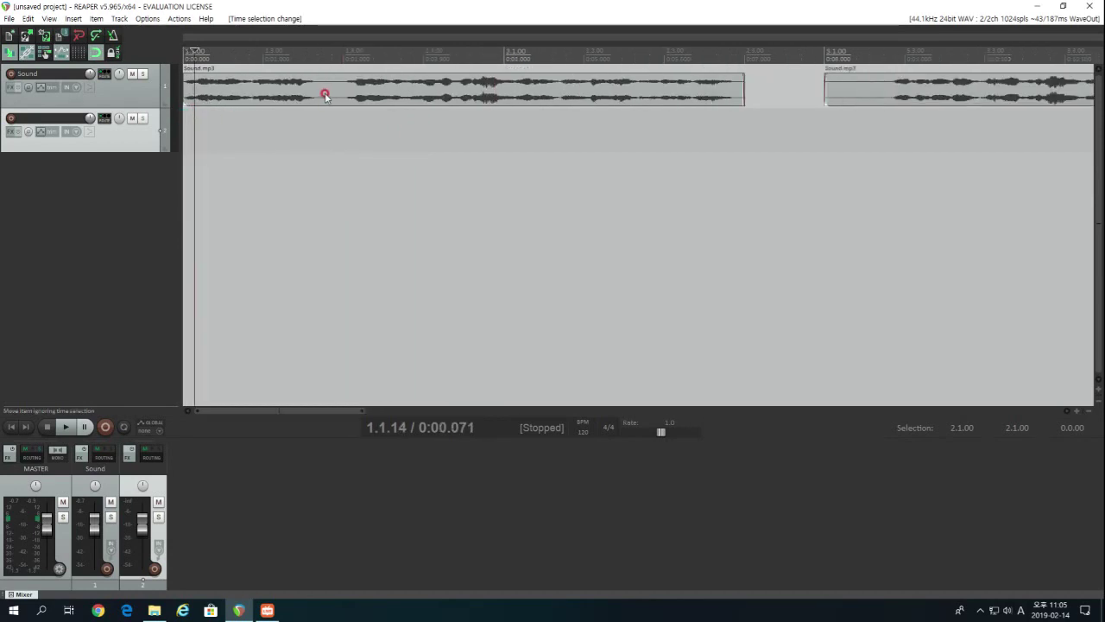
Select the first clip and place the edit cursor in its quiet gap at 1.2.80
{"action": "left_click", "coordinate": [327, 90]}
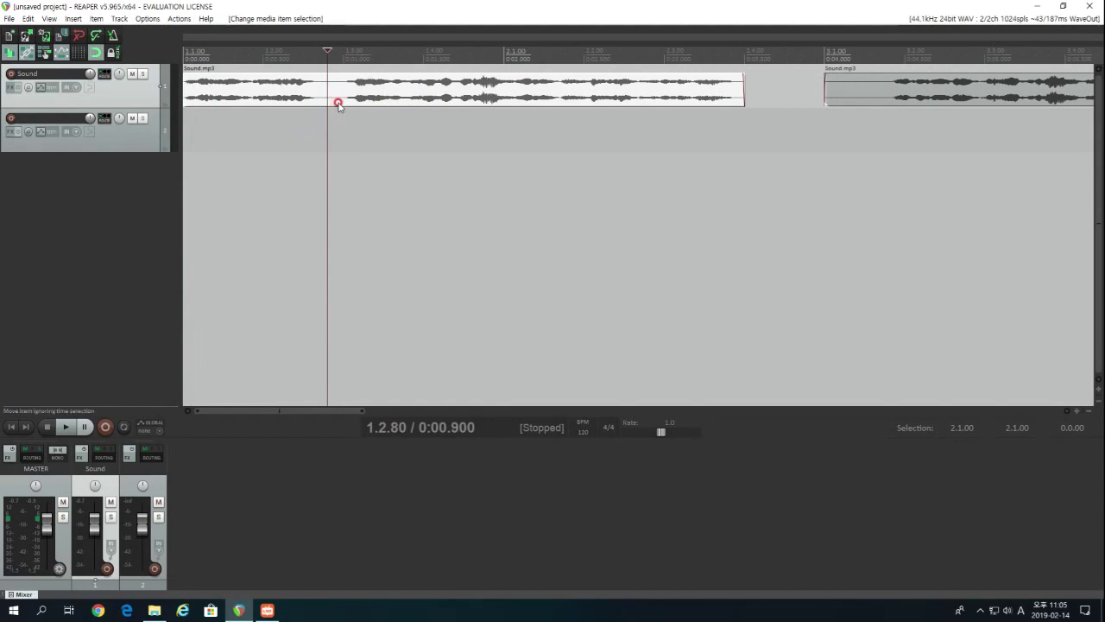
{"action": "scroll", "coordinate": [313, 167], "scroll_direction": "down", "scroll_amount": 1}
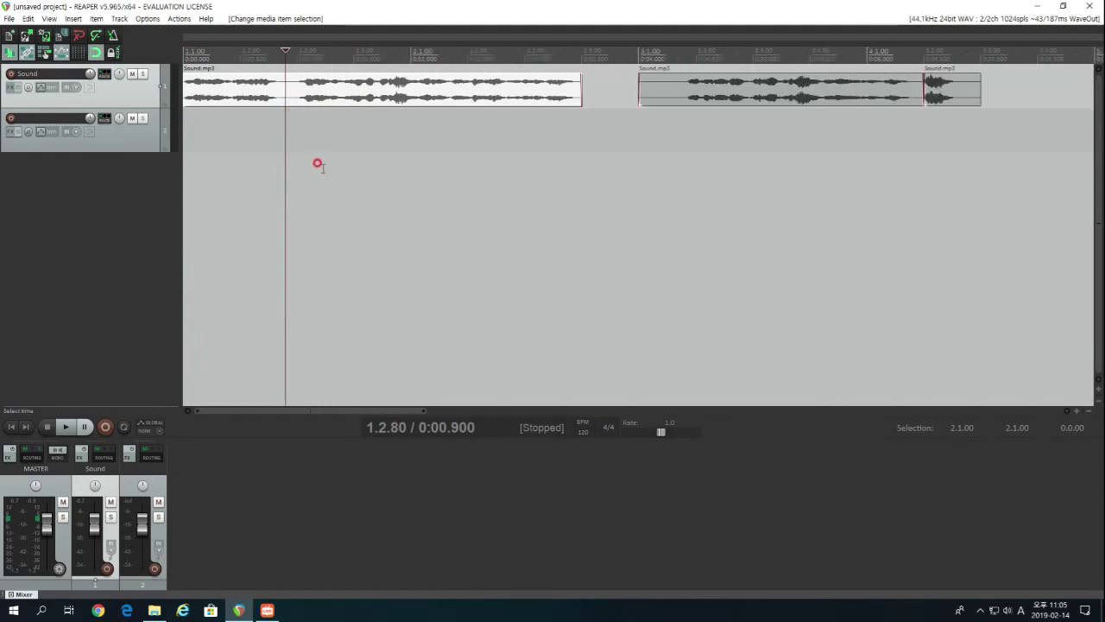
{"action": "scroll", "coordinate": [319, 156], "scroll_direction": "up", "scroll_amount": 2}
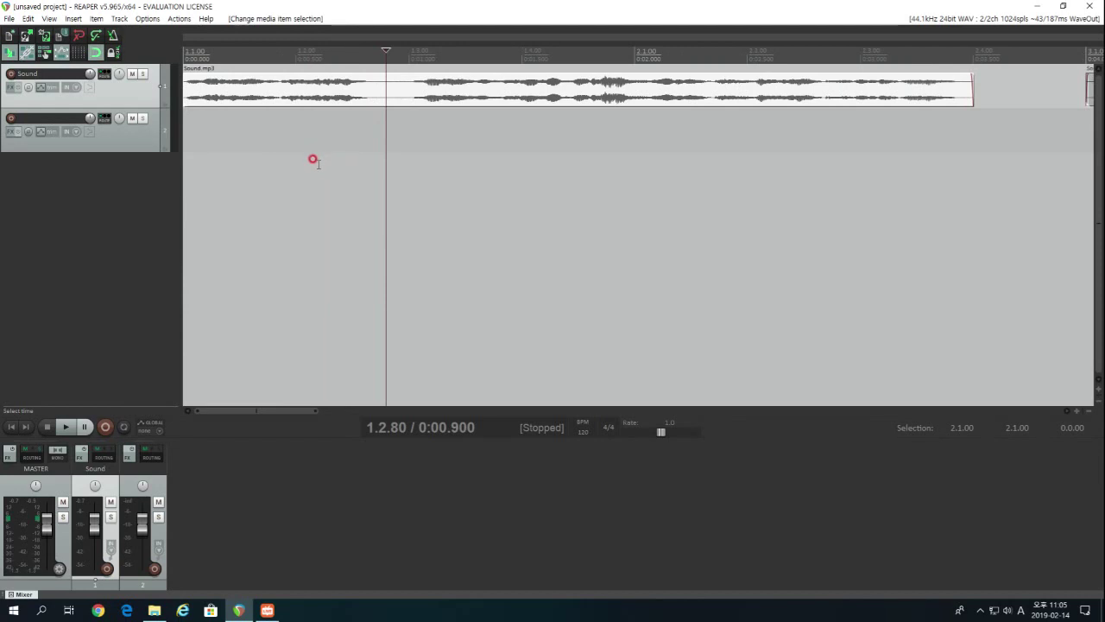
{"action": "scroll", "coordinate": [316, 158], "scroll_direction": "down", "scroll_amount": 1}
{"action": "scroll", "coordinate": [316, 158], "scroll_direction": "up", "scroll_amount": 1}
Play the first clip from the project start at 1.1.02, and stop playback
{"action": "left_click", "coordinate": [184, 127]}
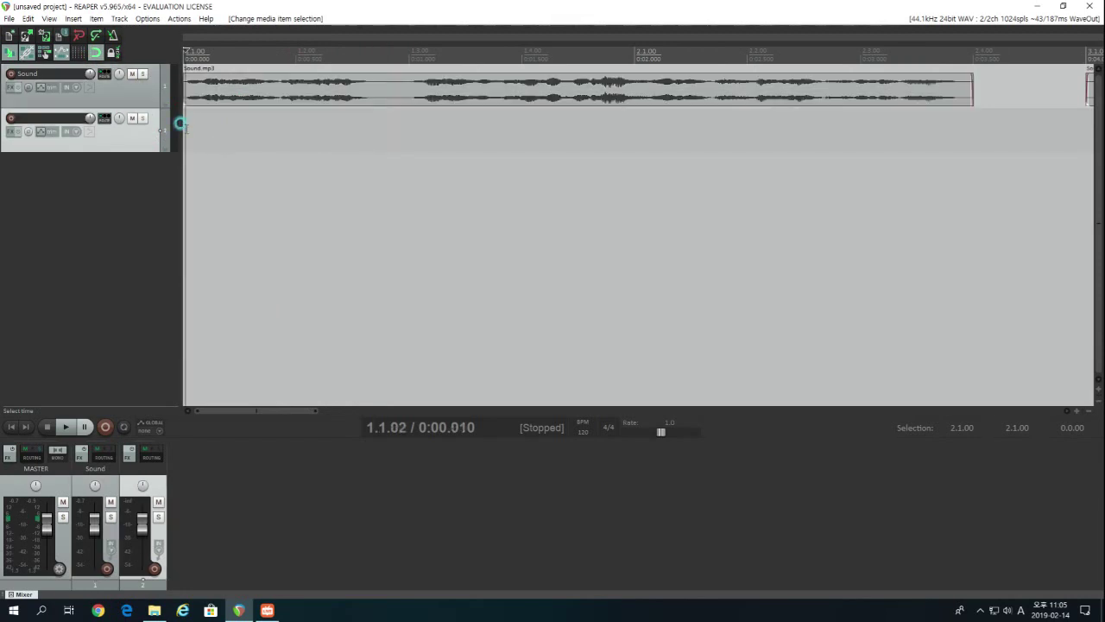
{"action": "key", "text": "space"}
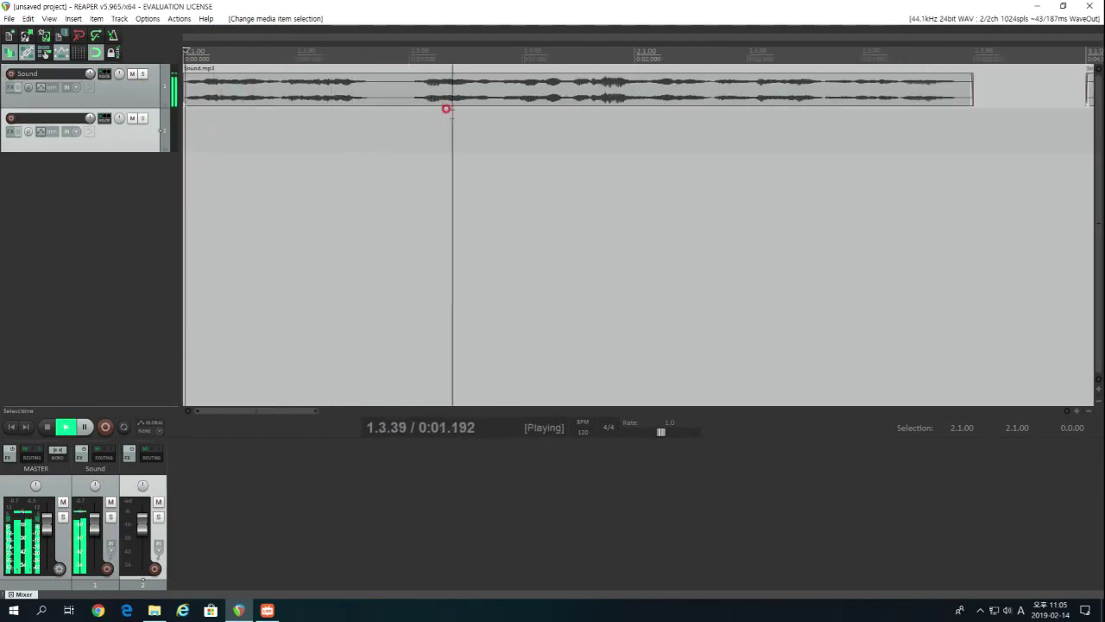
{"action": "scroll", "coordinate": [444, 106], "scroll_direction": "down", "scroll_amount": 2}
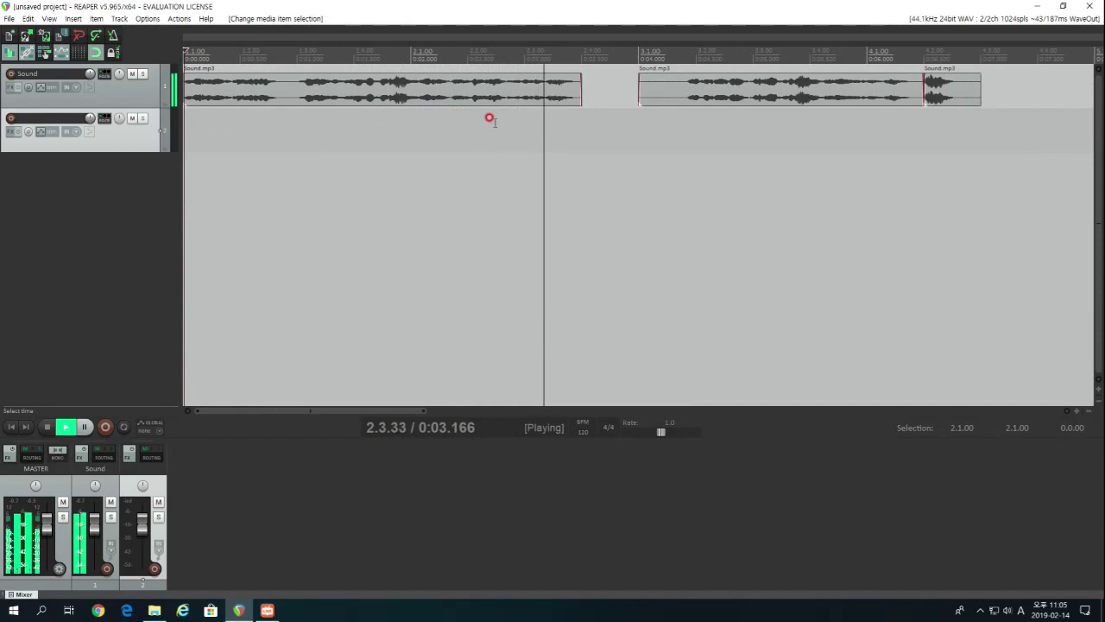
{"action": "key", "text": "space"}
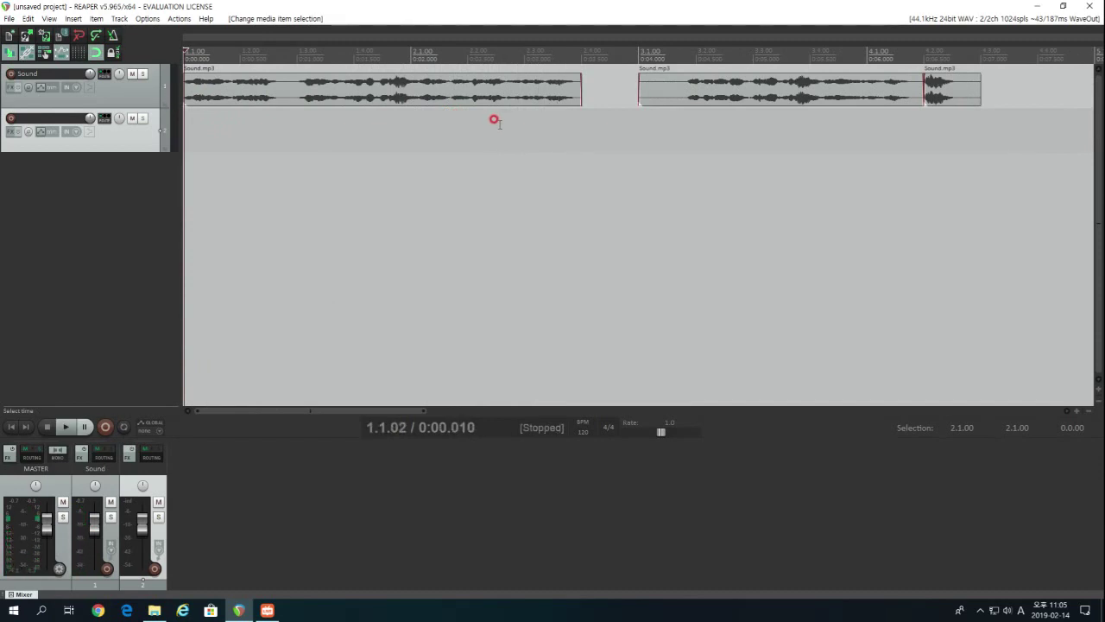
Place the edit cursor at 1.3.24 in the first clip and briefly play from there
{"action": "left_click", "coordinate": [306, 126]}
{"action": "scroll", "coordinate": [320, 146], "scroll_direction": "up", "scroll_amount": 3}
{"action": "scroll", "coordinate": [481, 119], "scroll_direction": "down", "scroll_amount": 2}
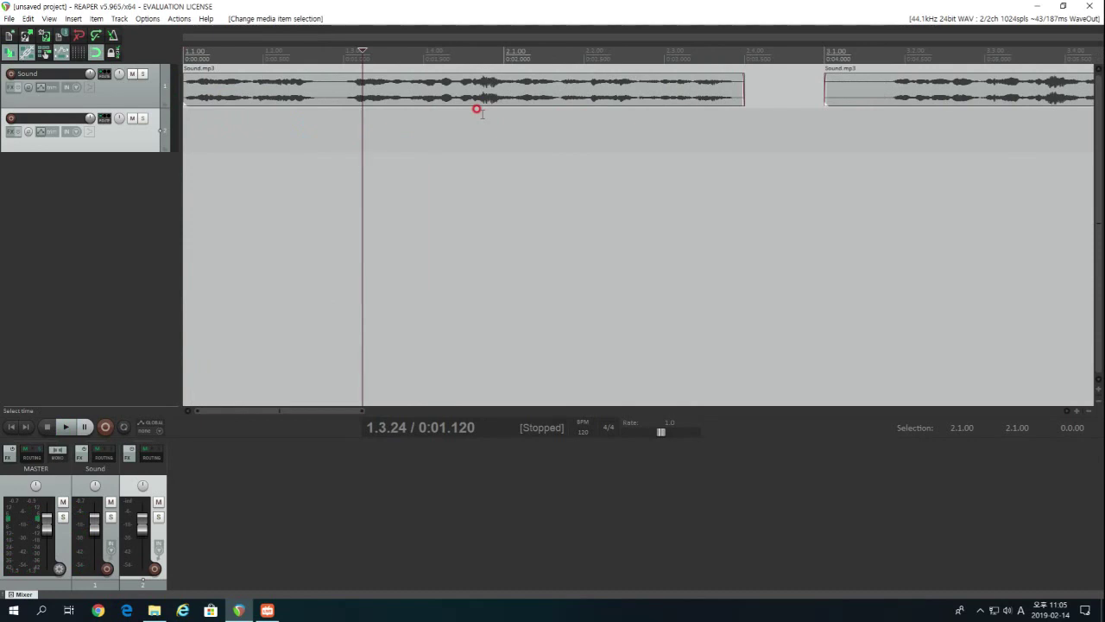
{"action": "scroll", "coordinate": [352, 142], "scroll_direction": "up", "scroll_amount": 2}
{"action": "key", "text": "space"}
{"action": "key", "text": "space"}
Audition the first clip from several close positions between 1.3.75 and 1.3.81 to locate a cut point
{"action": "left_click", "coordinate": [629, 116]}
{"action": "left_click", "coordinate": [615, 115]}
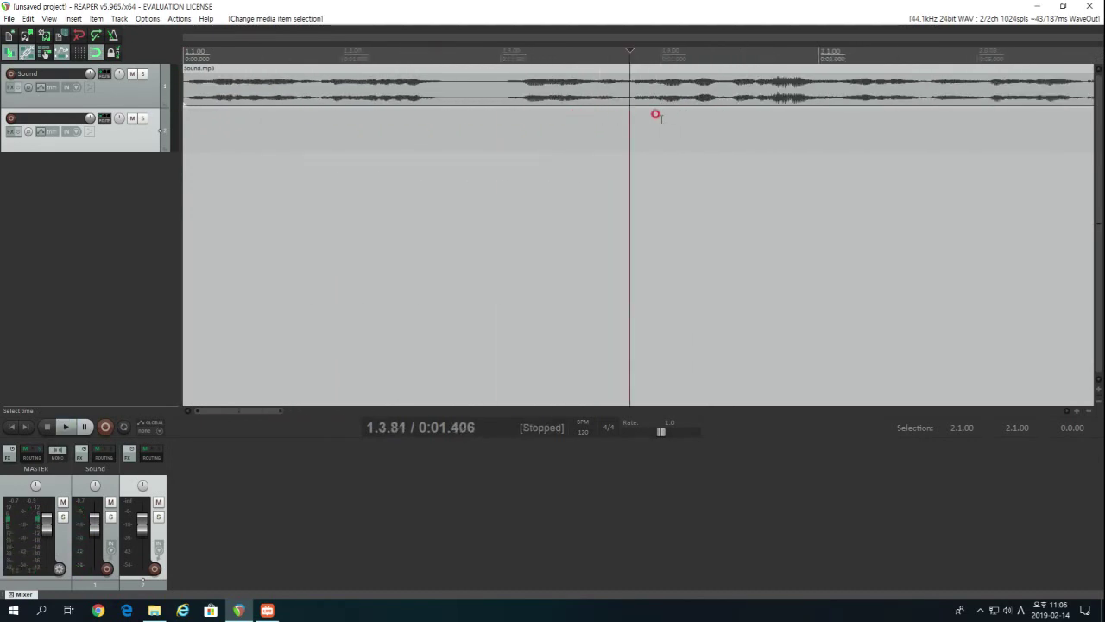
{"action": "left_click", "coordinate": [637, 111]}
{"action": "left_click", "coordinate": [635, 110]}
{"action": "key", "text": "space"}
{"action": "key", "text": "space"}
{"action": "left_click", "coordinate": [620, 110]}
{"action": "key", "text": "space"}
{"action": "key", "text": "space"}
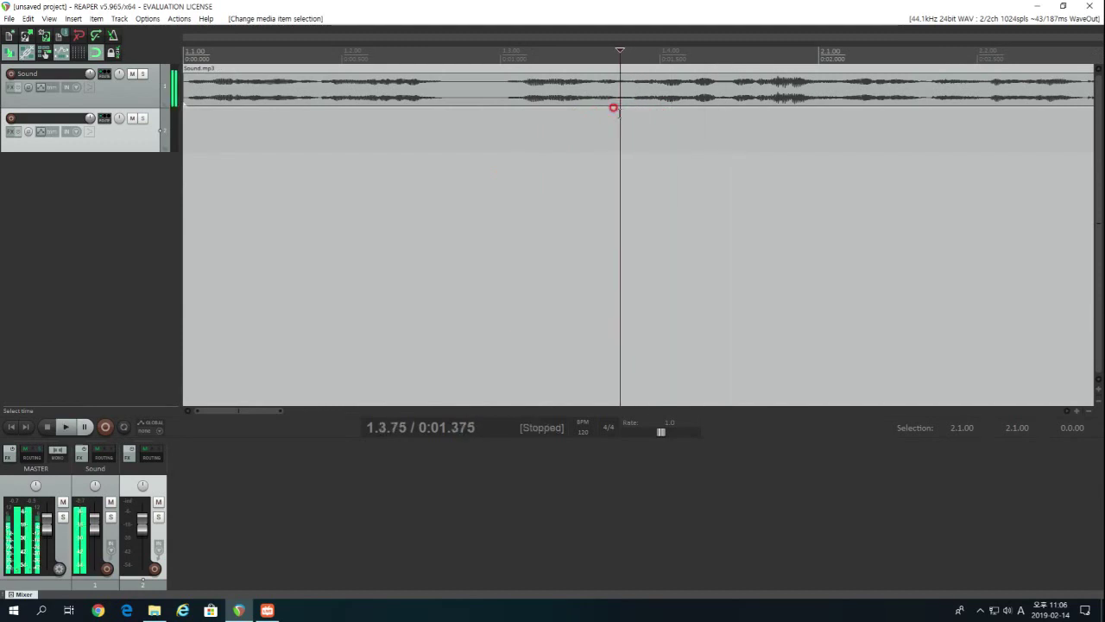
Split the first clip at 1.3.76 and briefly play from the cut
{"action": "left_click", "coordinate": [624, 98]}
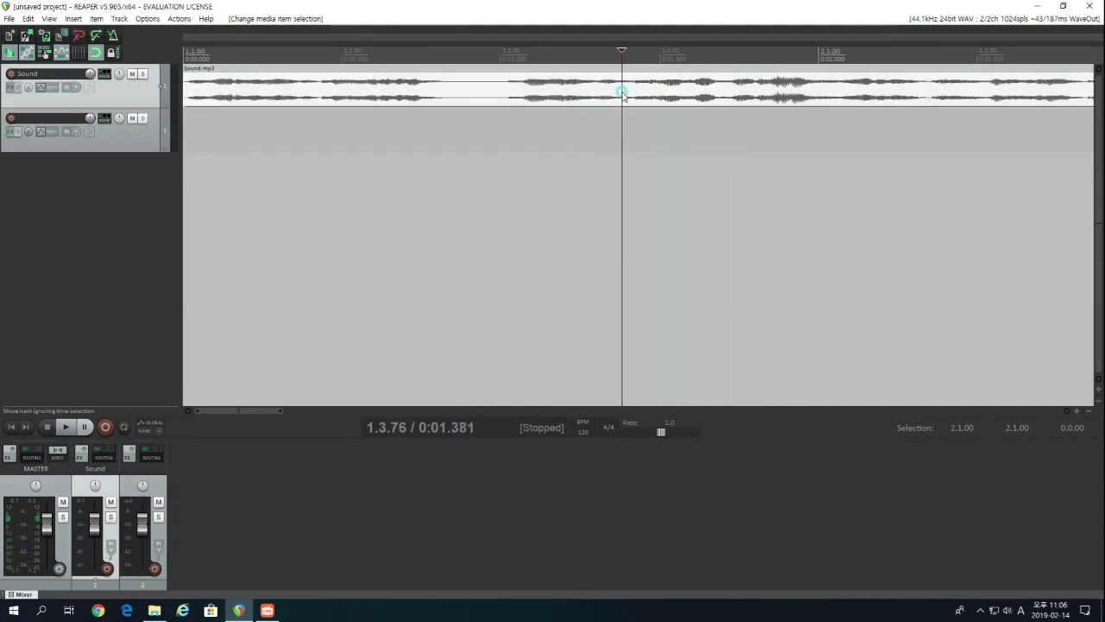
{"action": "key", "text": "s"}
{"action": "key", "text": "space"}
{"action": "key", "text": "space"}
Split the remaining part of the first clip again at 1.4.18
{"action": "left_click", "coordinate": [685, 96]}
{"action": "left_click", "coordinate": [689, 93]}
{"action": "key", "text": "s"}
{"action": "scroll", "coordinate": [641, 105], "scroll_direction": "down", "scroll_amount": 2}
{"action": "scroll", "coordinate": [524, 110], "scroll_direction": "up", "scroll_amount": 2}
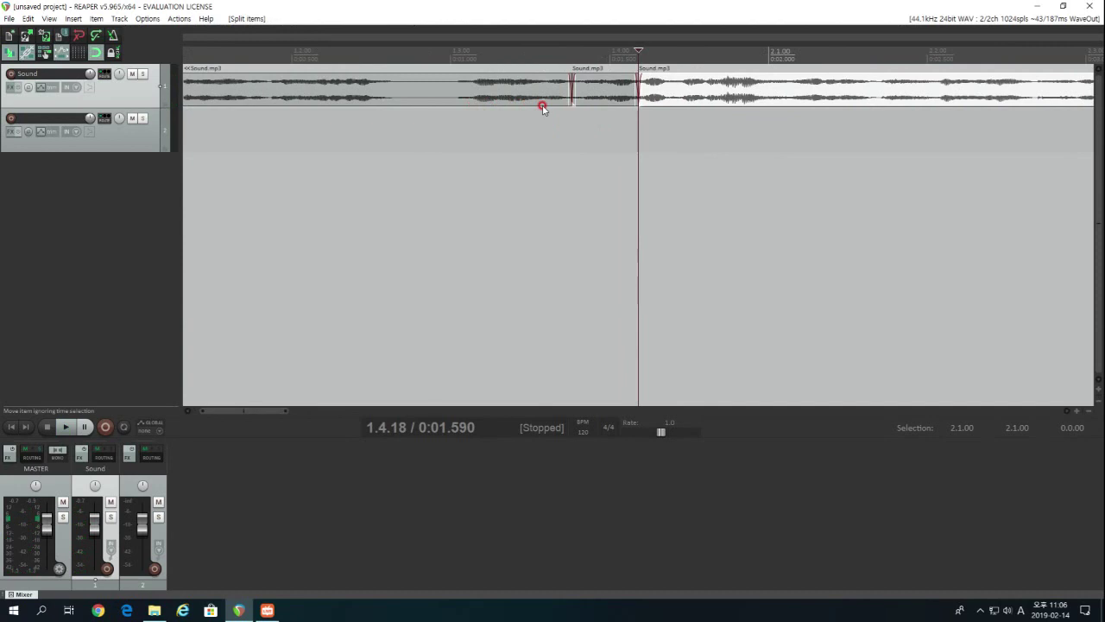
{"action": "scroll", "coordinate": [556, 113], "scroll_direction": "down", "scroll_amount": 3}
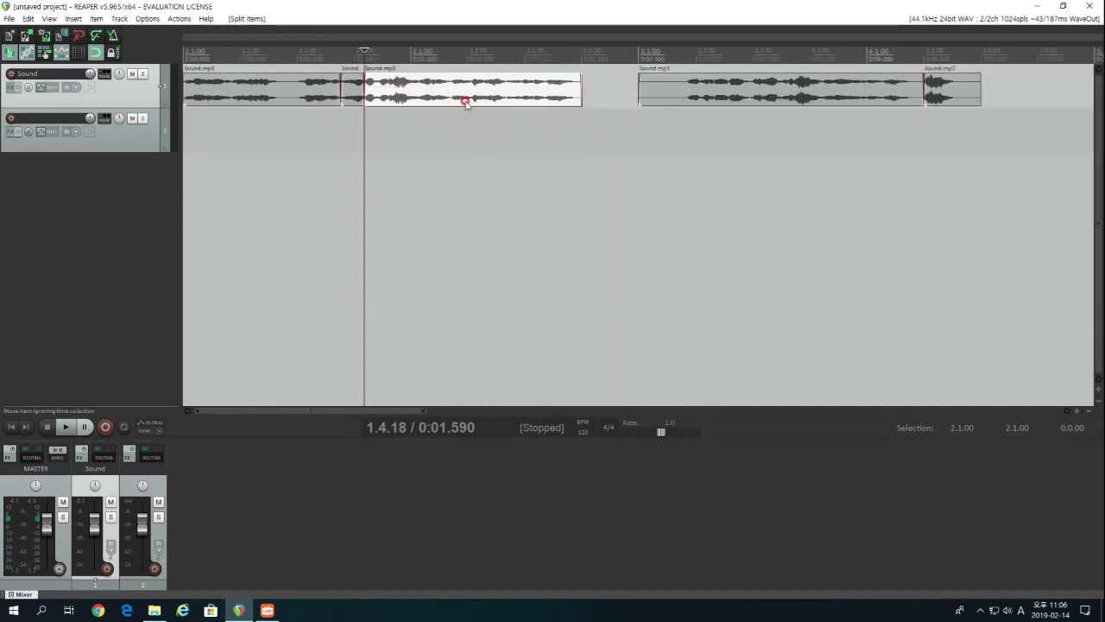
{"action": "scroll", "coordinate": [462, 101], "scroll_direction": "up", "scroll_amount": 1}
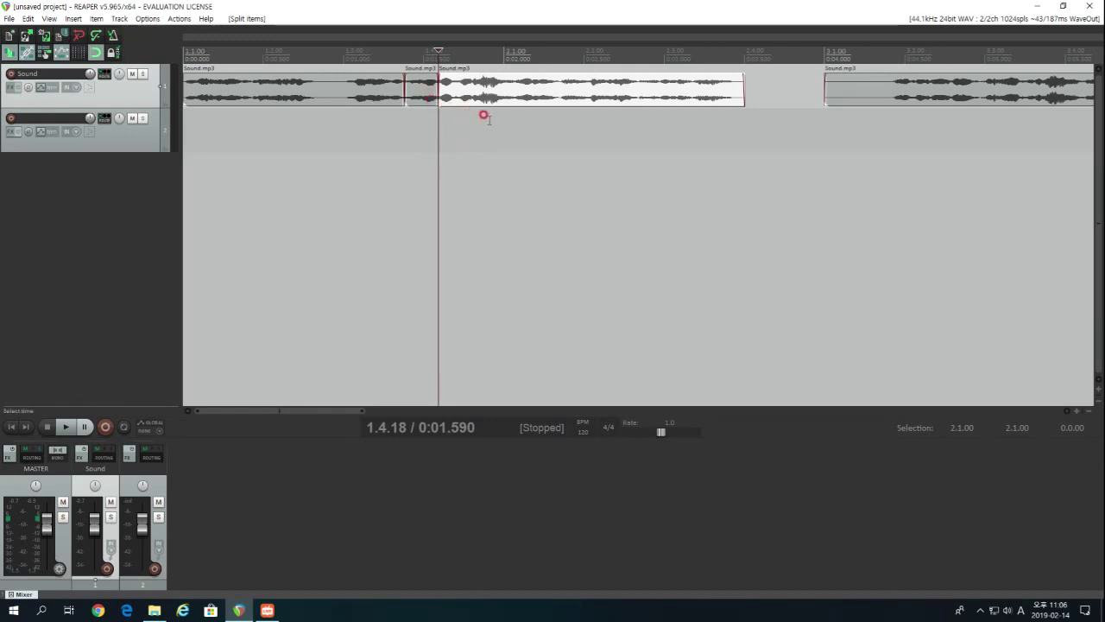
Play across the two new splits from just before 1.3.00
{"action": "left_click", "coordinate": [330, 132]}
{"action": "key", "text": "space"}
{"action": "scroll", "coordinate": [509, 140], "scroll_direction": "up", "scroll_amount": 1}
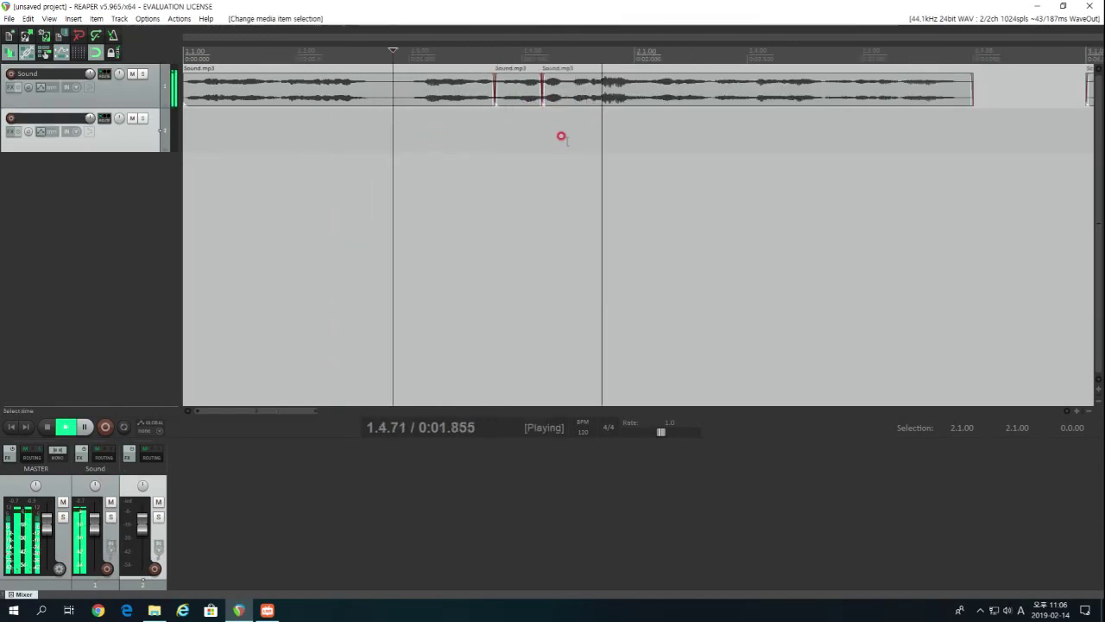
Stop playback and split the long third segment at 2.1.72 after briefly auditioning that point
{"action": "left_click", "coordinate": [713, 88]}
{"action": "key", "text": "space"}
{"action": "scroll", "coordinate": [713, 91], "scroll_direction": "up", "scroll_amount": 1}
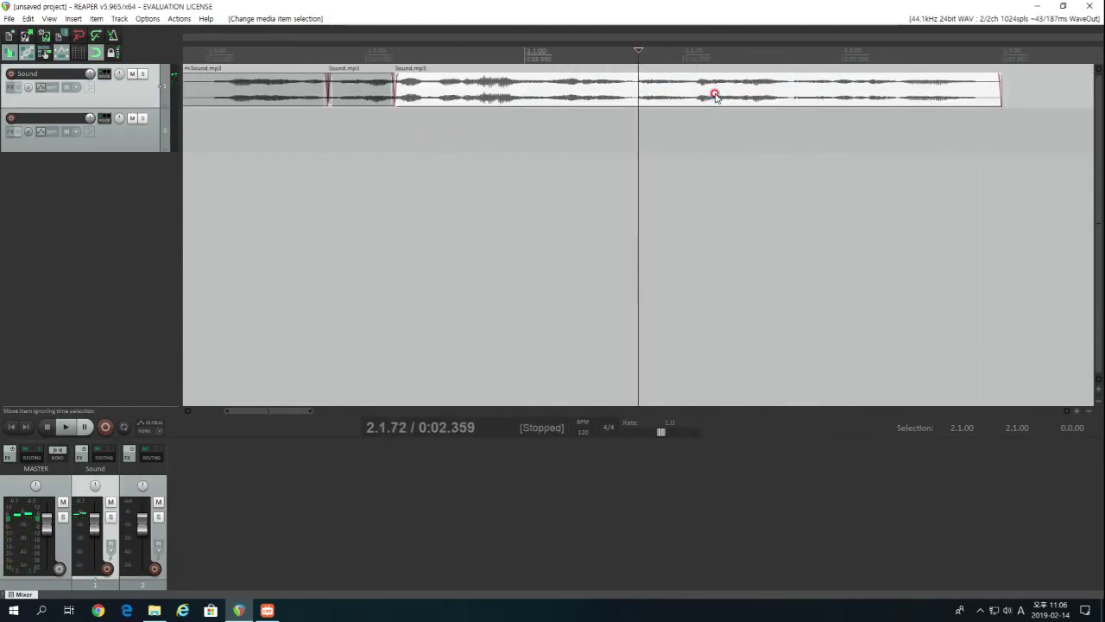
{"action": "key", "text": "space"}
{"action": "key", "text": "space"}
{"action": "key", "text": "s"}
Delete the short piece right after the 2.1.72 cut and move the remaining segment later to widen the gap
{"action": "left_click", "coordinate": [671, 98]}
{"action": "key", "text": "Delete"}
{"action": "left_click_drag", "start_coordinate": [752, 99], "coordinate": [820, 102]}
Paste a copy of the short second segment into the gap at 2.1.72 and move the last segment back beside it
{"action": "left_click", "coordinate": [358, 100]}
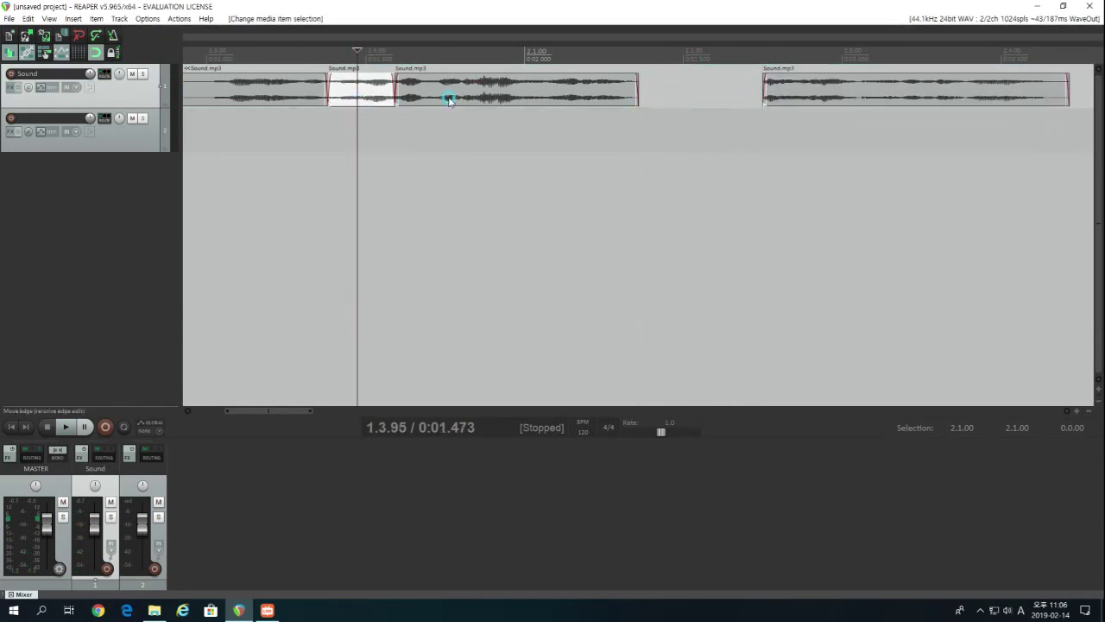
{"action": "left_click", "coordinate": [639, 87]}
{"action": "left_click_drag", "start_coordinate": [639, 87], "coordinate": [706, 87]}
{"action": "left_click_drag", "start_coordinate": [845, 95], "coordinate": [794, 97]}
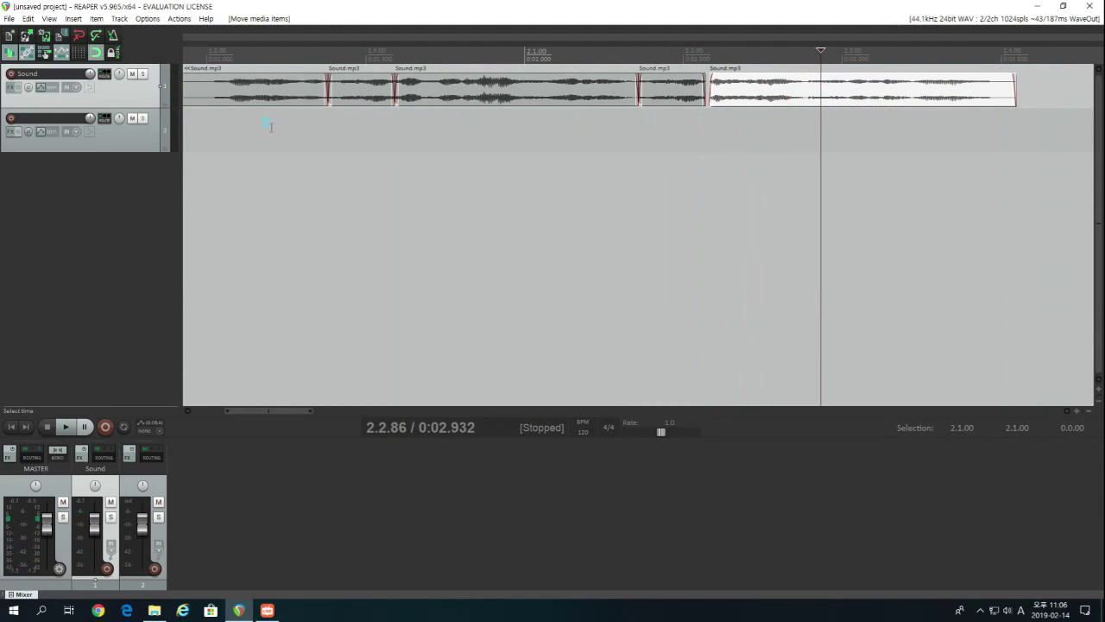
Play the rearranged segments from 1.3.14, and stop playback
{"action": "left_click", "coordinate": [229, 124]}
{"action": "scroll", "coordinate": [459, 153], "scroll_direction": "down", "scroll_amount": 4}
{"action": "key", "text": "space"}
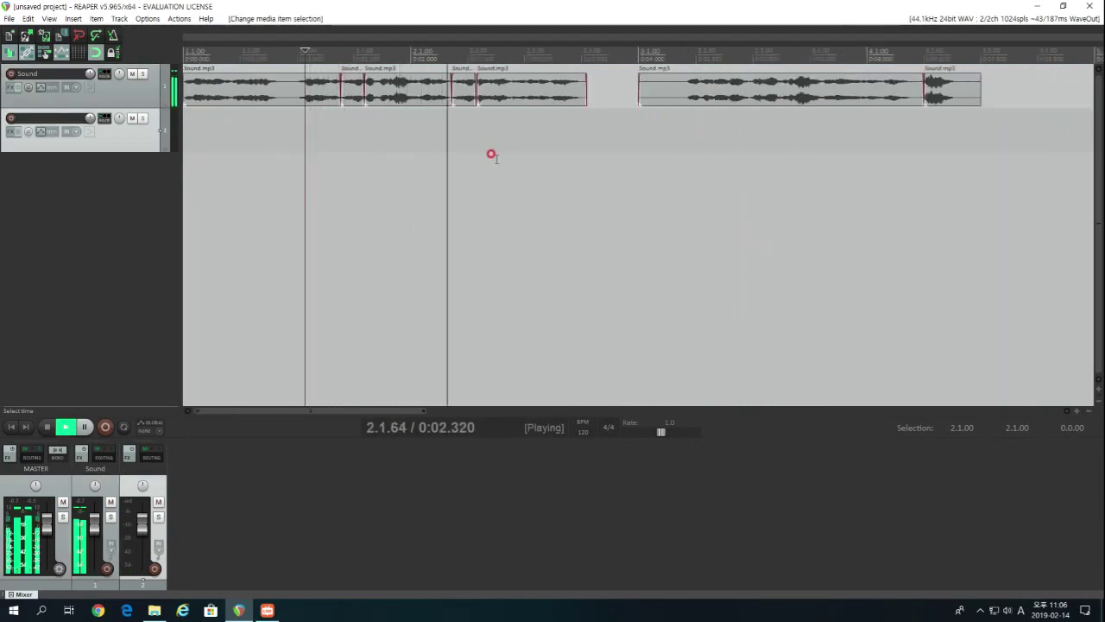
{"action": "key", "text": "space"}
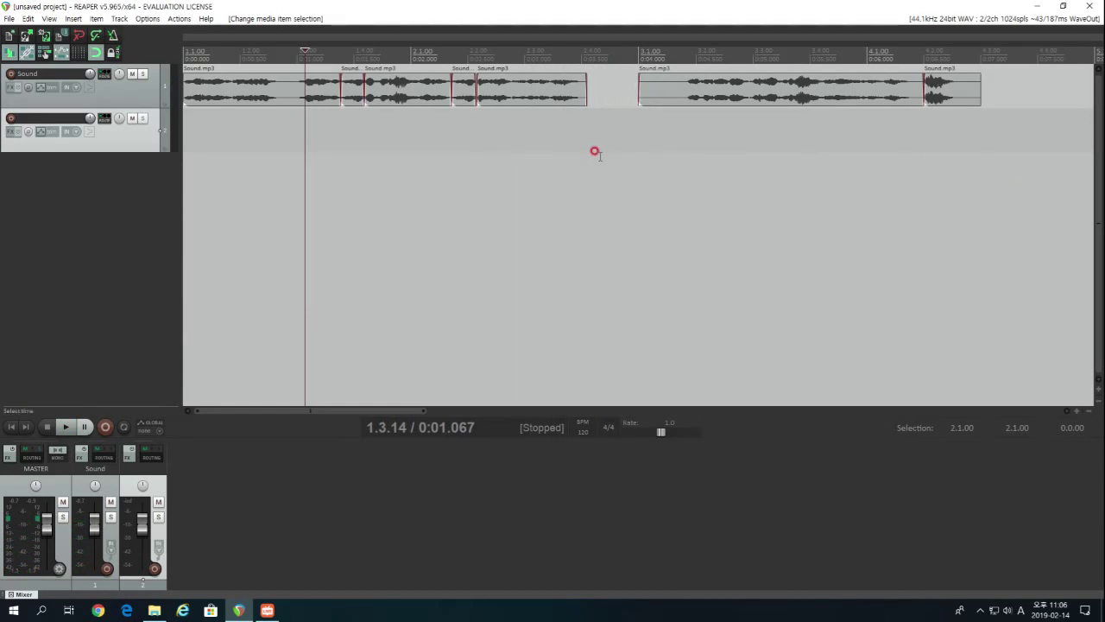
Play the clip that starts at bar 3 from 3.1.79, and stop playback
{"action": "left_click", "coordinate": [680, 121]}
{"action": "scroll", "coordinate": [673, 118], "scroll_direction": "down", "scroll_amount": 3}
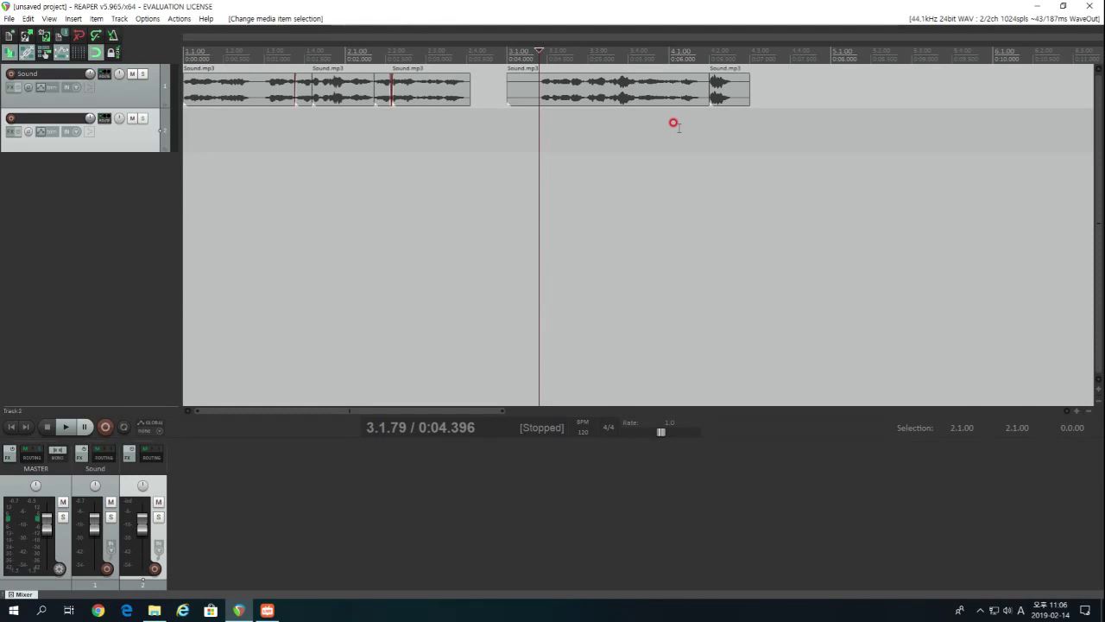
{"action": "key", "text": "space"}
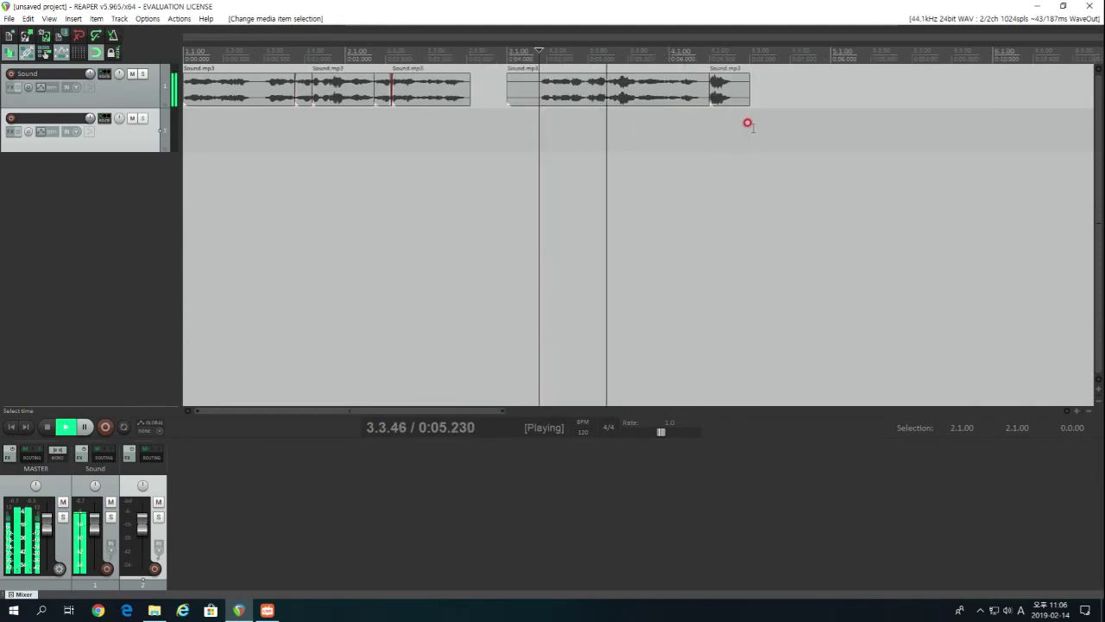
{"action": "key", "text": "space"}
Trim the end of the last clip to a length of about 0.27 s and raise its pitch to +4.00
{"action": "scroll", "coordinate": [699, 102], "scroll_direction": "up", "scroll_amount": 4}
{"action": "mouse_move", "coordinate": [718, 81]}
{"action": "left_mouse_down"}
{"action": "mouse_move", "coordinate": [682, 86]}
{"action": "mouse_move", "coordinate": [700, 84]}
{"action": "left_mouse_up"}
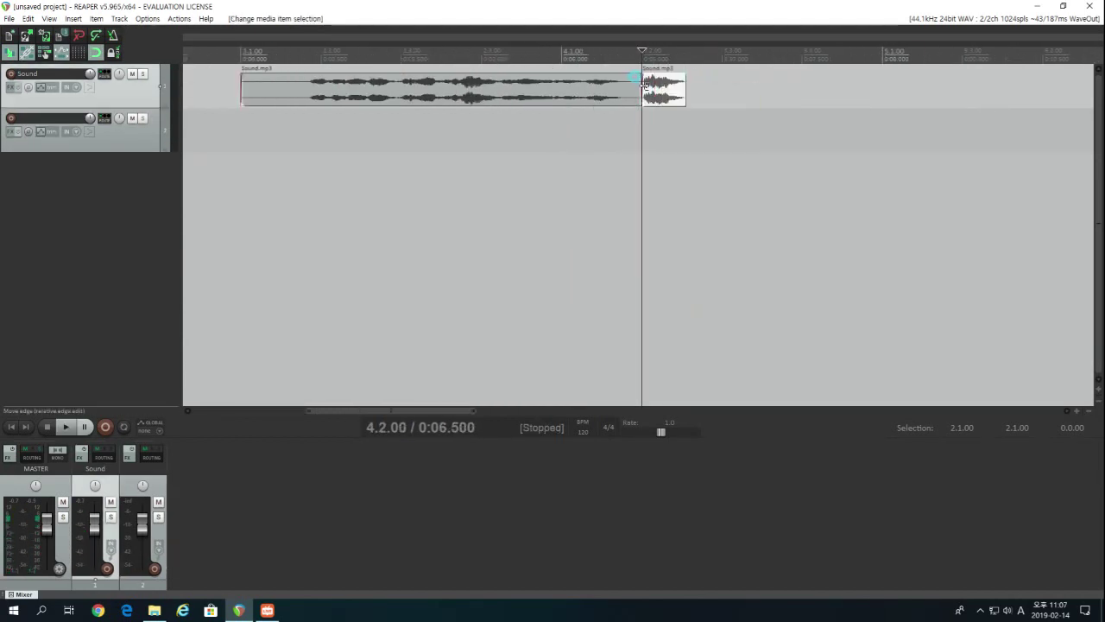
{"action": "key", "text": "shift+KP_9"}
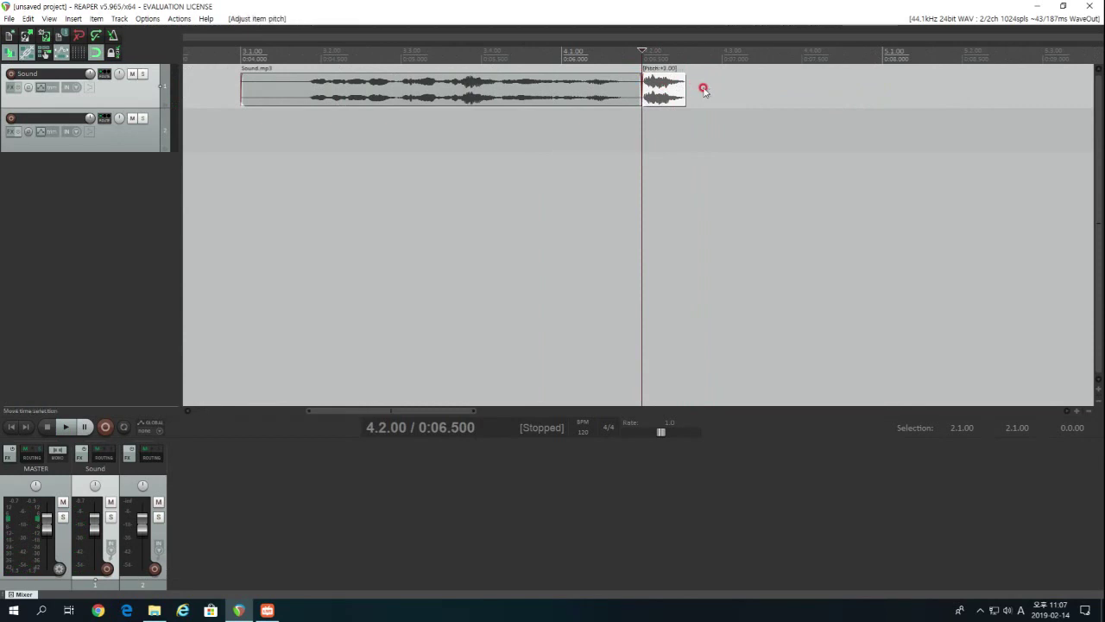
{"action": "key", "text": "shift+KP_9"}
{"action": "key", "text": "shift+KP_9"}
{"action": "scroll", "coordinate": [699, 86], "scroll_direction": "up", "scroll_amount": 2}
Place two copies of the short clip after it, one at pitch +2.00 and one at the original pitch
{"action": "left_click_drag", "start_coordinate": [691, 100], "coordinate": [849, 101]}
{"action": "key", "text": "shift+KP_3"}
{"action": "key", "text": "shift+KP_3"}
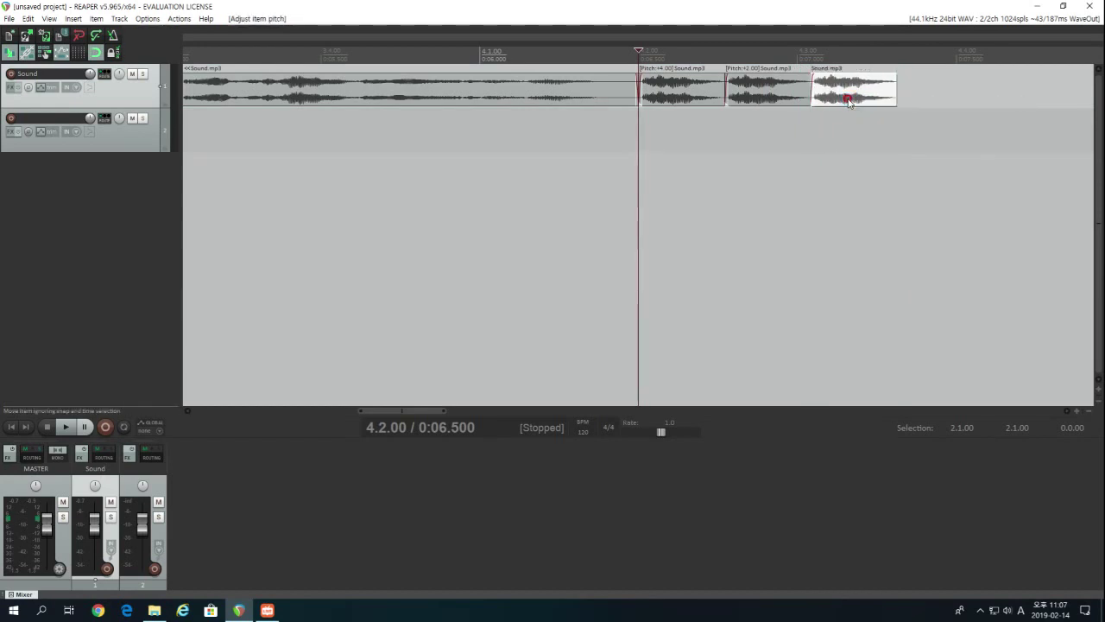
Append a copy of the +2.00 clip and a copy of the +4.00 clip to the short-clip sequence
{"action": "scroll", "coordinate": [715, 85], "scroll_direction": "down", "scroll_amount": 2}
{"action": "left_click", "coordinate": [704, 87]}
{"action": "left_click_drag", "start_coordinate": [763, 87], "coordinate": [812, 85]}
{"action": "key", "text": "ctrl+v"}
{"action": "left_click", "coordinate": [590, 115]}
{"action": "scroll", "coordinate": [547, 123], "scroll_direction": "down", "scroll_amount": 2}
{"action": "scroll", "coordinate": [548, 124], "scroll_direction": "up", "scroll_amount": 2}
{"action": "scroll", "coordinate": [726, 124], "scroll_direction": "down", "scroll_amount": 2}
{"action": "left_click", "coordinate": [725, 121]}
{"action": "scroll", "coordinate": [742, 116], "scroll_direction": "up", "scroll_amount": 3}
{"action": "scroll", "coordinate": [870, 101], "scroll_direction": "down", "scroll_amount": 4}
{"action": "left_click", "coordinate": [477, 113]}
{"action": "scroll", "coordinate": [675, 137], "scroll_direction": "up", "scroll_amount": 3}
{"action": "scroll", "coordinate": [811, 128], "scroll_direction": "down", "scroll_amount": 2}
{"action": "scroll", "coordinate": [812, 128], "scroll_direction": "up", "scroll_amount": 1}
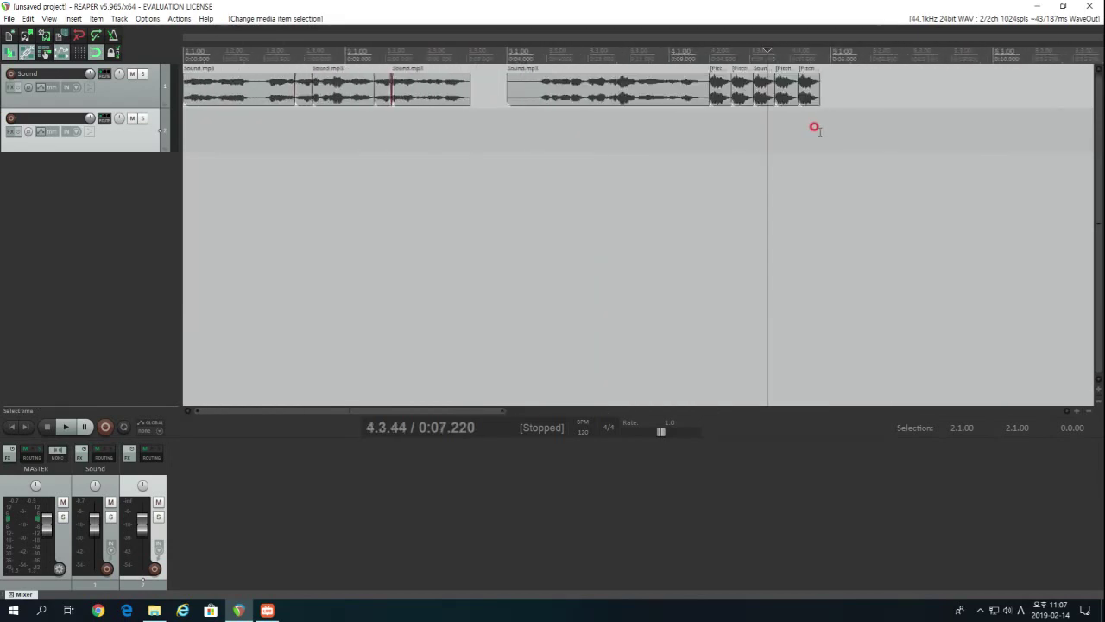
Append two more copies of the +4.00 clip to the end of the sequence
{"action": "scroll", "coordinate": [817, 124], "scroll_direction": "down", "scroll_amount": 2}
{"action": "scroll", "coordinate": [454, 113], "scroll_direction": "down", "scroll_amount": 2}
{"action": "scroll", "coordinate": [438, 151], "scroll_direction": "up", "scroll_amount": 4}
{"action": "scroll", "coordinate": [587, 156], "scroll_direction": "down", "scroll_amount": 3}
{"action": "scroll", "coordinate": [575, 138], "scroll_direction": "up", "scroll_amount": 2}
{"action": "mouse_move", "coordinate": [615, 95]}
{"action": "left_mouse_down"}
{"action": "mouse_move", "coordinate": [679, 87]}
{"action": "mouse_move", "coordinate": [676, 114]}
{"action": "left_mouse_up"}
{"action": "scroll", "coordinate": [628, 97], "scroll_direction": "up", "scroll_amount": 3}
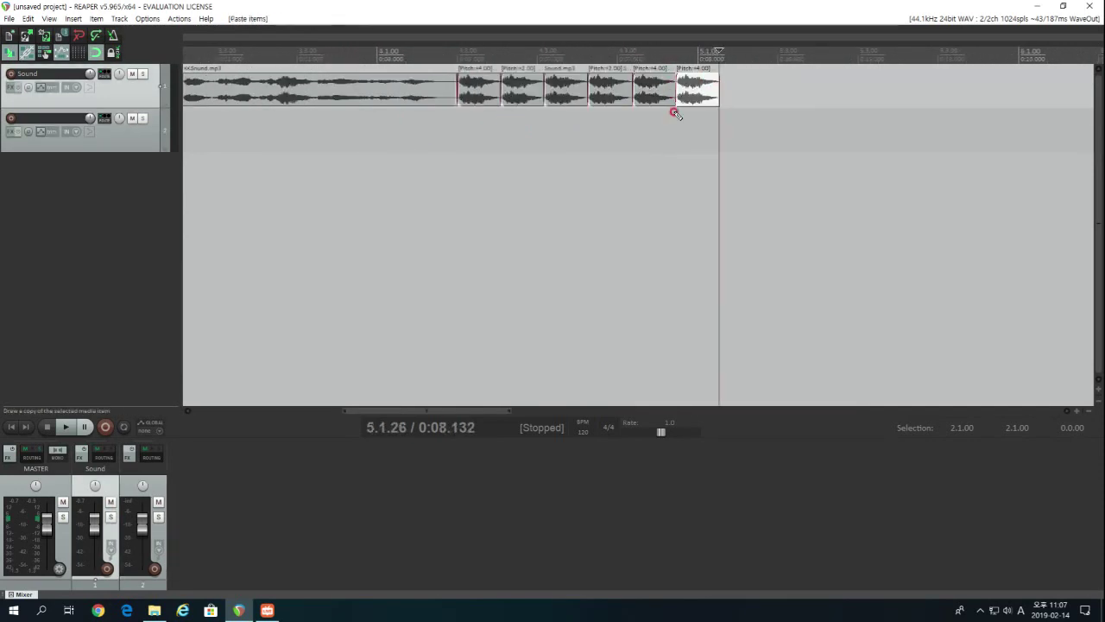
{"action": "left_click", "coordinate": [676, 113]}
Append three copies of the +2.00 clip after the last +4.00 clip
{"action": "left_click", "coordinate": [617, 87]}
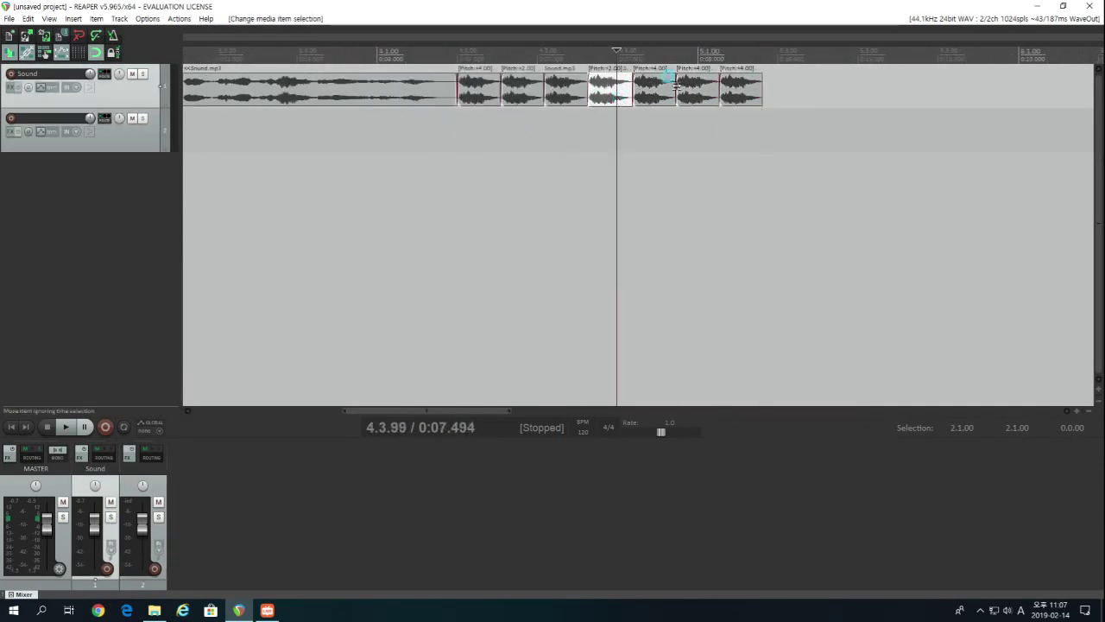
{"action": "left_click", "coordinate": [761, 86]}
{"action": "key", "text": "ctrl+v"}
{"action": "key", "text": "ctrl+v"}
Append three copies of the +4.00 clip after the repeated +2.00 clips
{"action": "left_click_drag", "start_coordinate": [757, 88], "coordinate": [902, 88]}
{"action": "key", "text": "ctrl+v"}
{"action": "key", "text": "ctrl+v"}
{"action": "key", "text": "ctrl+v"}
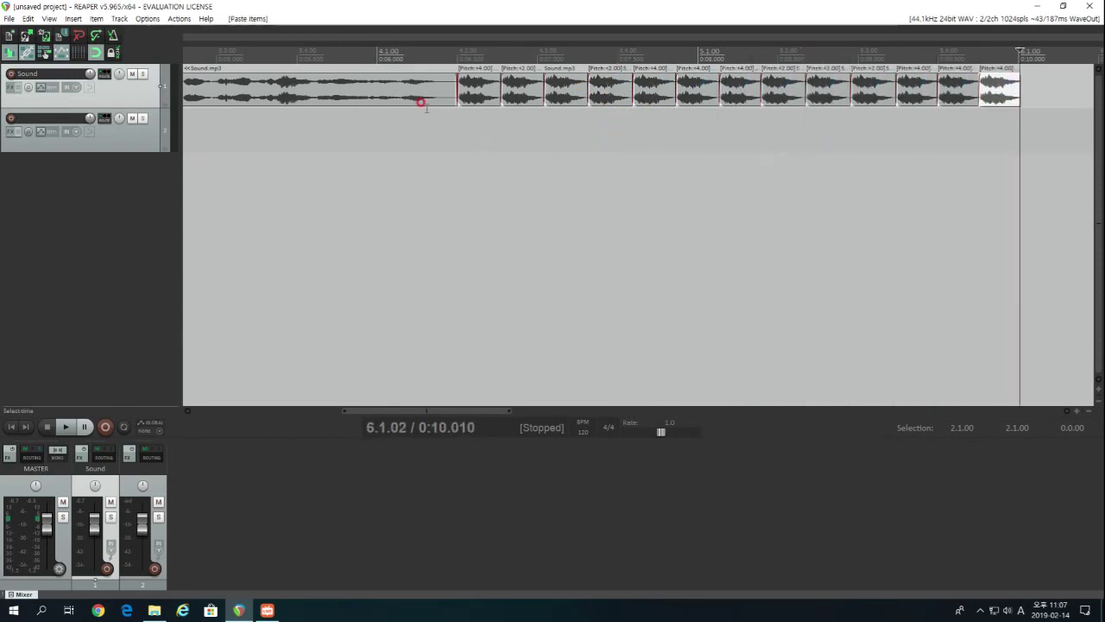
Copy the first seven short pitched clips and paste them at the end of the sequence
{"action": "left_click", "coordinate": [466, 91]}
{"action": "left_click", "coordinate": [734, 92], "text": "shift"}
{"action": "key", "text": "ctrl+c"}
{"action": "left_click", "coordinate": [1017, 87]}
{"action": "key", "text": "ctrl+v"}
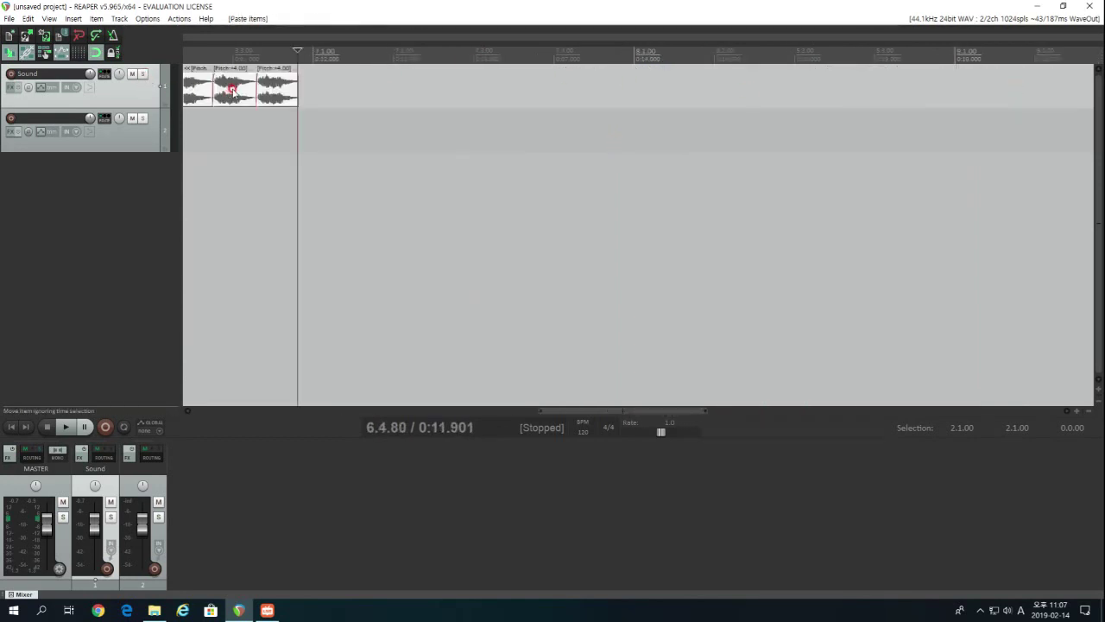
Append two copies of the +2.00 clip after the pasted seven-clip group
{"action": "scroll", "coordinate": [229, 92], "scroll_direction": "down", "scroll_amount": 3}
{"action": "left_click", "coordinate": [519, 87]}
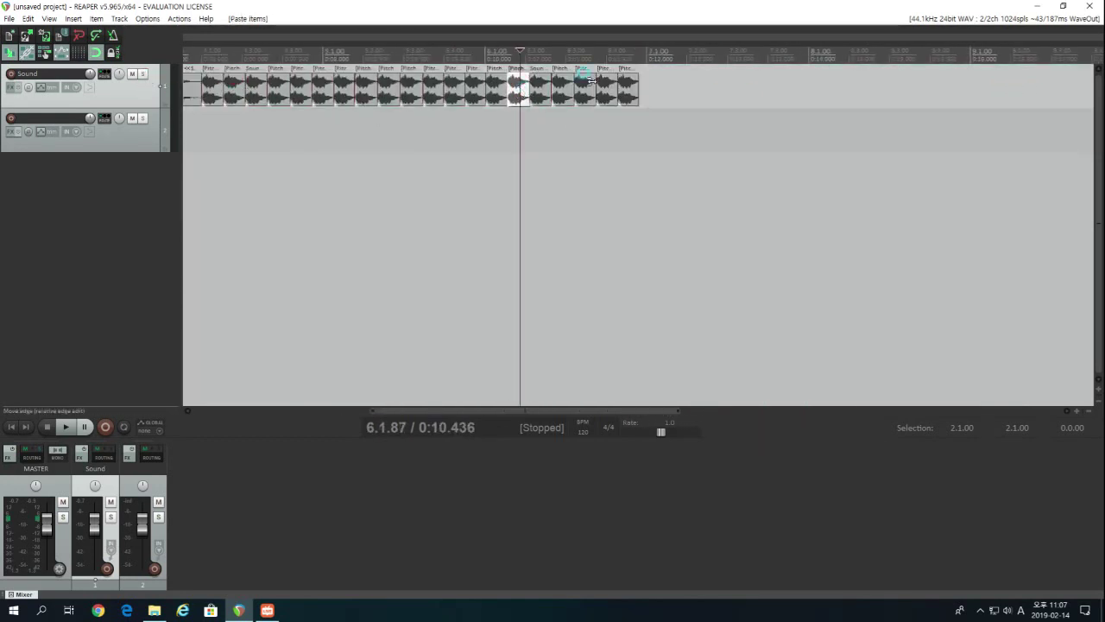
{"action": "left_click", "coordinate": [639, 86]}
{"action": "key", "text": "ctrl+v"}
Append one copy of the +4.00 clip to the end of the sequence
{"action": "left_click_drag", "start_coordinate": [682, 87], "coordinate": [683, 89]}
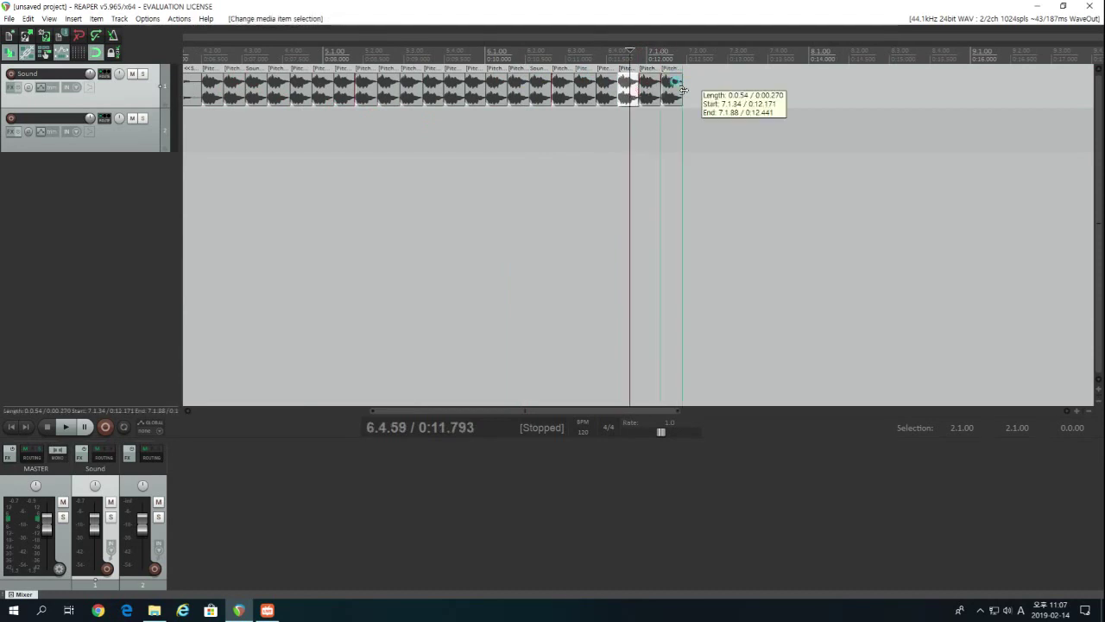
{"action": "scroll", "coordinate": [595, 122], "scroll_direction": "up", "scroll_amount": 2}
{"action": "left_click", "coordinate": [590, 117]}
{"action": "scroll", "coordinate": [661, 131], "scroll_direction": "up", "scroll_amount": 2}
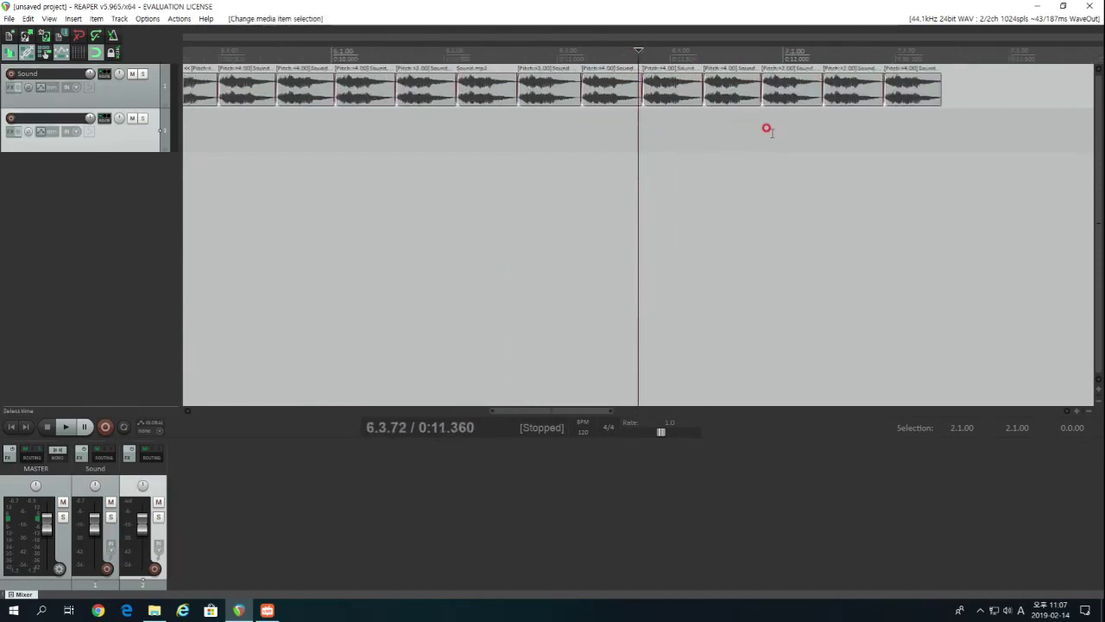
Append one +2.00 clip and one clip at original pitch to the end of the sequence
{"action": "left_click", "coordinate": [855, 99]}
{"action": "key", "text": "ctrl+v"}
{"action": "key", "text": "KP_9"}
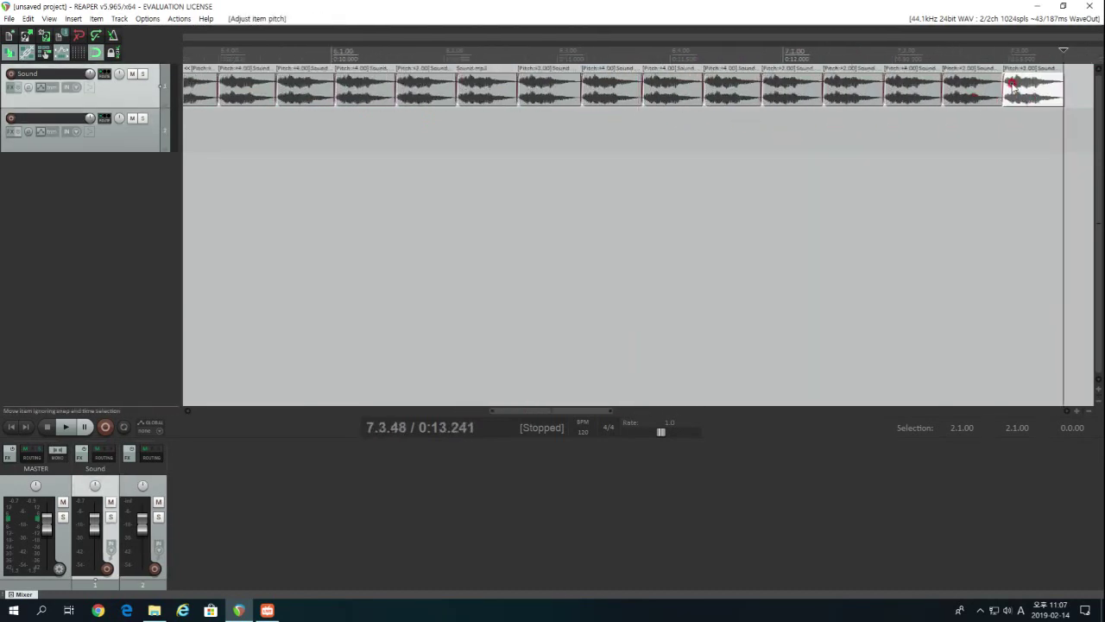
Play the whole arrangement from the start of the project, then stop playback
{"action": "scroll", "coordinate": [547, 40], "scroll_direction": "down", "scroll_amount": 5}
{"action": "scroll", "coordinate": [547, 40], "scroll_direction": "down", "scroll_amount": 3}
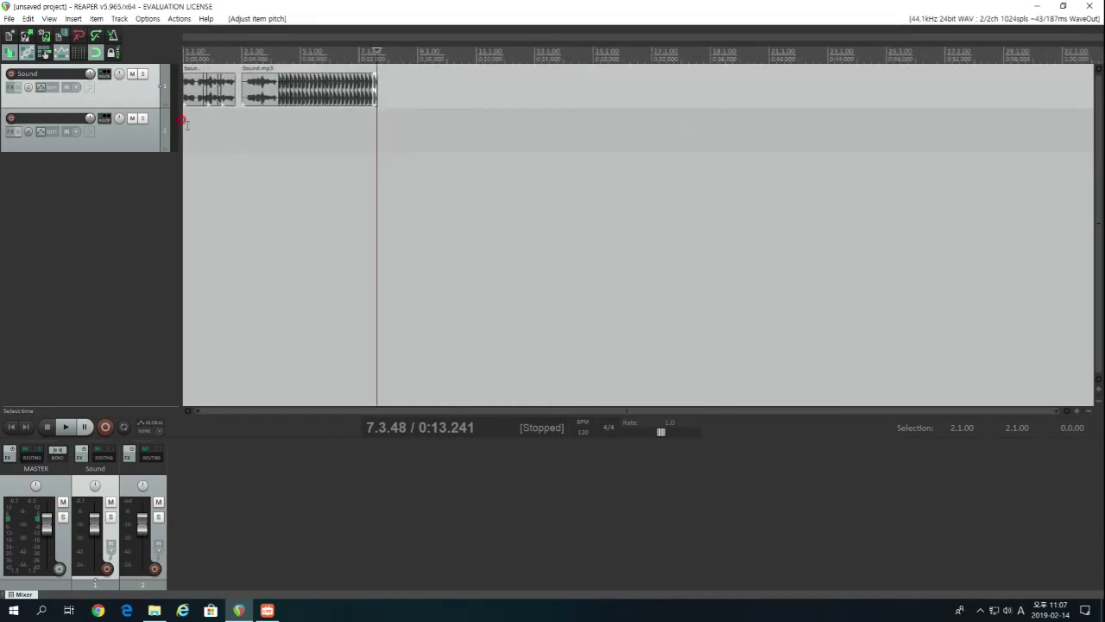
{"action": "left_click", "coordinate": [184, 122]}
{"action": "scroll", "coordinate": [259, 123], "scroll_direction": "up", "scroll_amount": 3}
{"action": "key", "text": "space"}
{"action": "scroll", "coordinate": [340, 130], "scroll_direction": "up", "scroll_amount": 1}
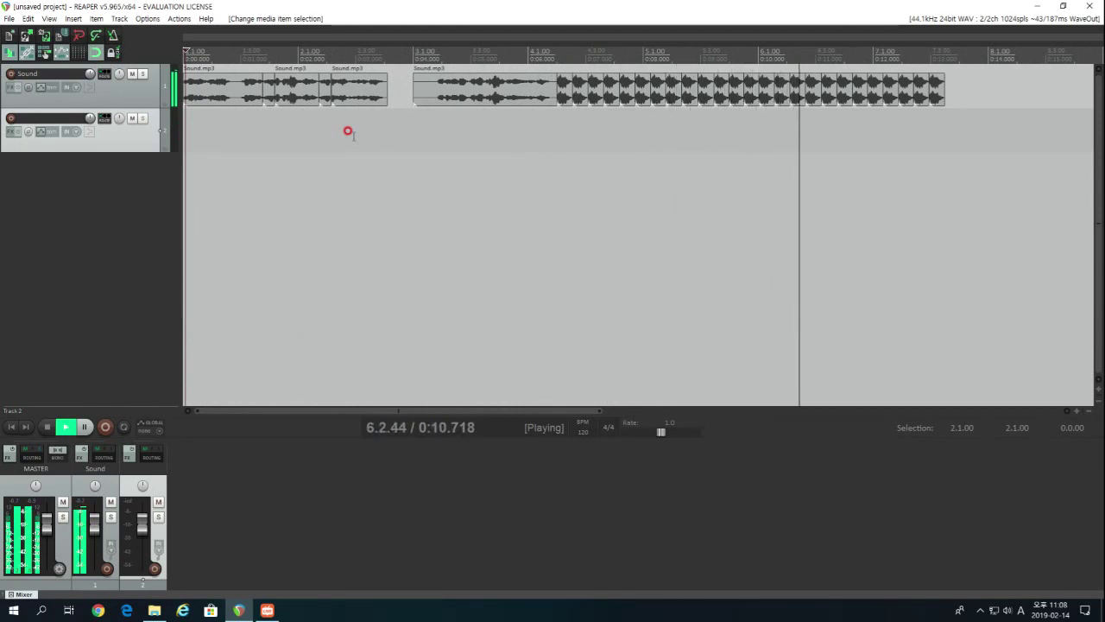
{"action": "key", "text": "space"}
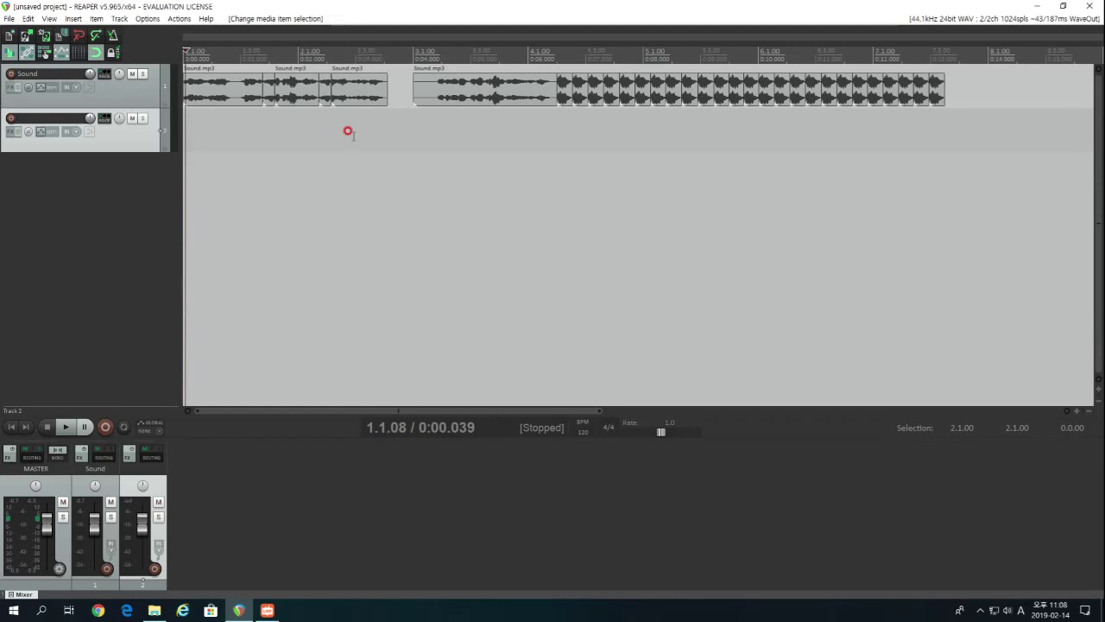
{"action": "scroll", "coordinate": [404, 181], "scroll_direction": "up", "scroll_amount": 3}
{"action": "scroll", "coordinate": [403, 177], "scroll_direction": "down", "scroll_amount": 2}
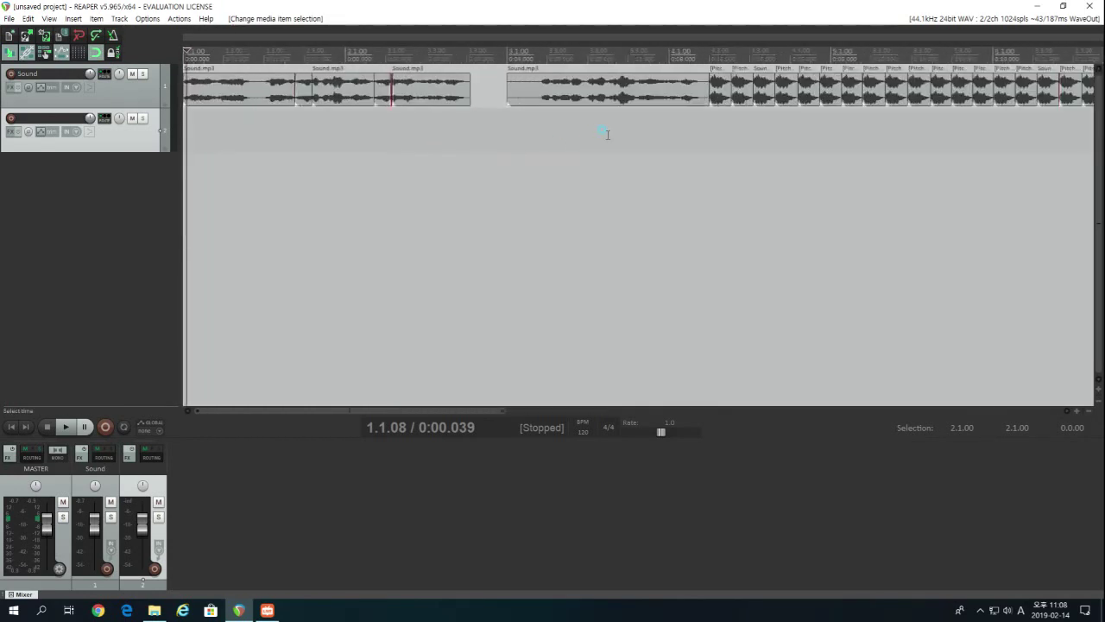
{"action": "scroll", "coordinate": [595, 131], "scroll_direction": "down", "scroll_amount": 3}
{"action": "scroll", "coordinate": [575, 127], "scroll_direction": "up", "scroll_amount": 3}
{"action": "scroll", "coordinate": [560, 130], "scroll_direction": "down", "scroll_amount": 3}
{"action": "left_click", "coordinate": [582, 121]}
{"action": "scroll", "coordinate": [578, 124], "scroll_direction": "down", "scroll_amount": 3}
{"action": "scroll", "coordinate": [402, 141], "scroll_direction": "up", "scroll_amount": 6}
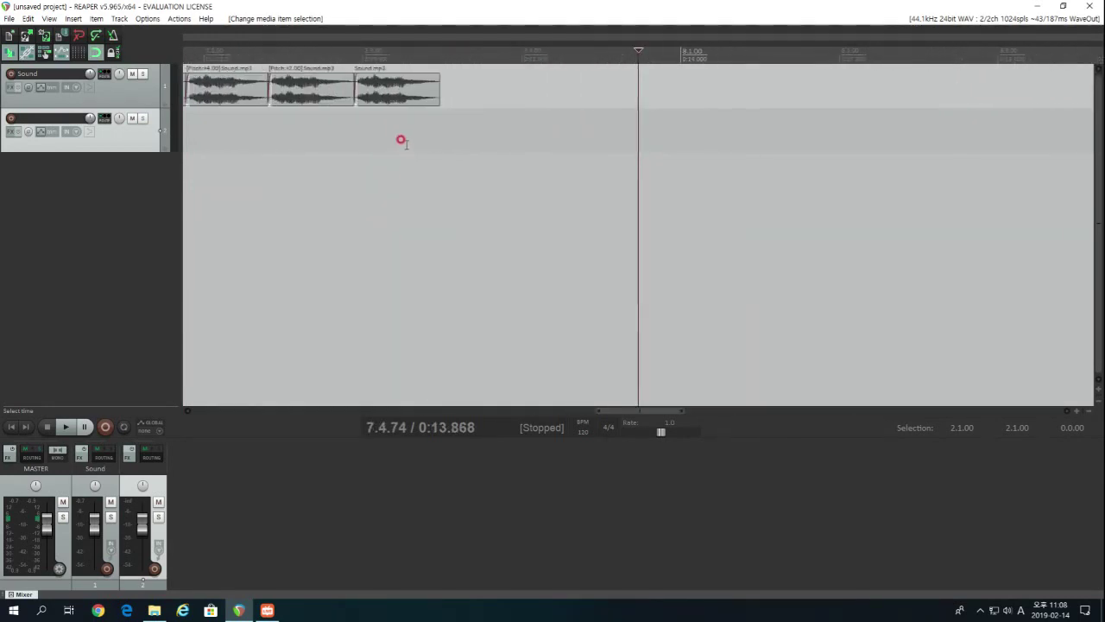
{"action": "scroll", "coordinate": [402, 140], "scroll_direction": "down", "scroll_amount": 3}
{"action": "left_click", "coordinate": [197, 117]}
{"action": "scroll", "coordinate": [215, 124], "scroll_direction": "up", "scroll_amount": 2}
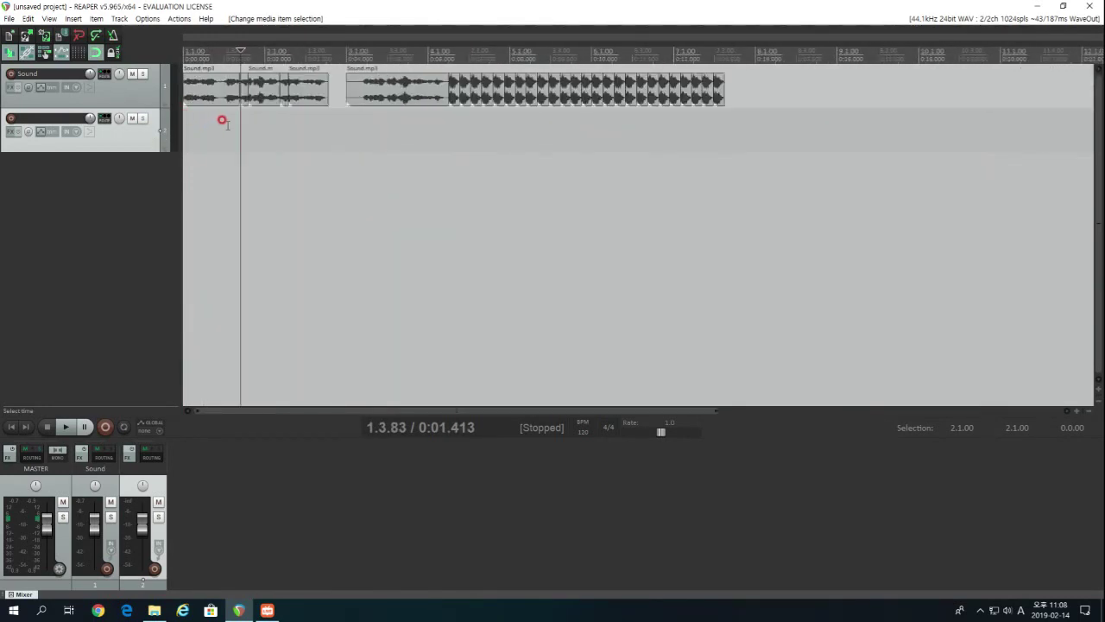
{"action": "left_click", "coordinate": [473, 134]}
{"action": "scroll", "coordinate": [476, 133], "scroll_direction": "down", "scroll_amount": 3}
{"action": "scroll", "coordinate": [292, 132], "scroll_direction": "up", "scroll_amount": 4}
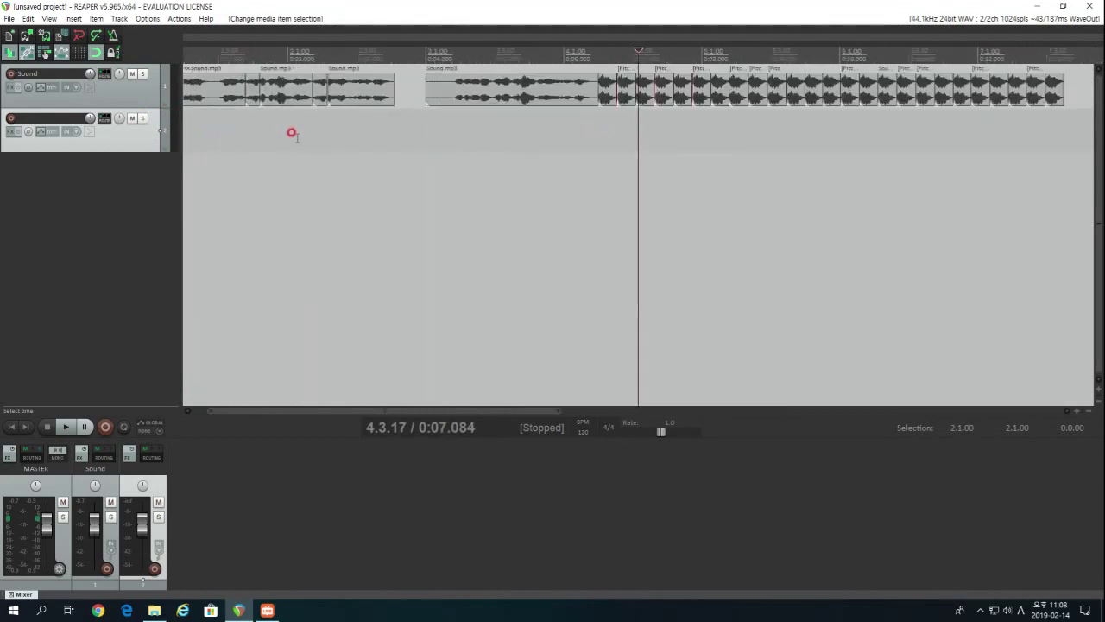
{"action": "scroll", "coordinate": [292, 131], "scroll_direction": "down", "scroll_amount": 3}
{"action": "scroll", "coordinate": [290, 129], "scroll_direction": "up", "scroll_amount": 2}
{"action": "left_click", "coordinate": [289, 129]}
{"action": "scroll", "coordinate": [289, 130], "scroll_direction": "up", "scroll_amount": 2}
{"action": "scroll", "coordinate": [293, 128], "scroll_direction": "down", "scroll_amount": 3}
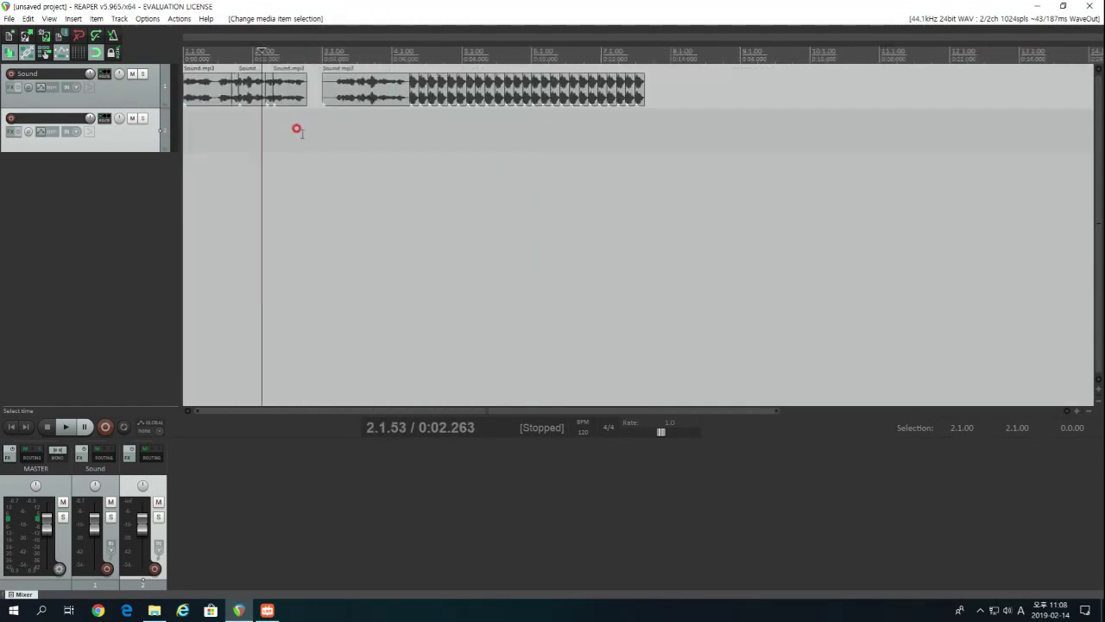
{"action": "left_click", "coordinate": [365, 126]}
{"action": "scroll", "coordinate": [464, 148], "scroll_direction": "down", "scroll_amount": 3}
{"action": "scroll", "coordinate": [464, 148], "scroll_direction": "up", "scroll_amount": 3}
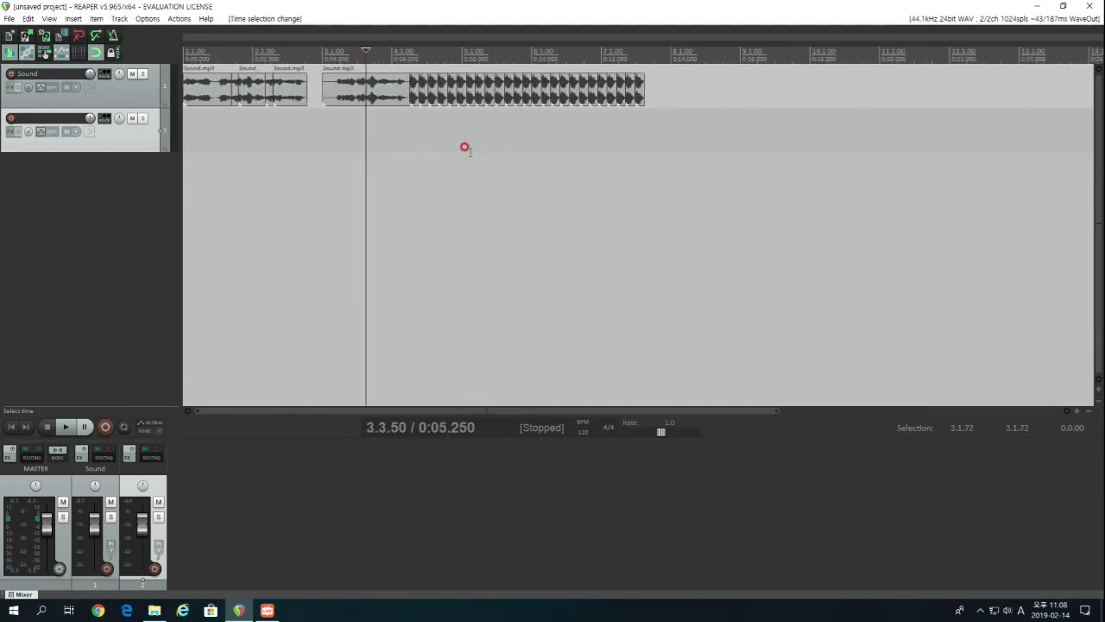
{"action": "left_click", "coordinate": [234, 142]}
{"action": "left_click", "coordinate": [480, 142]}
{"action": "left_click", "coordinate": [588, 144]}
{"action": "left_click", "coordinate": [370, 145]}
{"action": "left_click", "coordinate": [244, 131]}
{"action": "left_click", "coordinate": [224, 132]}
{"action": "left_click", "coordinate": [350, 134]}
{"action": "left_click", "coordinate": [419, 130]}
{"action": "left_click", "coordinate": [523, 130]}
{"action": "left_click", "coordinate": [586, 130]}
{"action": "left_click", "coordinate": [389, 149]}
{"action": "left_click", "coordinate": [251, 131]}
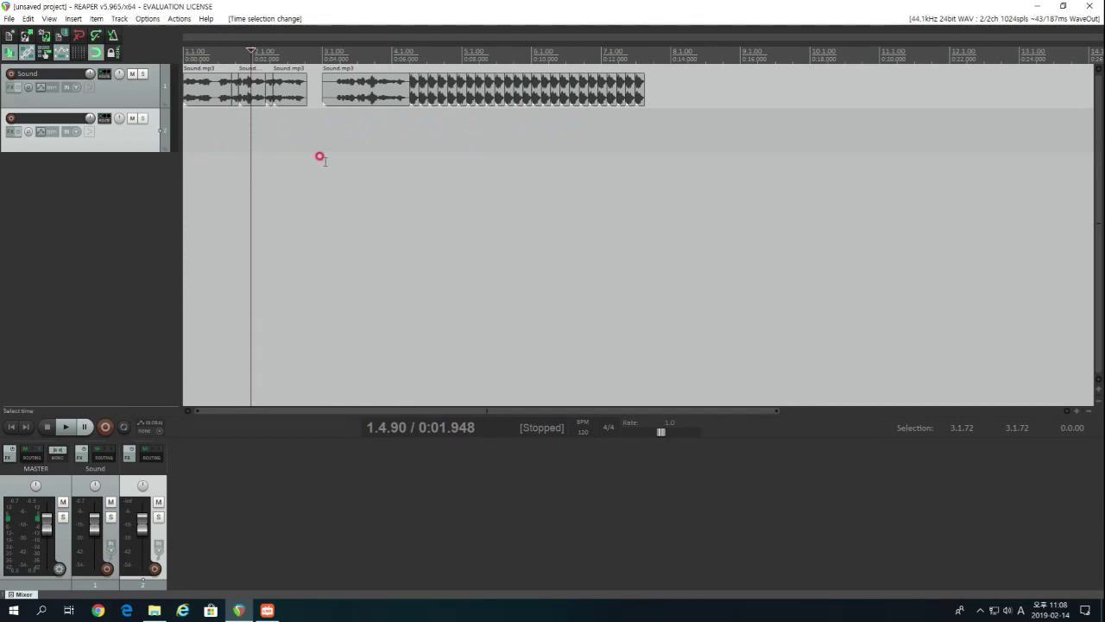
Move the edit cursor to the very start of the project
{"action": "left_click", "coordinate": [192, 102]}
{"action": "left_click", "coordinate": [184, 110]}
{"action": "left_click", "coordinate": [183, 114]}
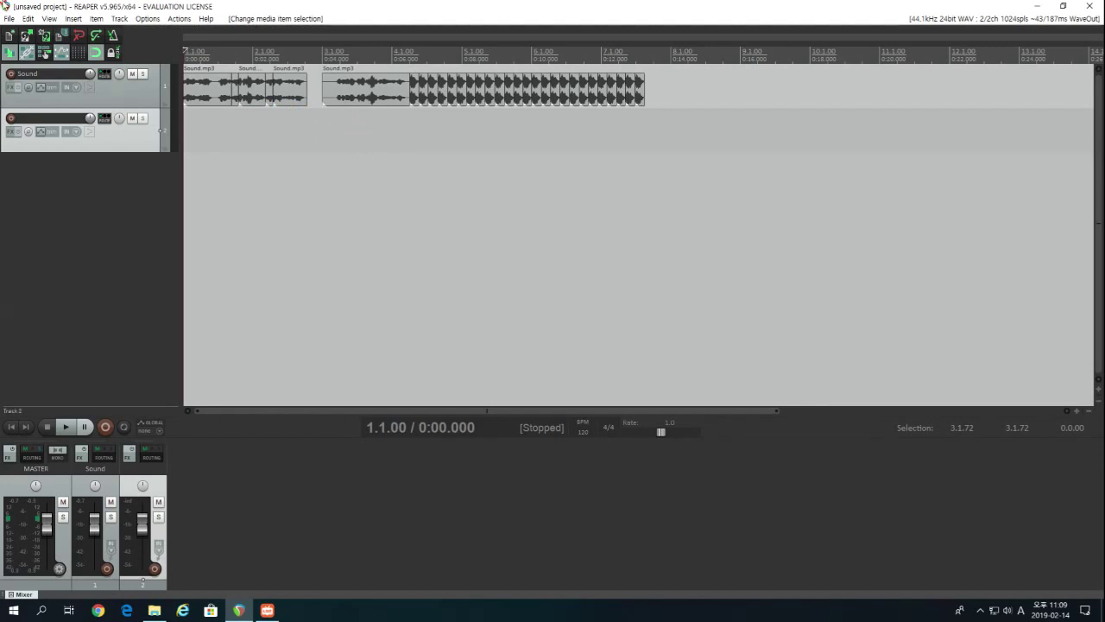
Save the project under the name 파파고의 노래 in the REAPER Media folder
{"action": "left_click", "coordinate": [8, 18]}
{"action": "left_click", "coordinate": [38, 57]}
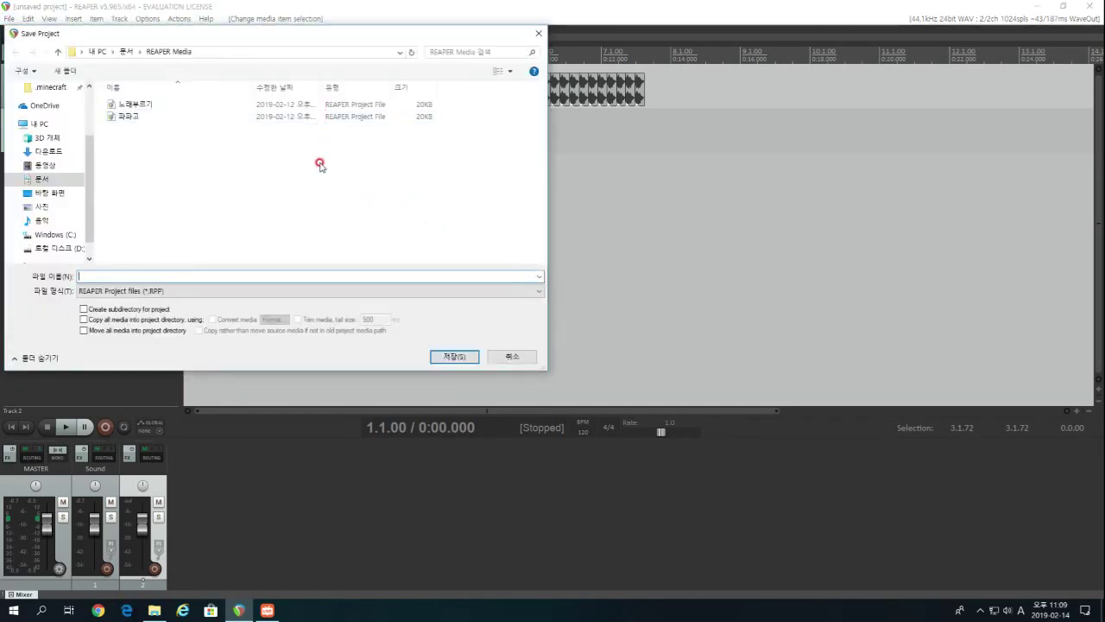
{"action": "left_click", "coordinate": [226, 273]}
{"action": "type", "text": "파파고의 노래"}
{"action": "key", "text": "Return"}
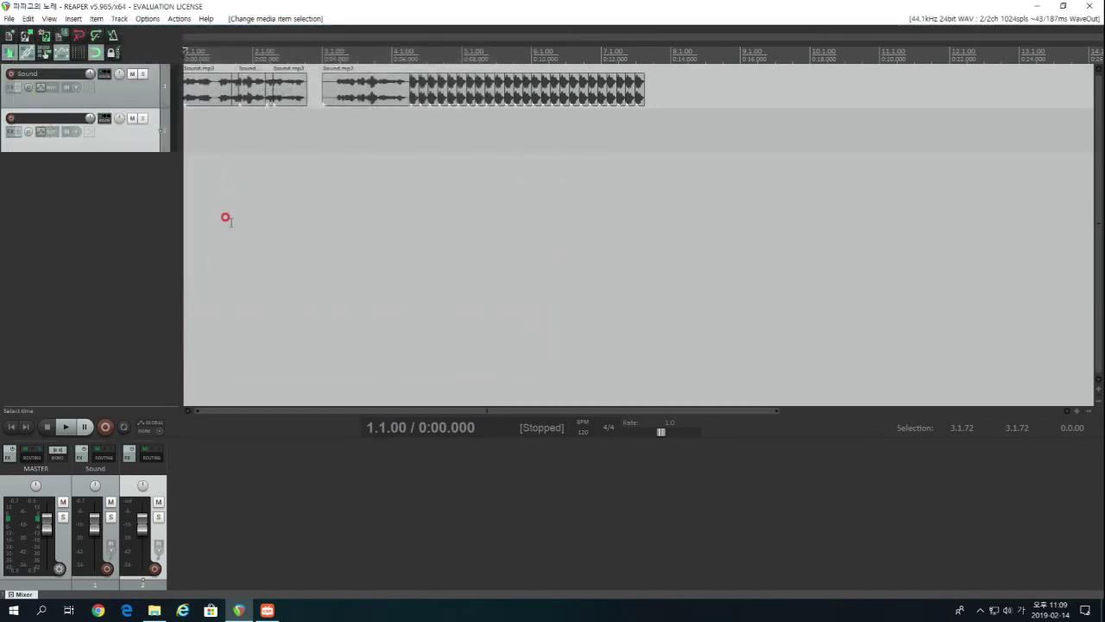
Delete several of the short clips at different places in the melody and save the project
{"action": "left_click", "coordinate": [636, 91]}
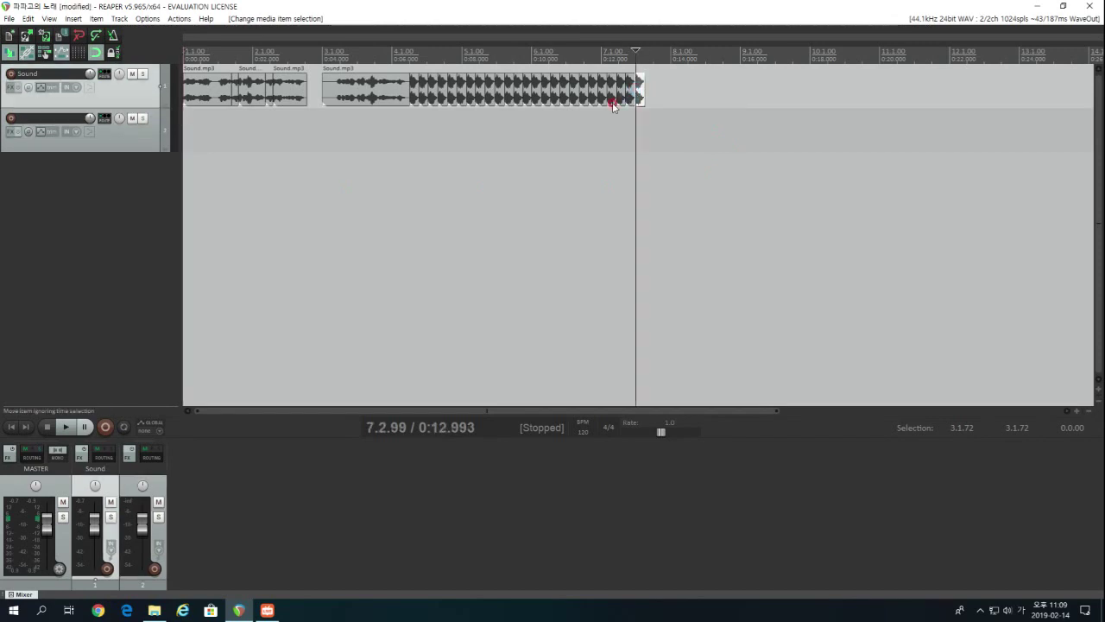
{"action": "left_click", "coordinate": [415, 93]}
{"action": "key", "text": "s"}
{"action": "left_click", "coordinate": [439, 93]}
{"action": "key", "text": "s"}
{"action": "left_click", "coordinate": [473, 93]}
{"action": "key", "text": "s"}
{"action": "left_click_drag", "start_coordinate": [524, 101], "coordinate": [636, 94]}
{"action": "left_click", "coordinate": [574, 235]}
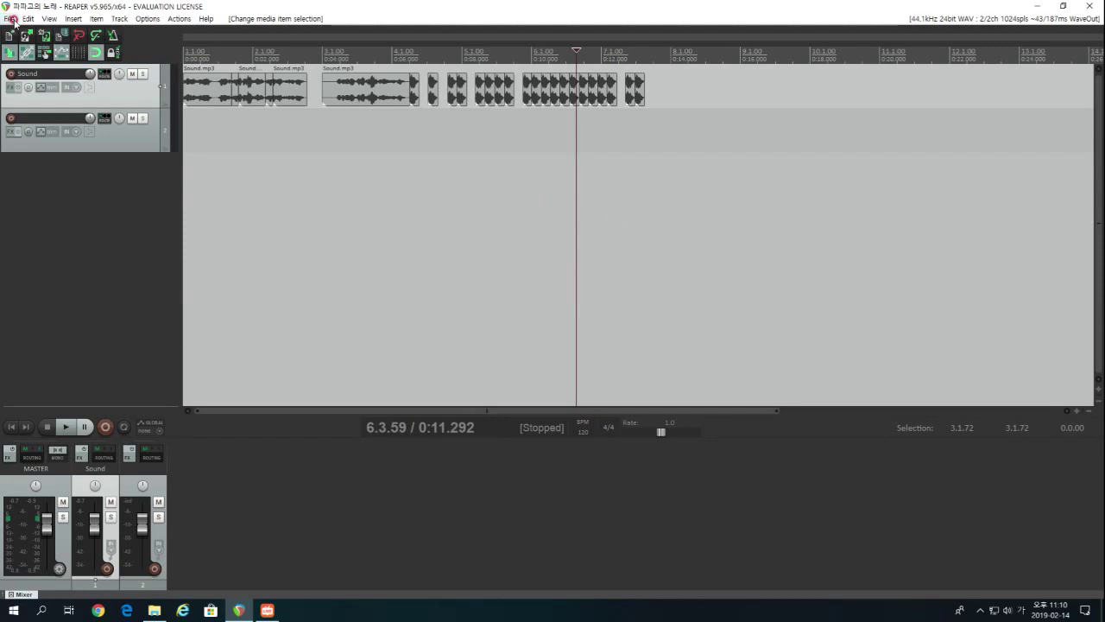
Delete a few more clips from the middle of the melody and save the project as 파파고의 노래(2)
{"action": "left_click_drag", "start_coordinate": [479, 91], "coordinate": [587, 90]}
{"action": "key", "text": "Delete"}
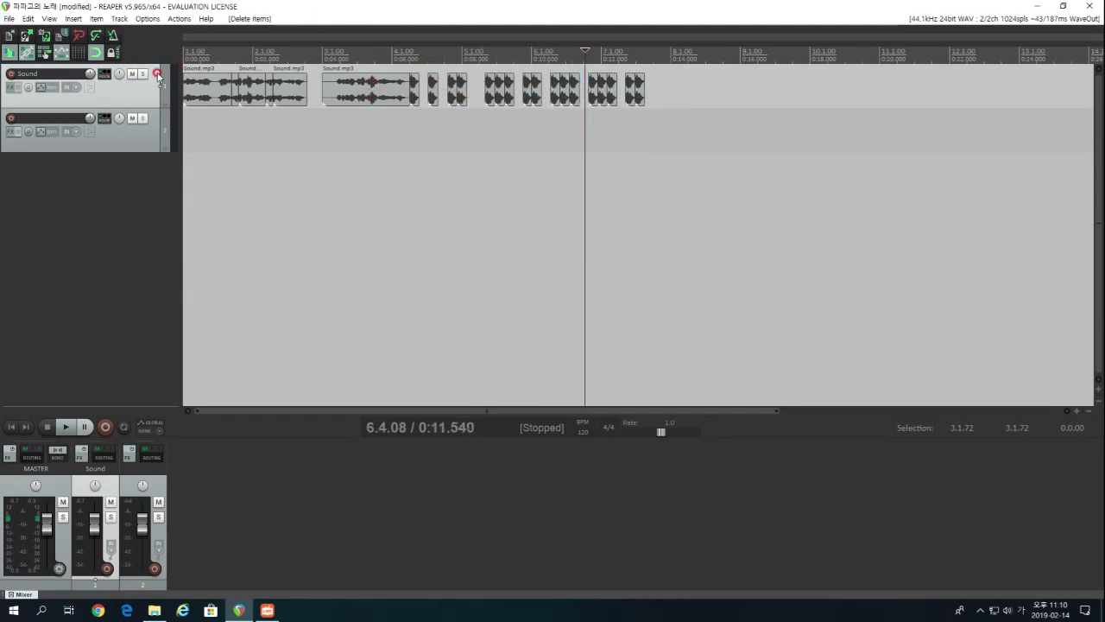
{"action": "left_click", "coordinate": [7, 19]}
{"action": "left_click", "coordinate": [99, 76]}
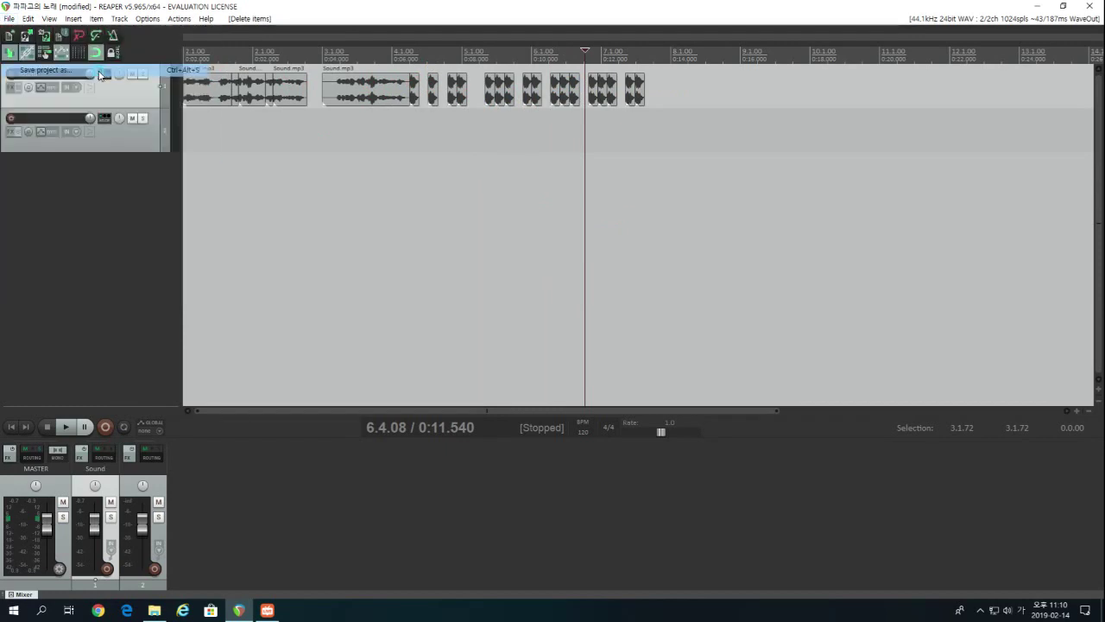
{"action": "key", "text": "End"}
{"action": "type", "text": "(2"}
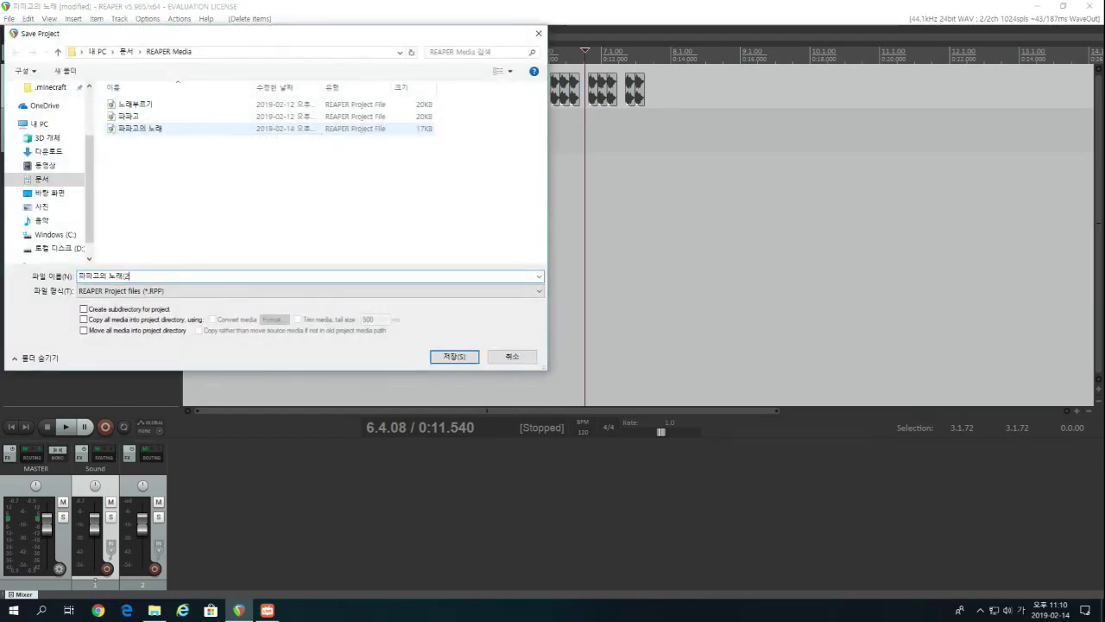
{"action": "key", "text": "Return"}
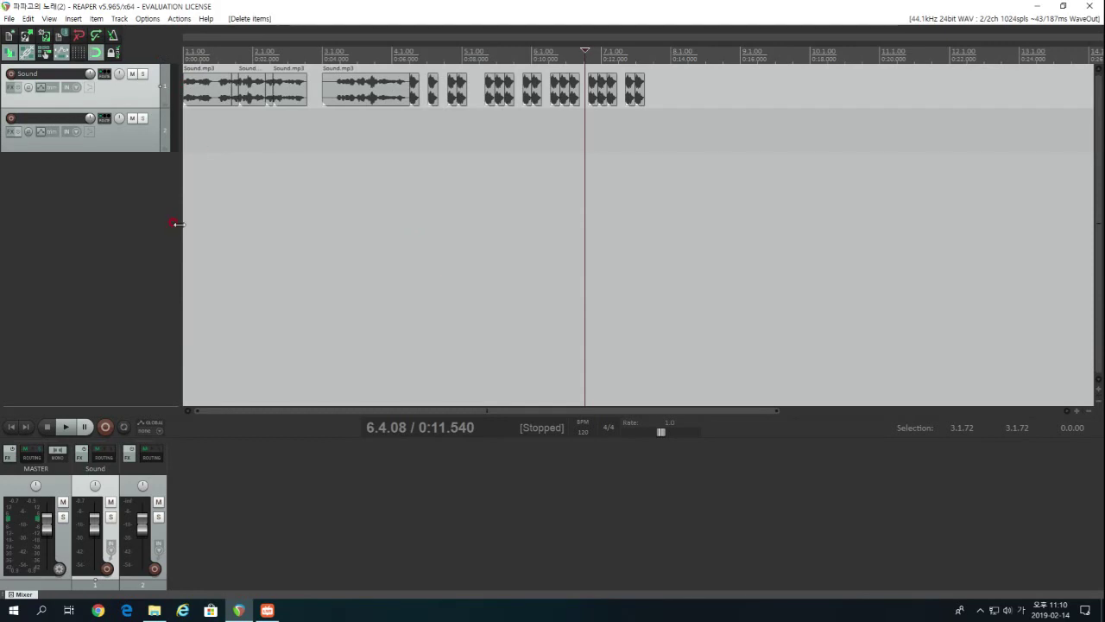
Open the Render to File settings for the project and check the output file name
{"action": "left_click", "coordinate": [10, 23]}
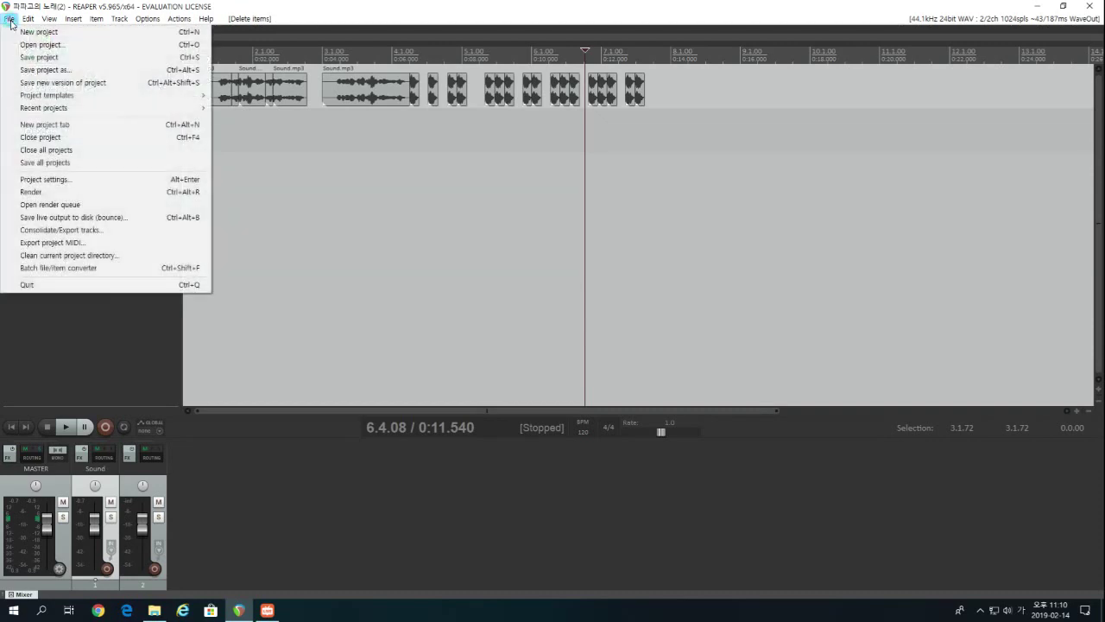
{"action": "left_click", "coordinate": [106, 193]}
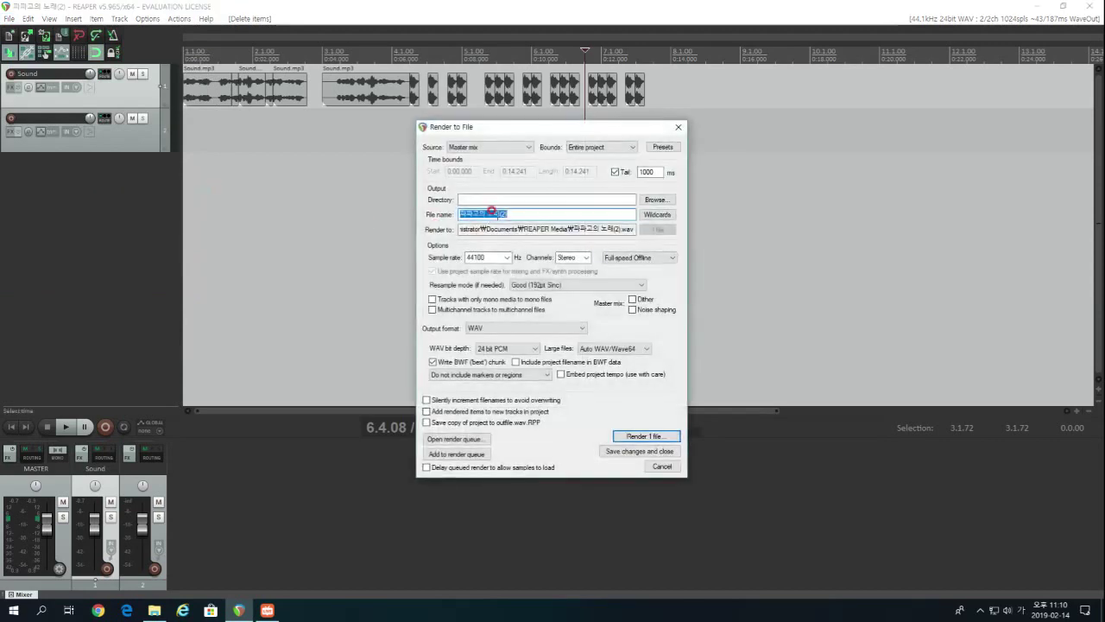
{"action": "left_click", "coordinate": [548, 219]}
{"action": "left_click", "coordinate": [543, 214]}
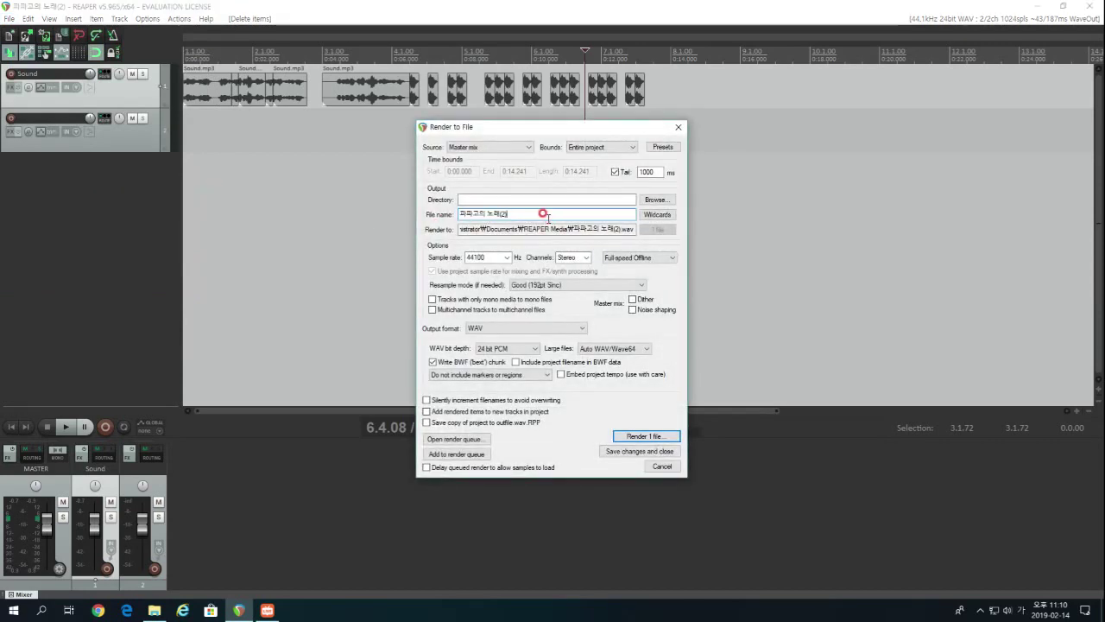
Examine the render bounds choices, the output file name and path, and the options for choosing an output directory
{"action": "left_click", "coordinate": [600, 146]}
{"action": "left_click", "coordinate": [577, 193]}
{"action": "left_click", "coordinate": [523, 229]}
{"action": "left_click", "coordinate": [589, 149]}
{"action": "left_click", "coordinate": [583, 147]}
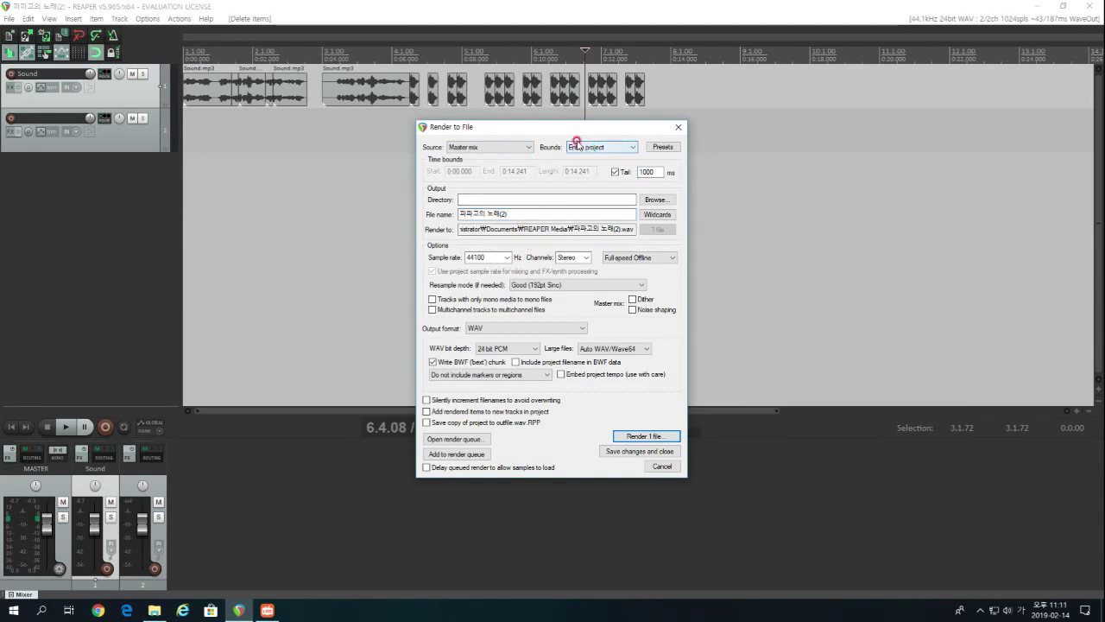
{"action": "left_click", "coordinate": [581, 198]}
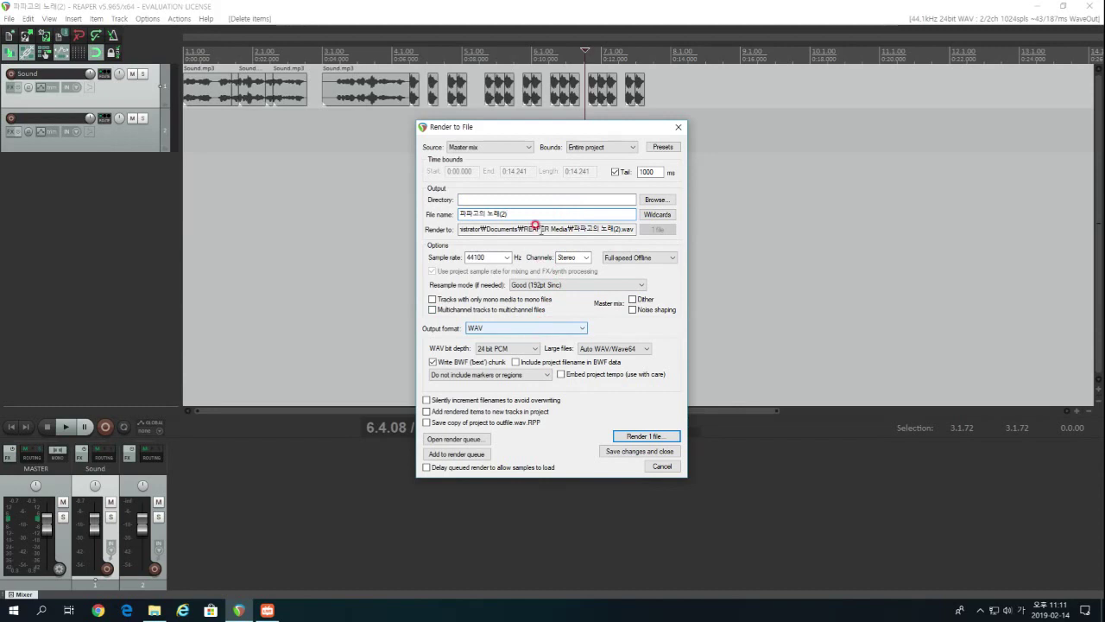
{"action": "left_click", "coordinate": [572, 199]}
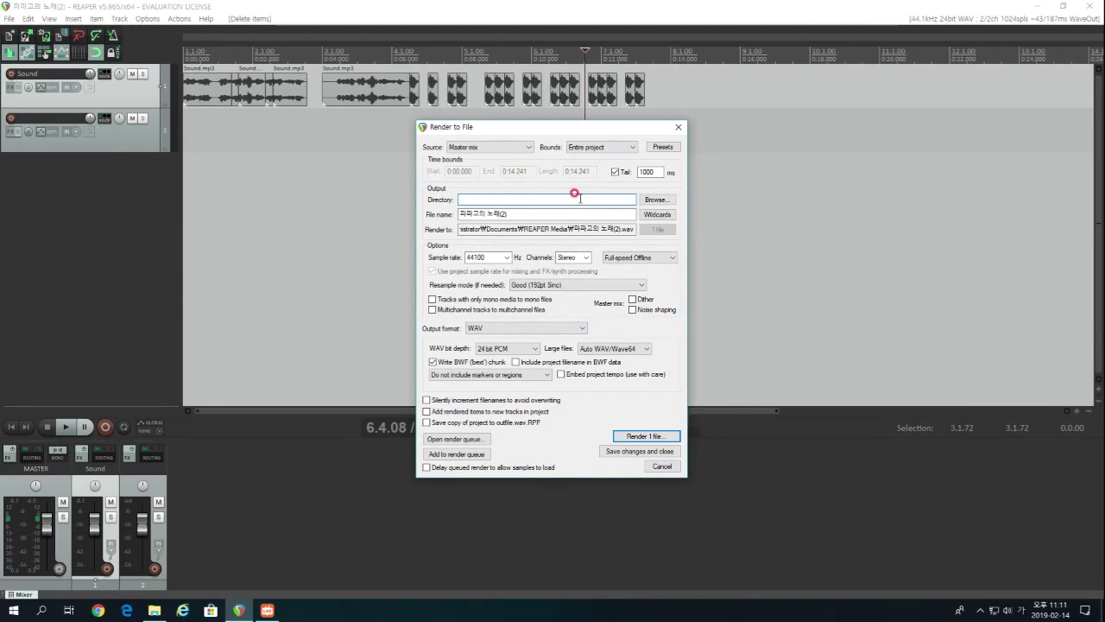
{"action": "left_click", "coordinate": [644, 200]}
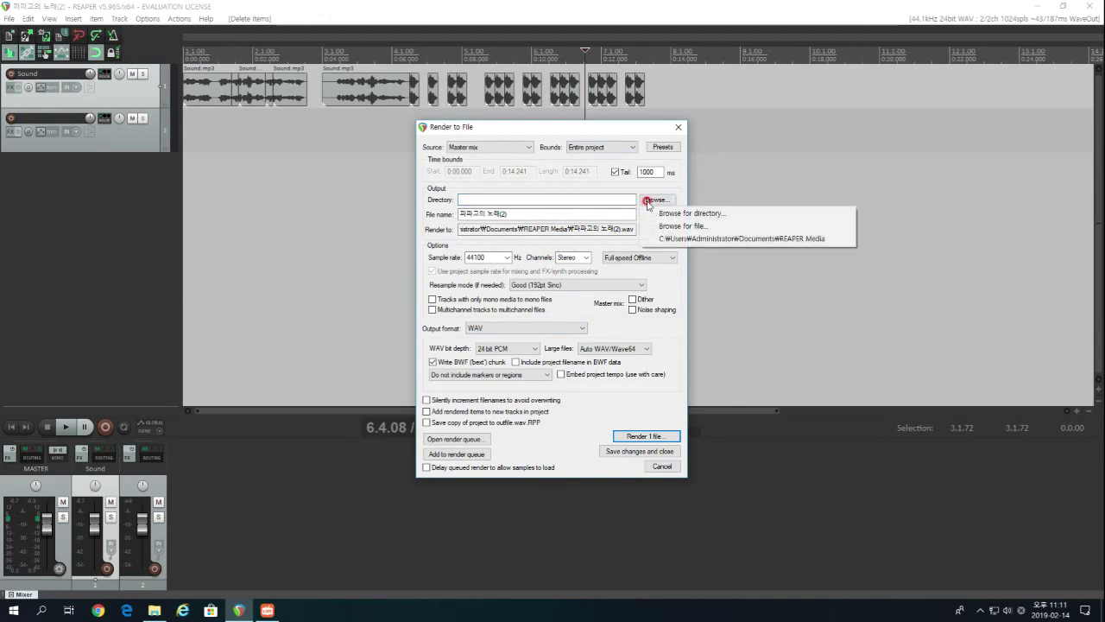
{"action": "left_click", "coordinate": [662, 214]}
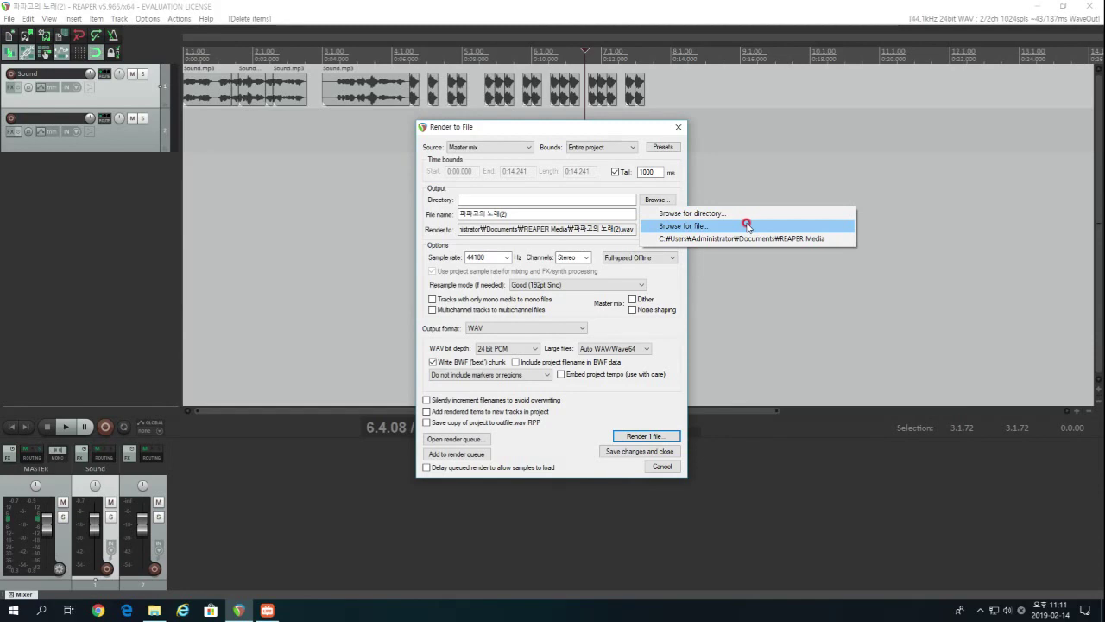
{"action": "left_click", "coordinate": [530, 202]}
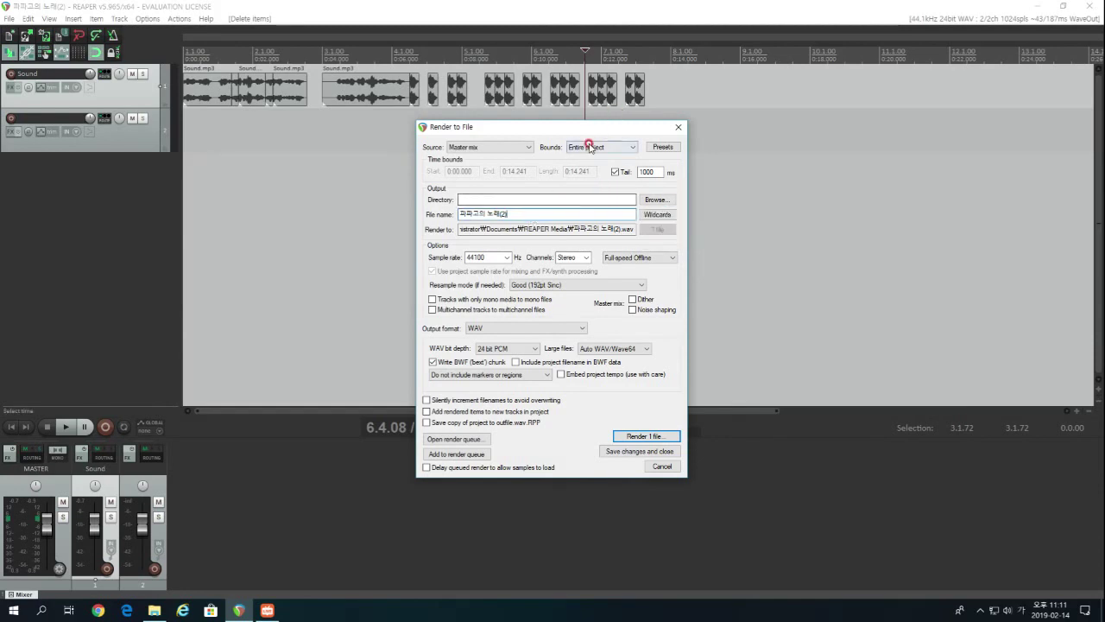
Make a time selection from about 0:00.6 to 0:15.9 and set the render bounds to Time selection
{"action": "left_click", "coordinate": [584, 148]}
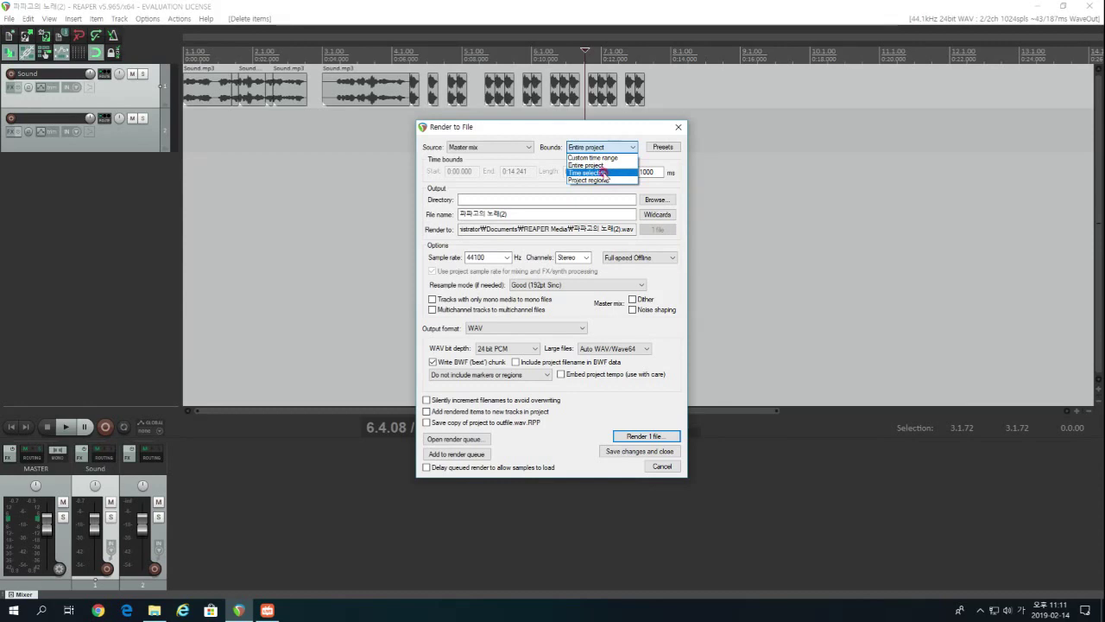
{"action": "left_click", "coordinate": [212, 134]}
{"action": "left_click_drag", "start_coordinate": [203, 135], "coordinate": [737, 135]}
{"action": "left_click", "coordinate": [571, 147]}
{"action": "left_click", "coordinate": [605, 167]}
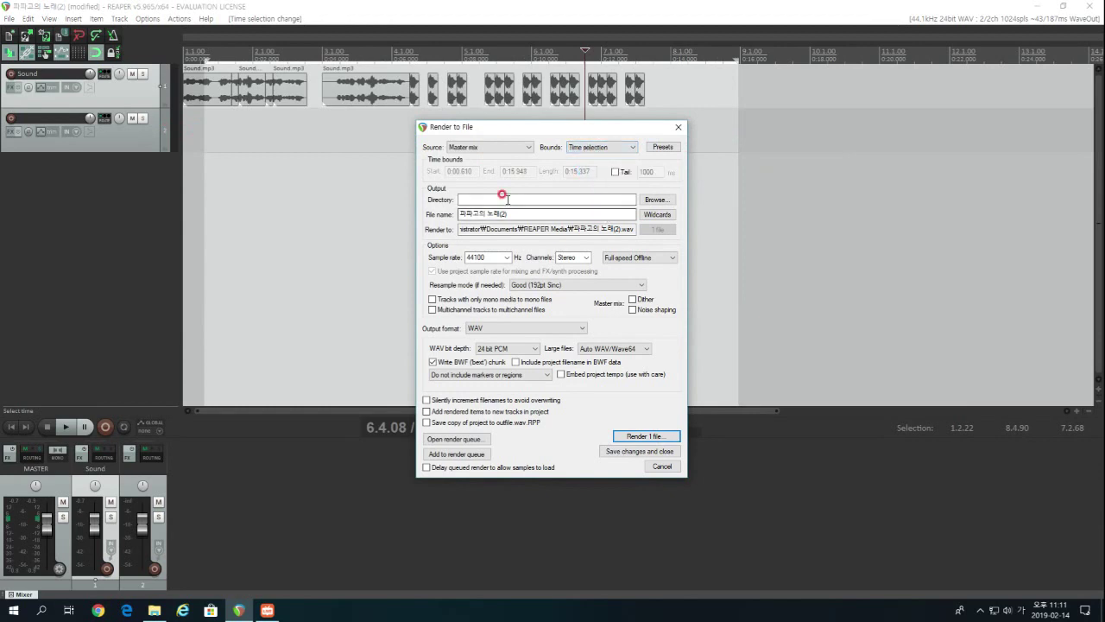
Set the render bounds to Entire project and paste a clip far beyond the melody, about 43 minutes along the timeline
{"action": "left_click", "coordinate": [601, 147]}
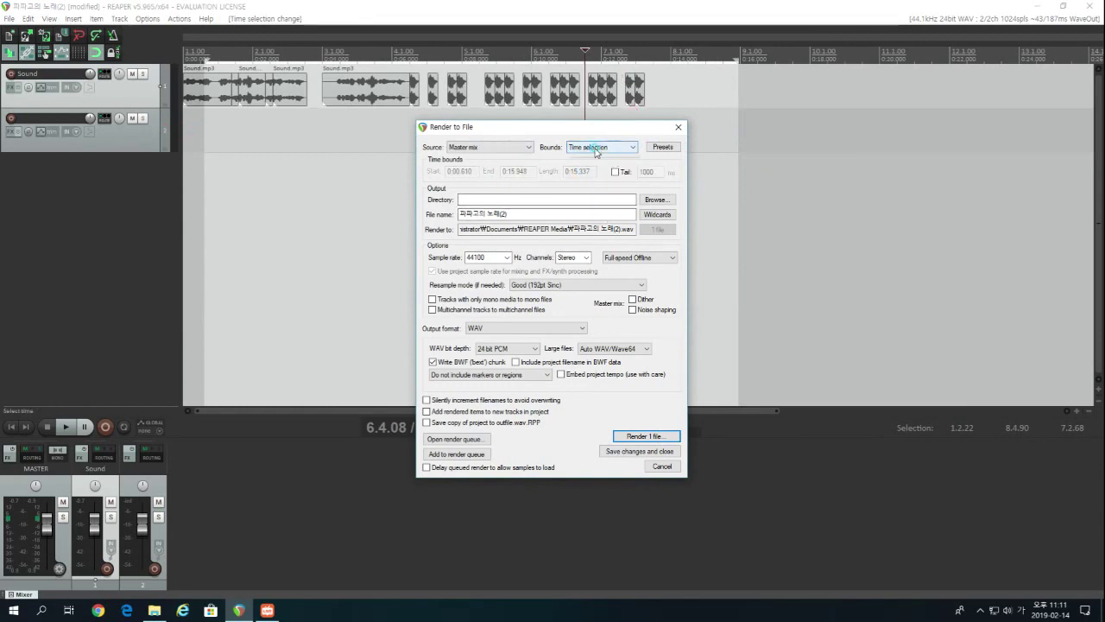
{"action": "left_click", "coordinate": [605, 167]}
{"action": "left_click", "coordinate": [644, 103]}
{"action": "scroll", "coordinate": [694, 95], "scroll_direction": "down", "scroll_amount": 8}
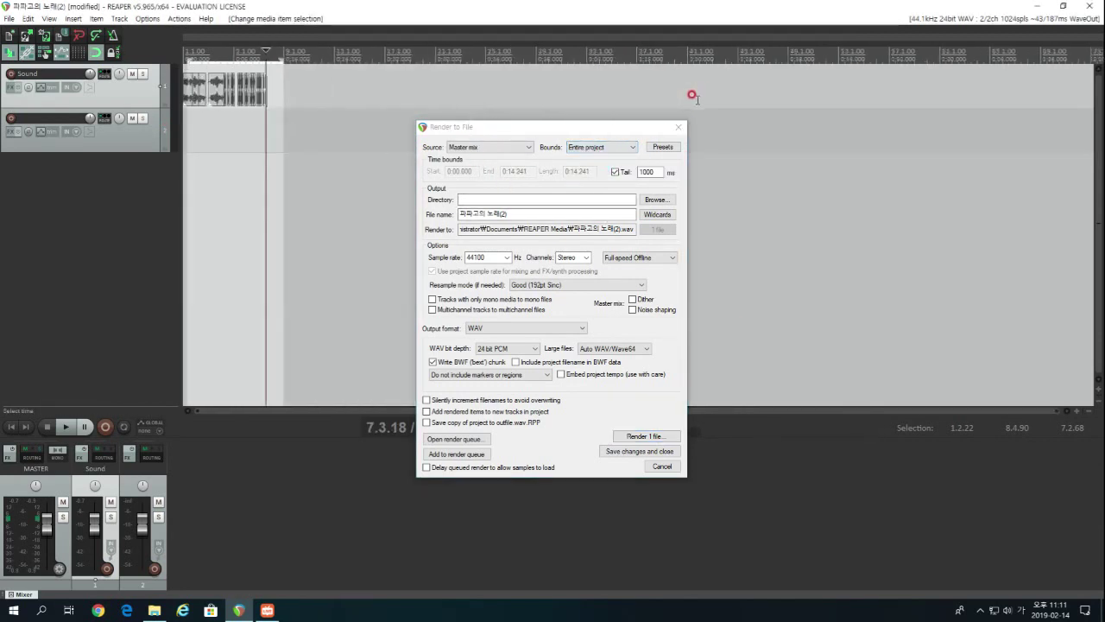
{"action": "key", "text": "ctrl+v"}
{"action": "scroll", "coordinate": [713, 148], "scroll_direction": "down", "scroll_amount": 6}
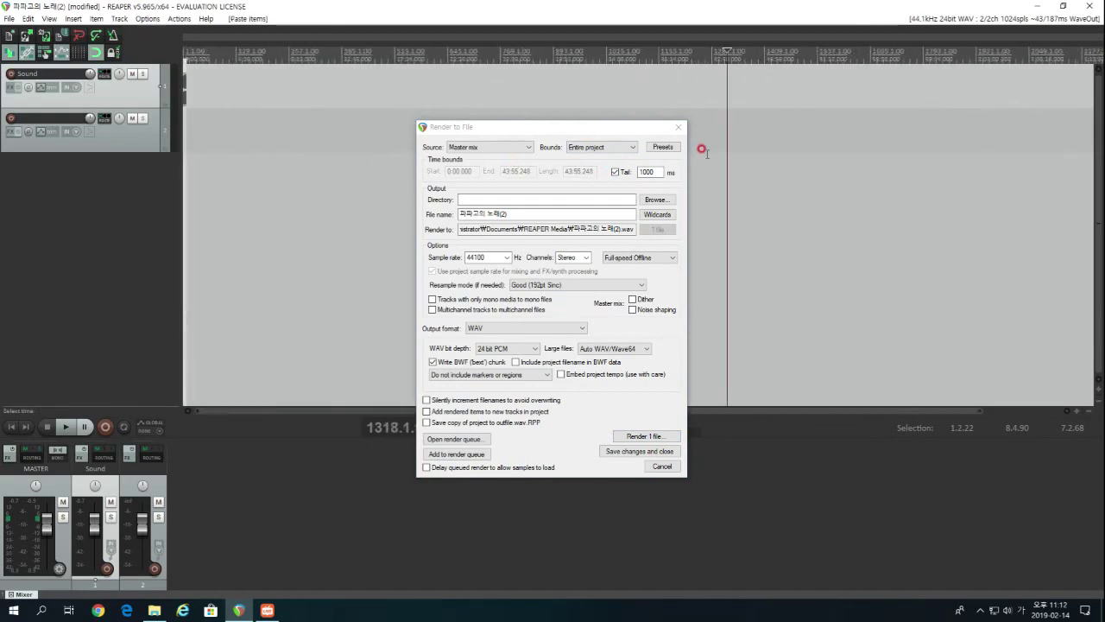
Switch the render bounds from Entire project back to Time selection
{"action": "left_click", "coordinate": [602, 147]}
{"action": "left_click", "coordinate": [596, 173]}
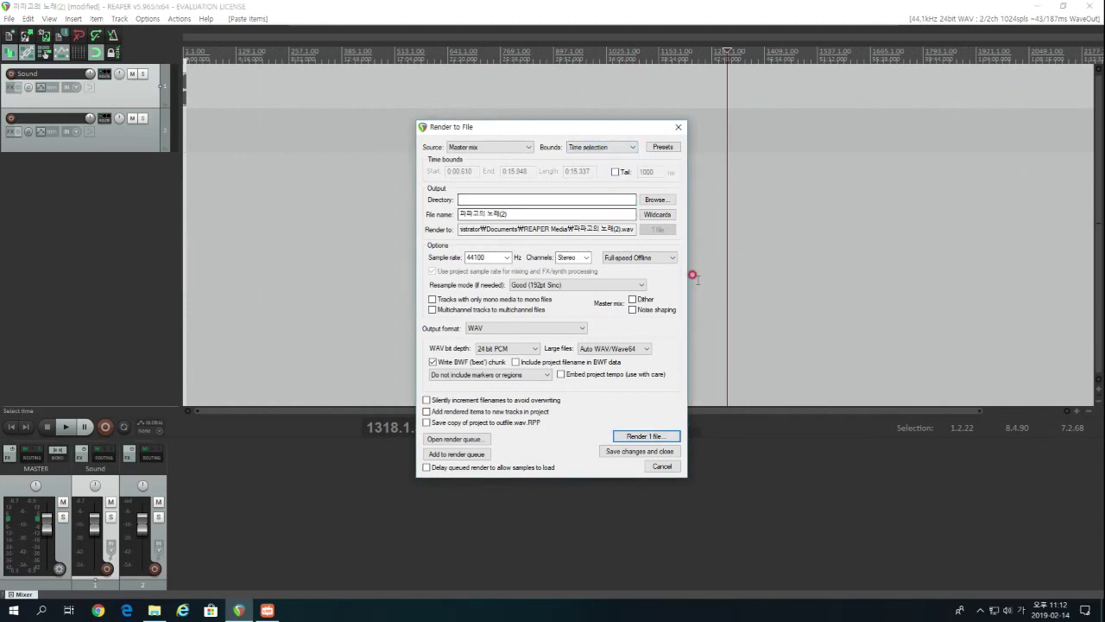
Delete the stray clip about 43 minutes along the timeline and set the render bounds to Entire project
{"action": "scroll", "coordinate": [723, 98], "scroll_direction": "up", "scroll_amount": 8}
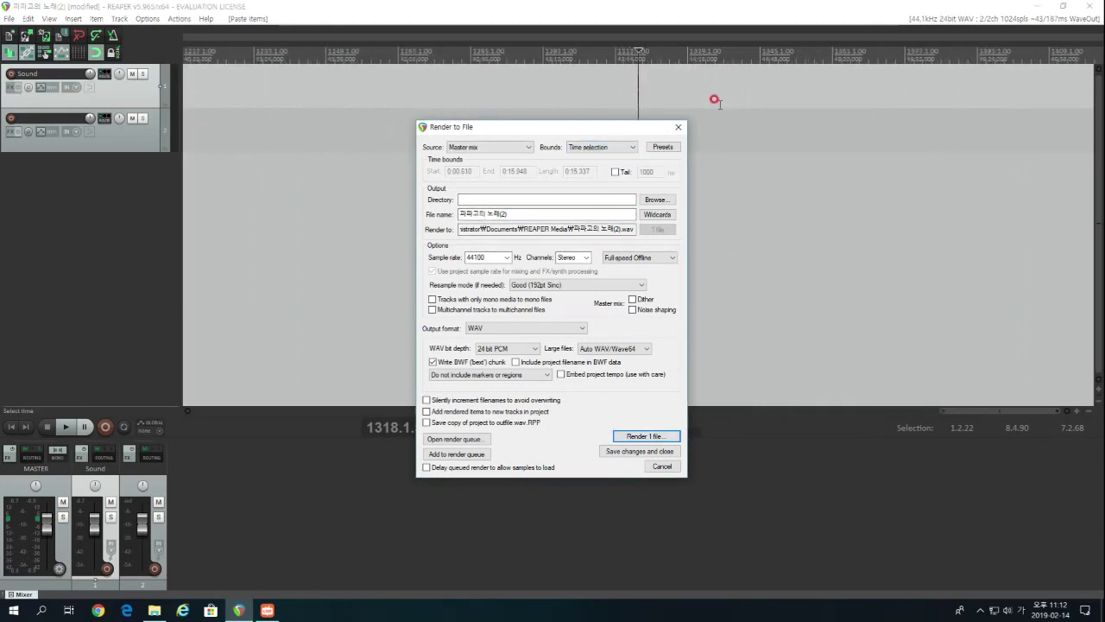
{"action": "scroll", "coordinate": [614, 82], "scroll_direction": "down", "scroll_amount": 10}
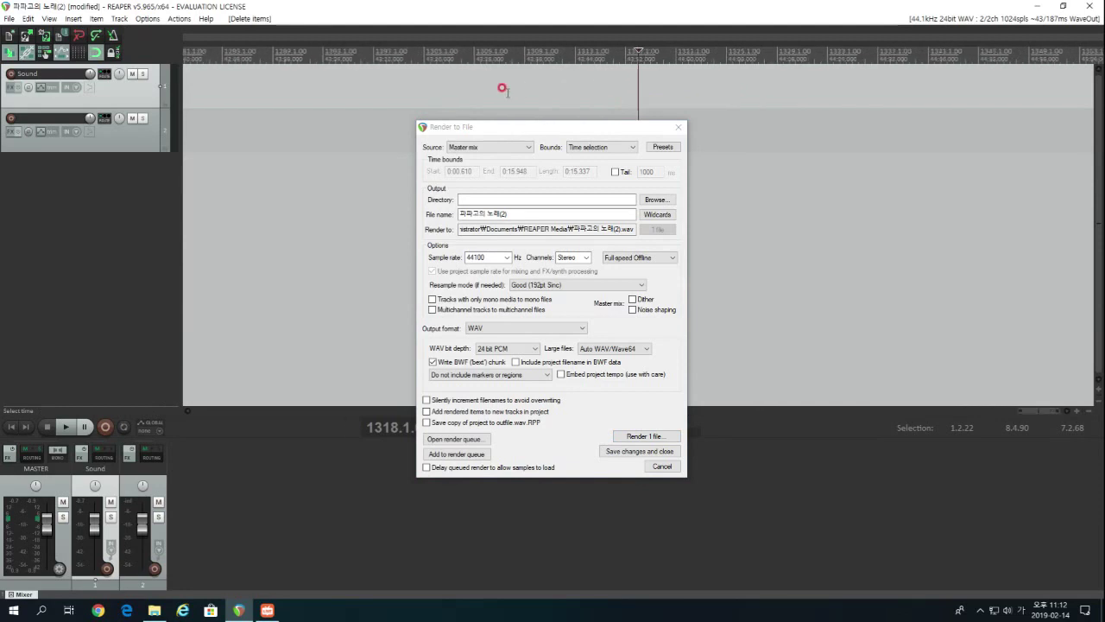
{"action": "left_click", "coordinate": [600, 147]}
{"action": "left_click", "coordinate": [594, 160]}
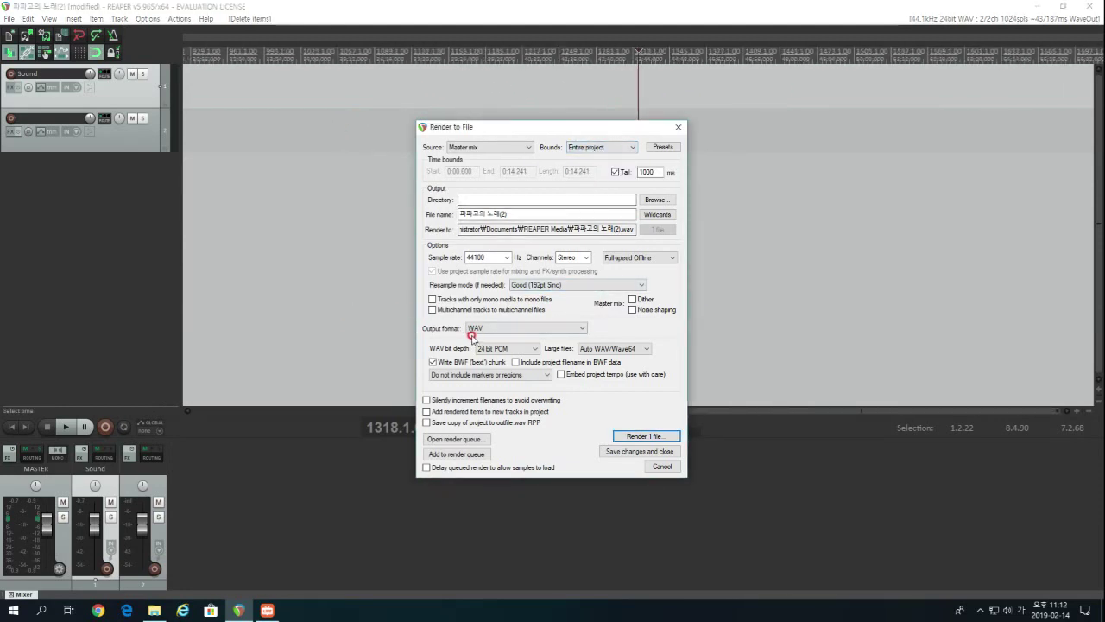
Try MP3, WAV and FLAC in turn as the render output format
{"action": "left_click", "coordinate": [472, 332]}
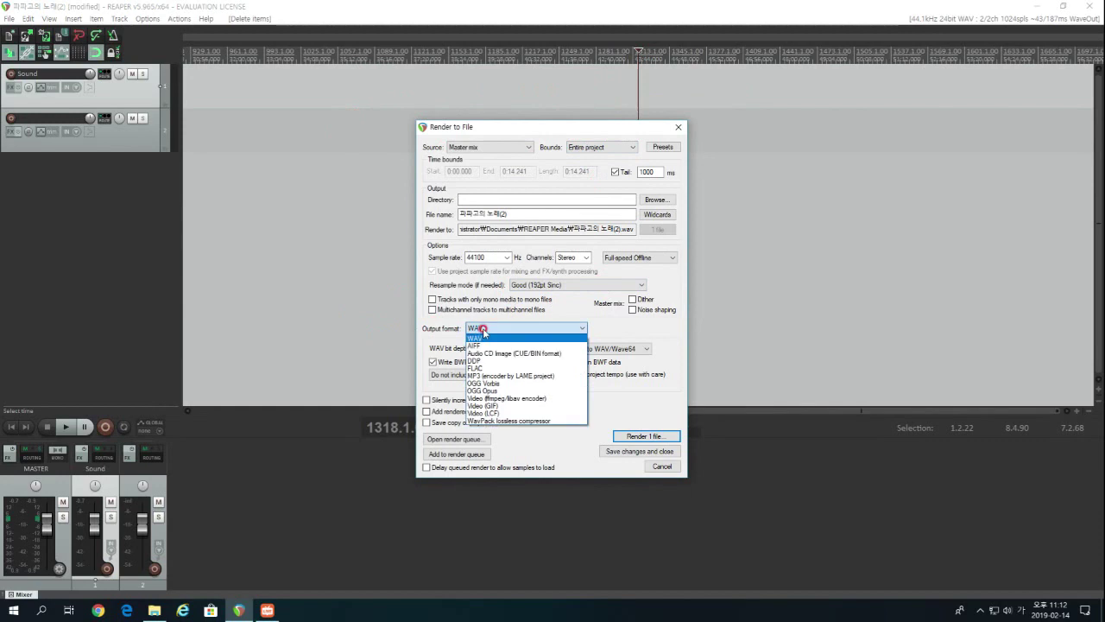
{"action": "left_click", "coordinate": [504, 375]}
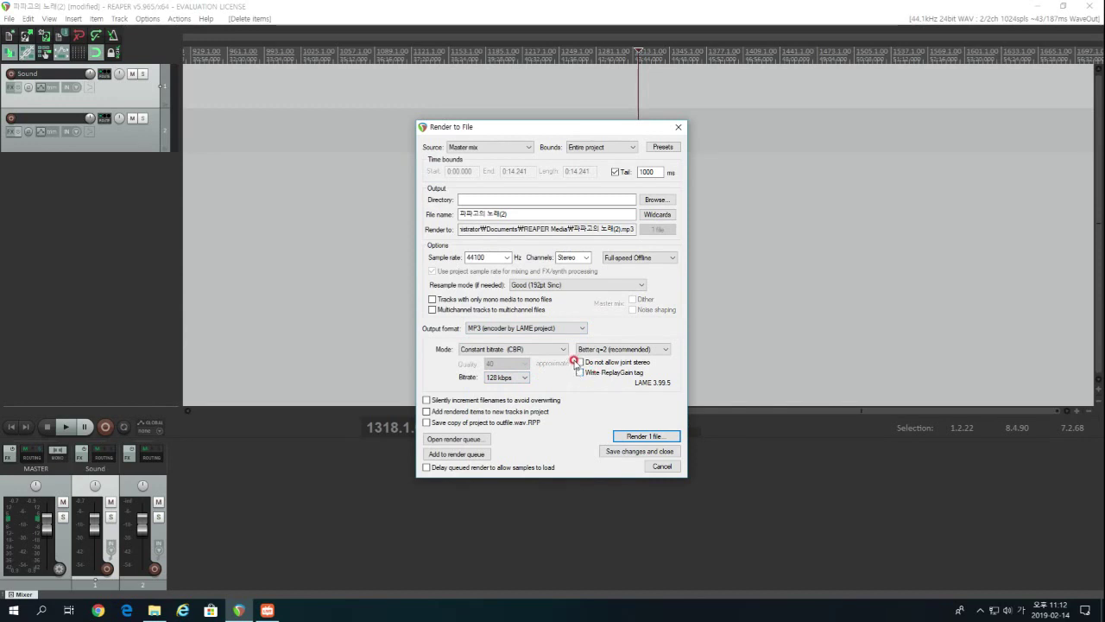
{"action": "left_click", "coordinate": [567, 330]}
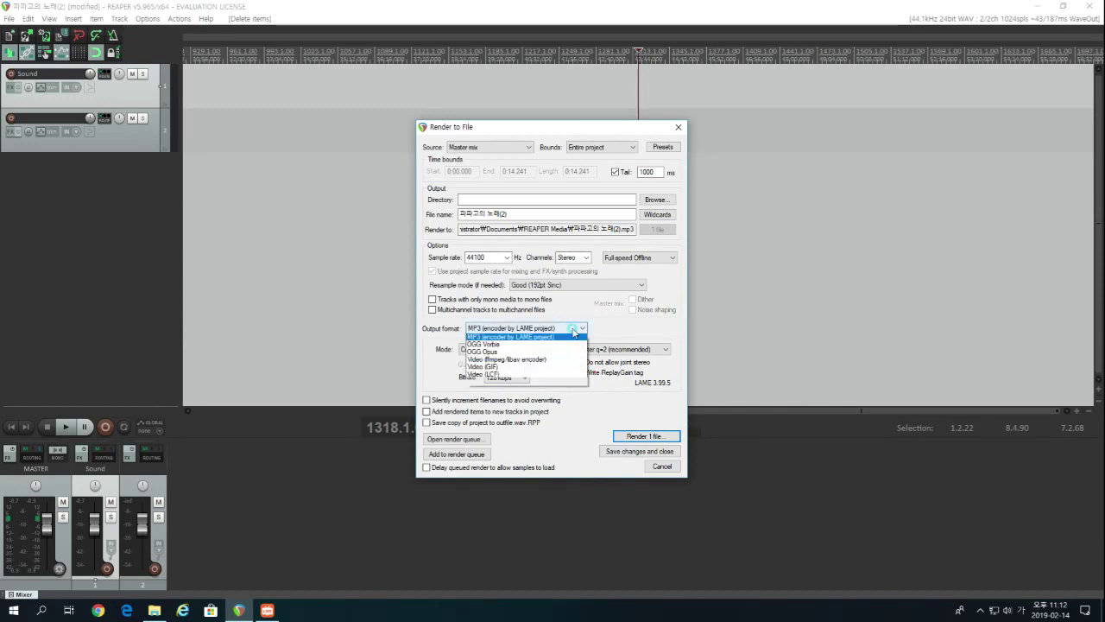
{"action": "left_click", "coordinate": [565, 337]}
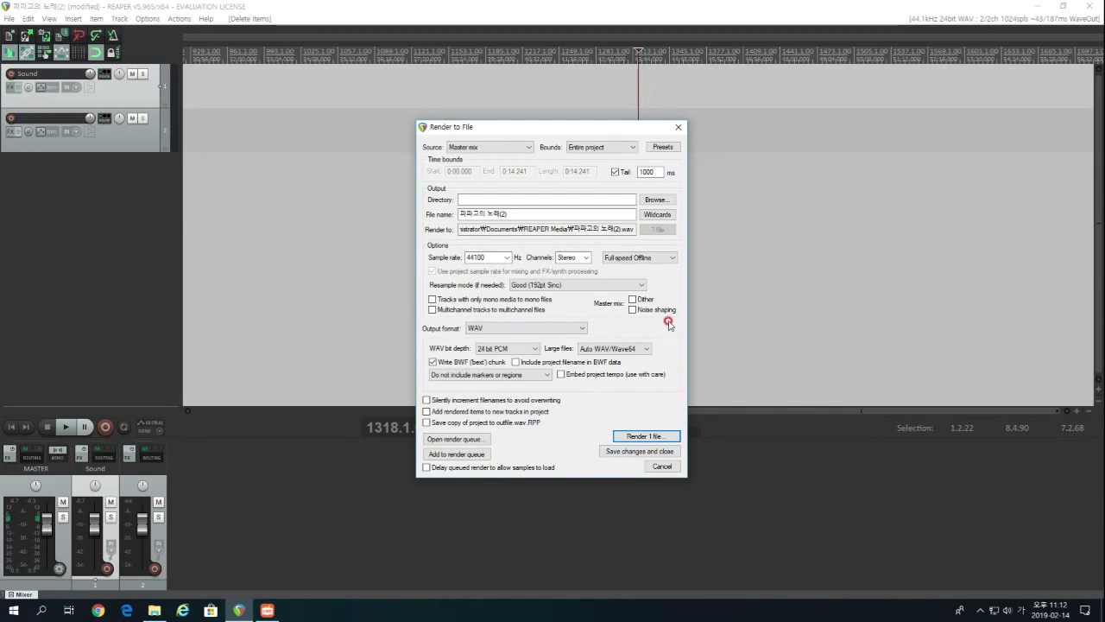
{"action": "left_click", "coordinate": [535, 330]}
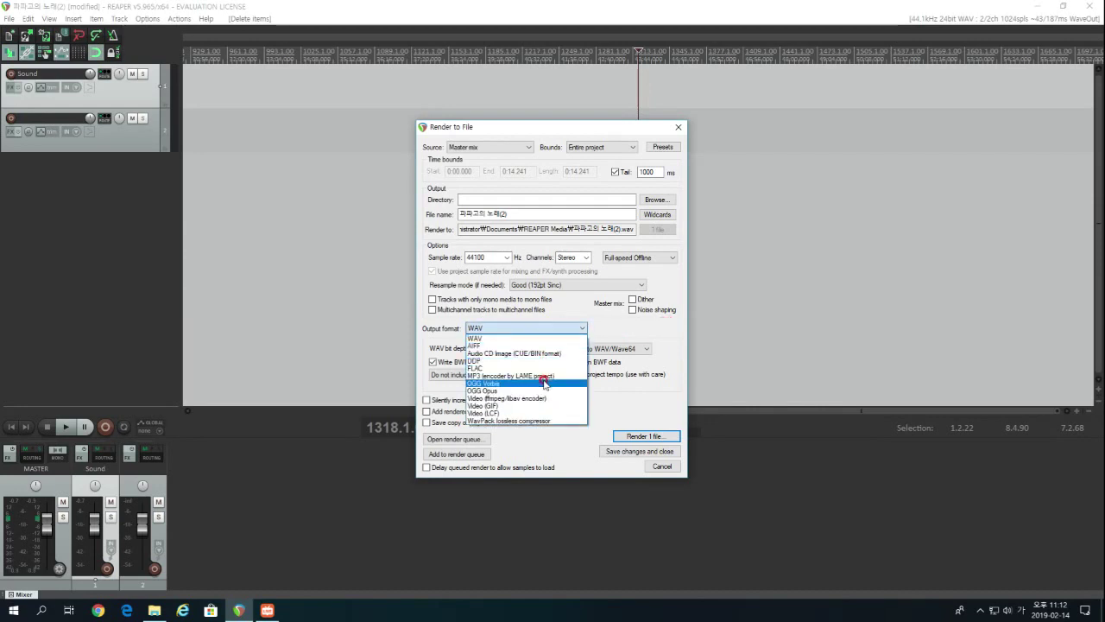
{"action": "left_click", "coordinate": [544, 368]}
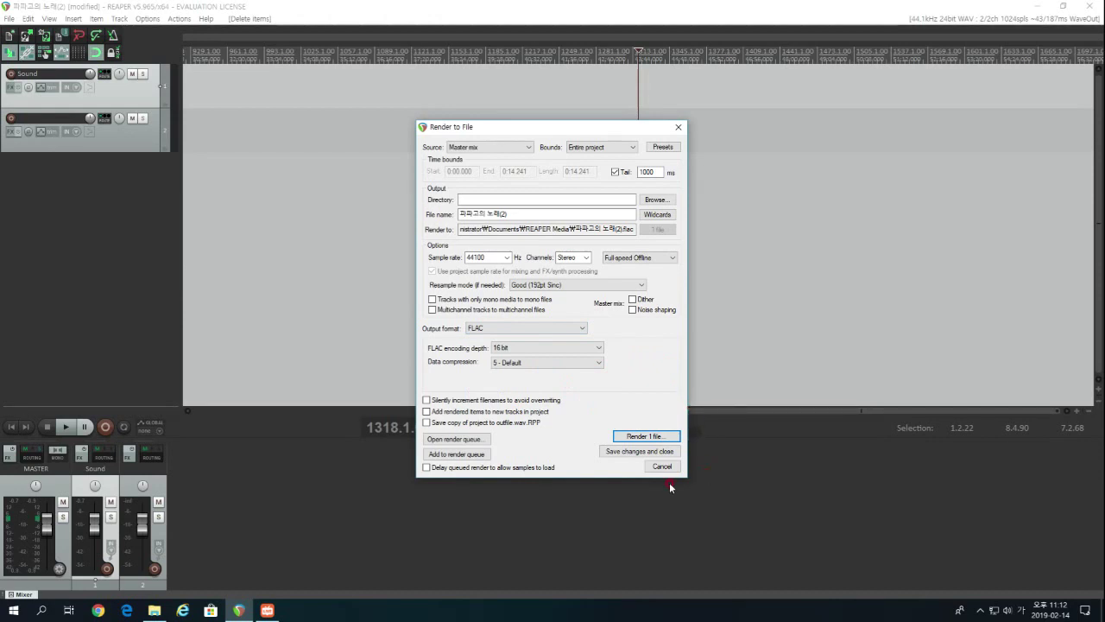
Set the output format to MP3 (encoder by LAME project) and render the project under the file name 파파고의 노래(2)
{"action": "left_click", "coordinate": [570, 326]}
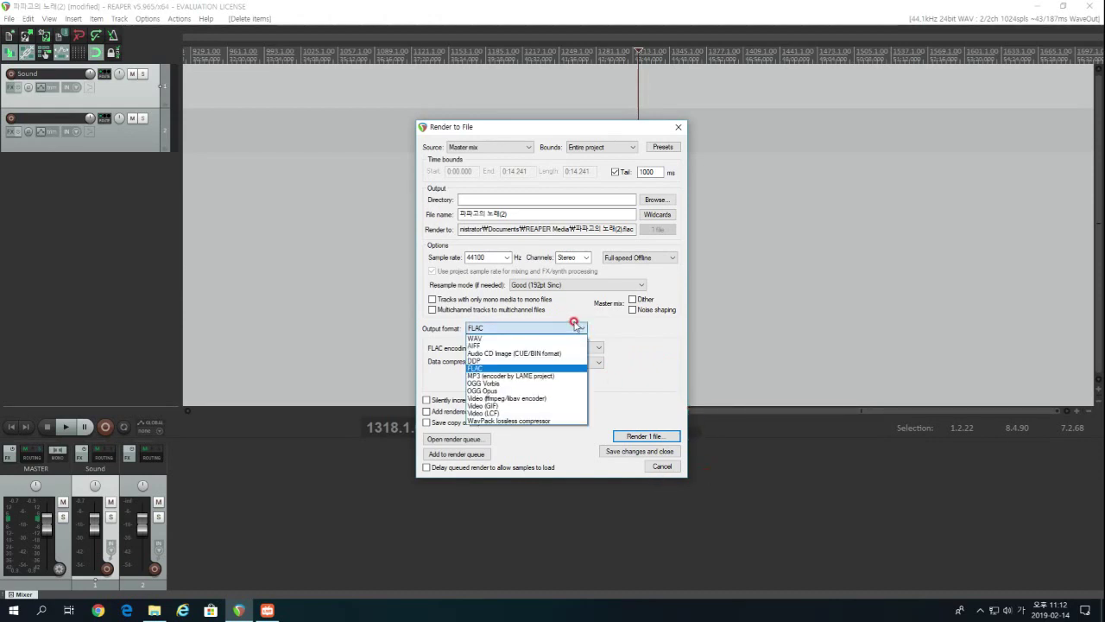
{"action": "left_click", "coordinate": [552, 375]}
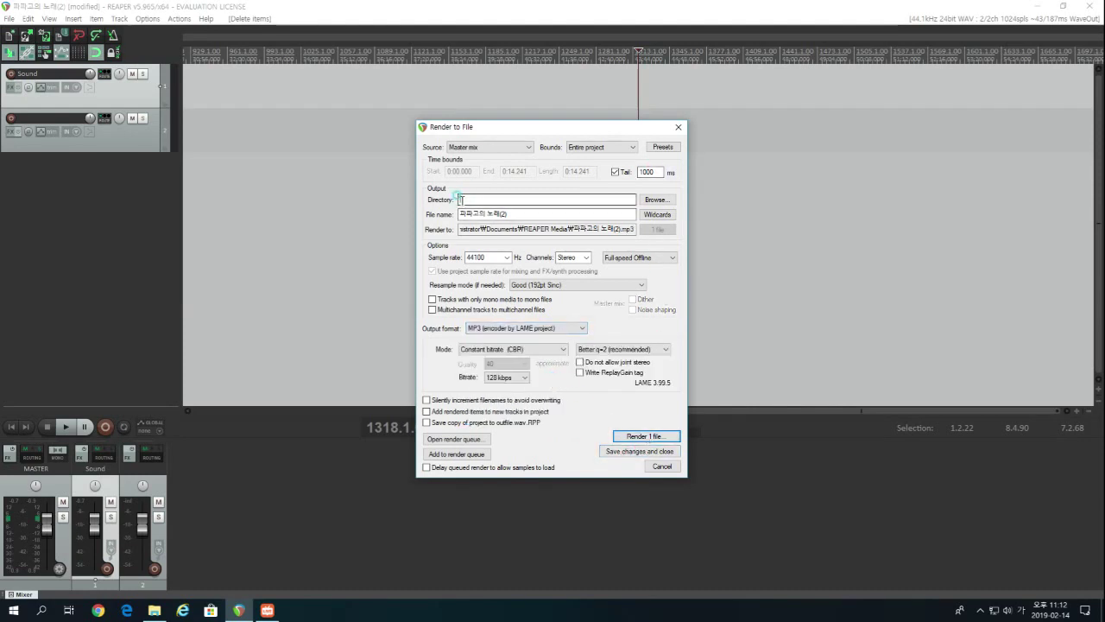
{"action": "left_click", "coordinate": [518, 213]}
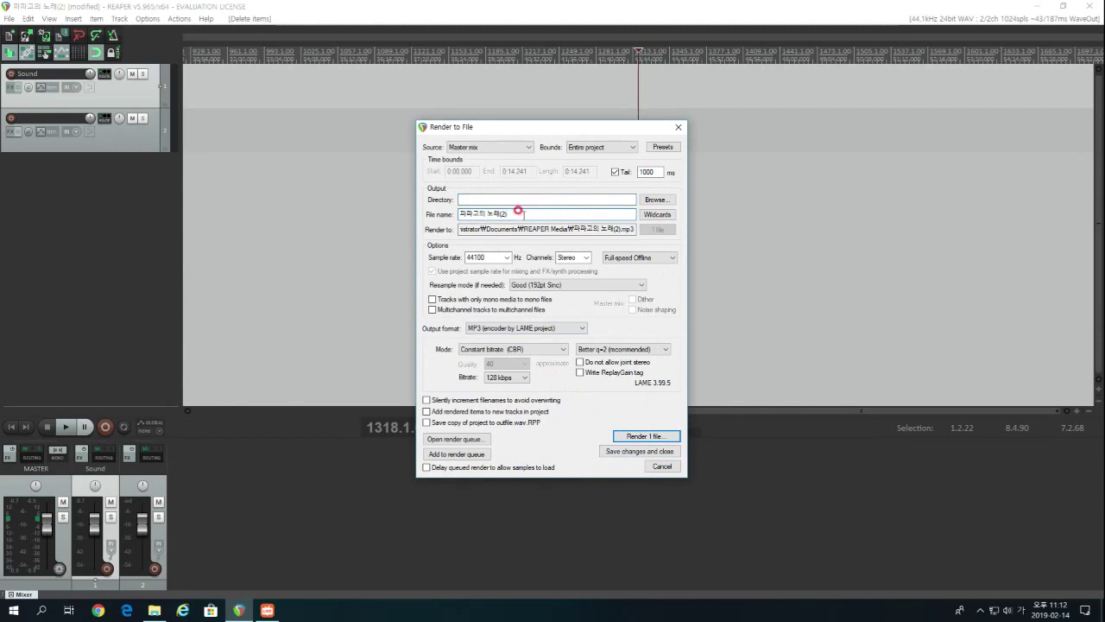
{"action": "left_click", "coordinate": [662, 438]}
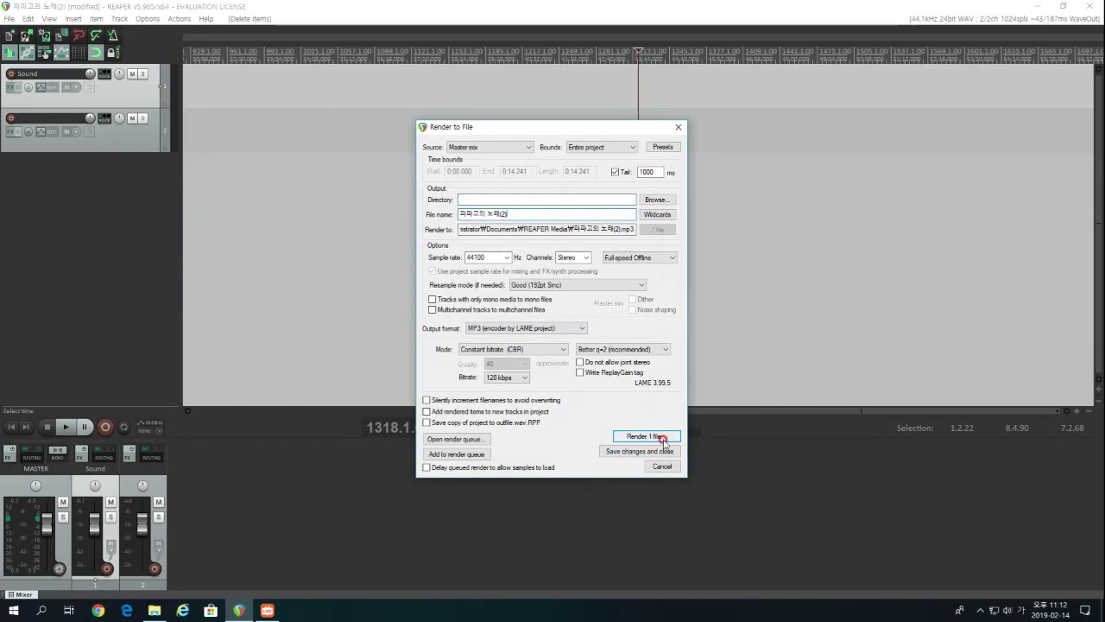
{"action": "left_click", "coordinate": [669, 439]}
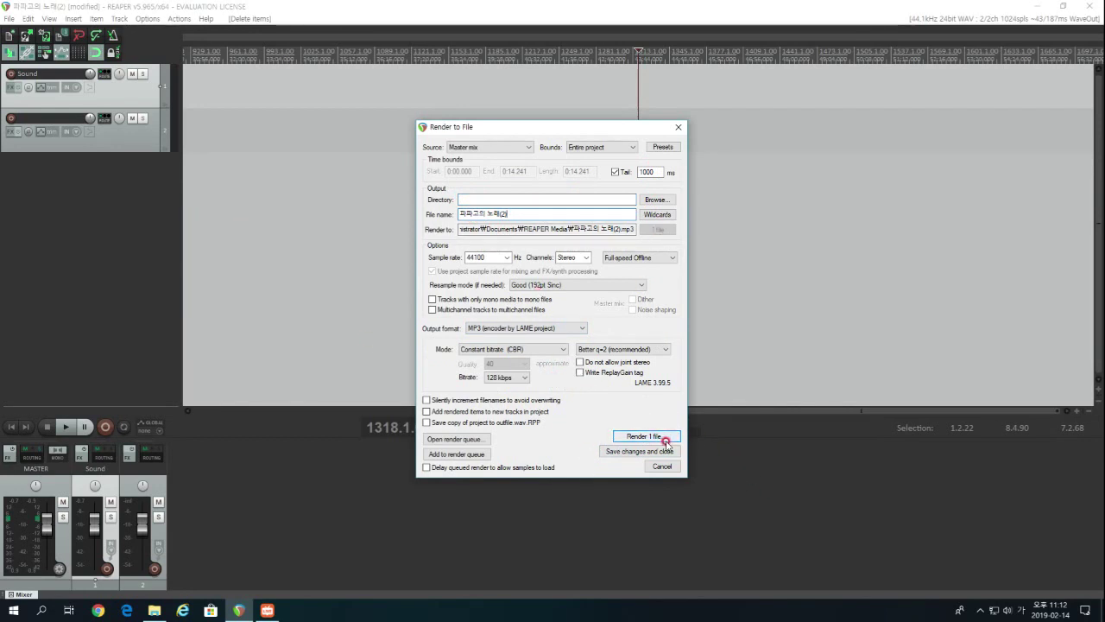